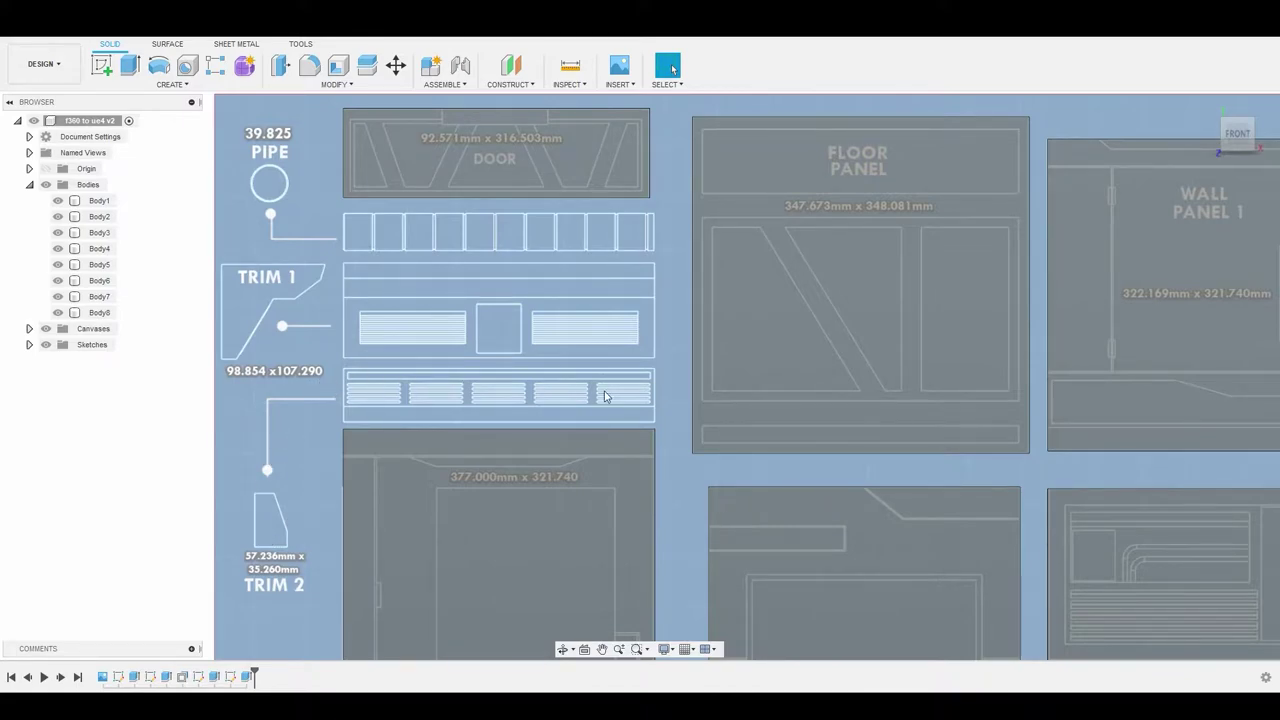
# Zoom out and begin a new sketch from the Solid toolbar.
pyautogui.scroll(-2, 316, 416)
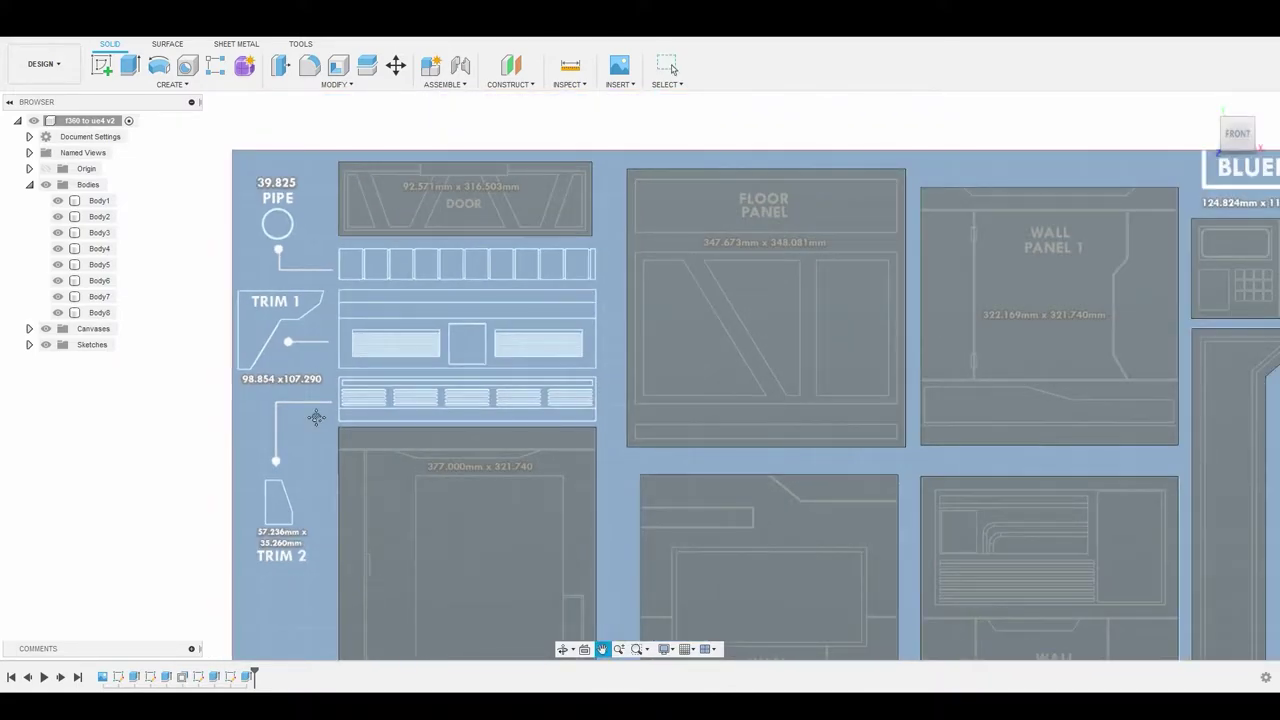
pyautogui.click(101, 65)
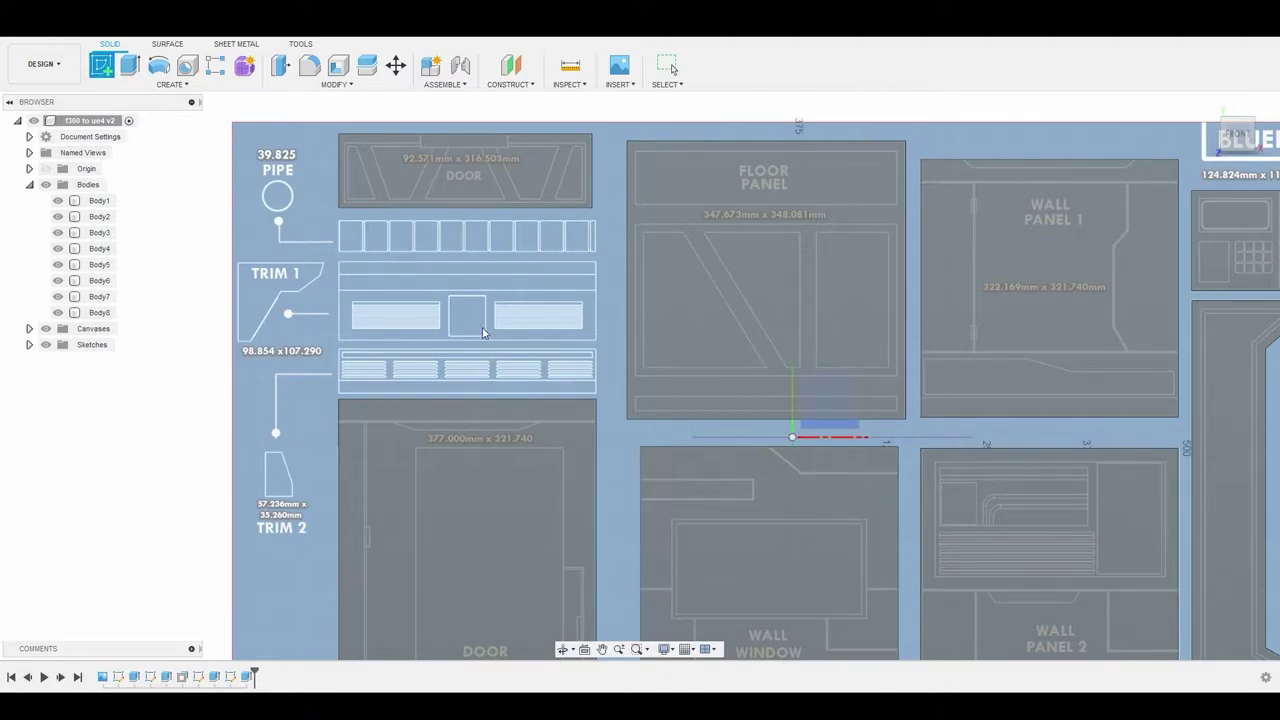
# Place the sketch on the canvas plane and switch to the Line tool.
pyautogui.click(401, 315)
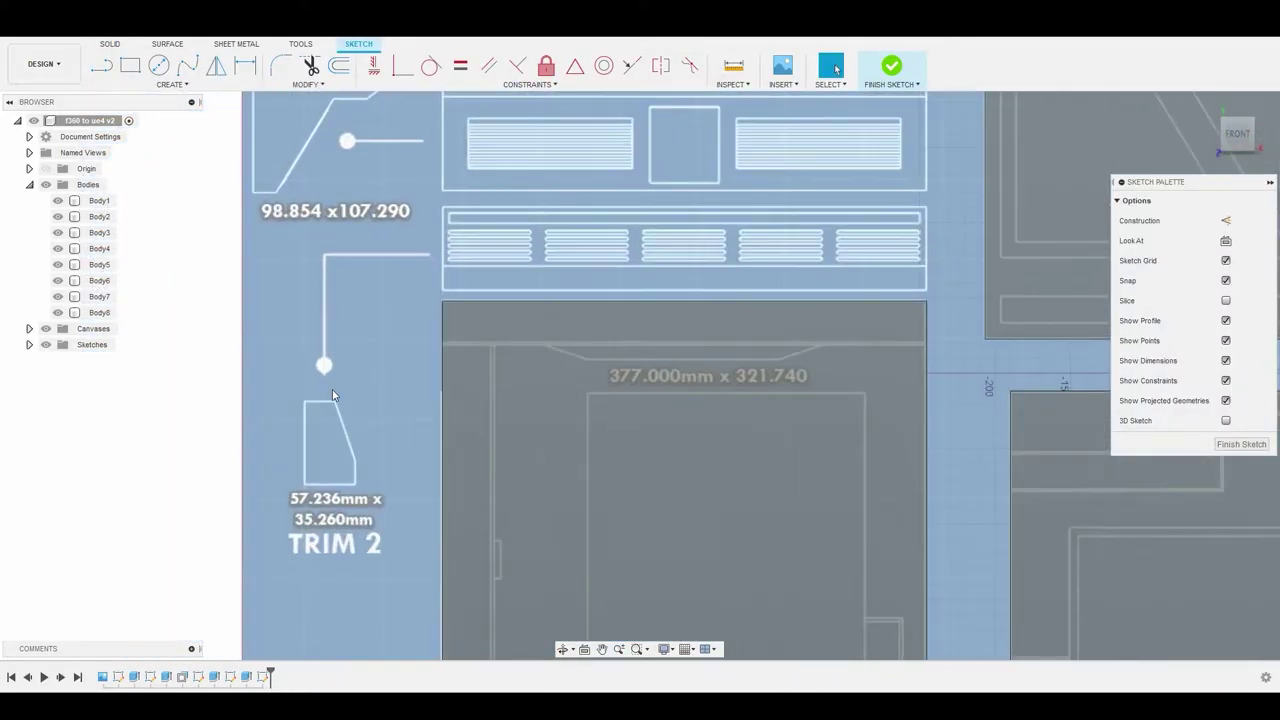
pyautogui.scroll(3, 333, 397)
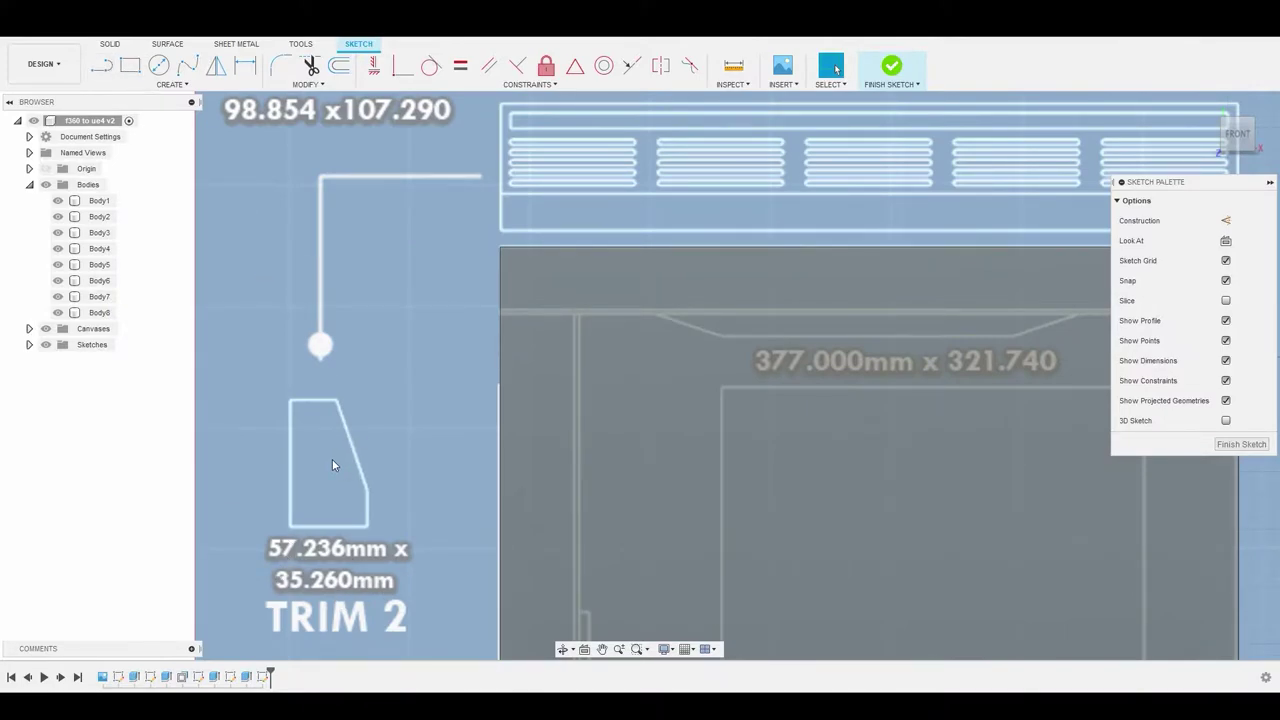
pyautogui.press('l')
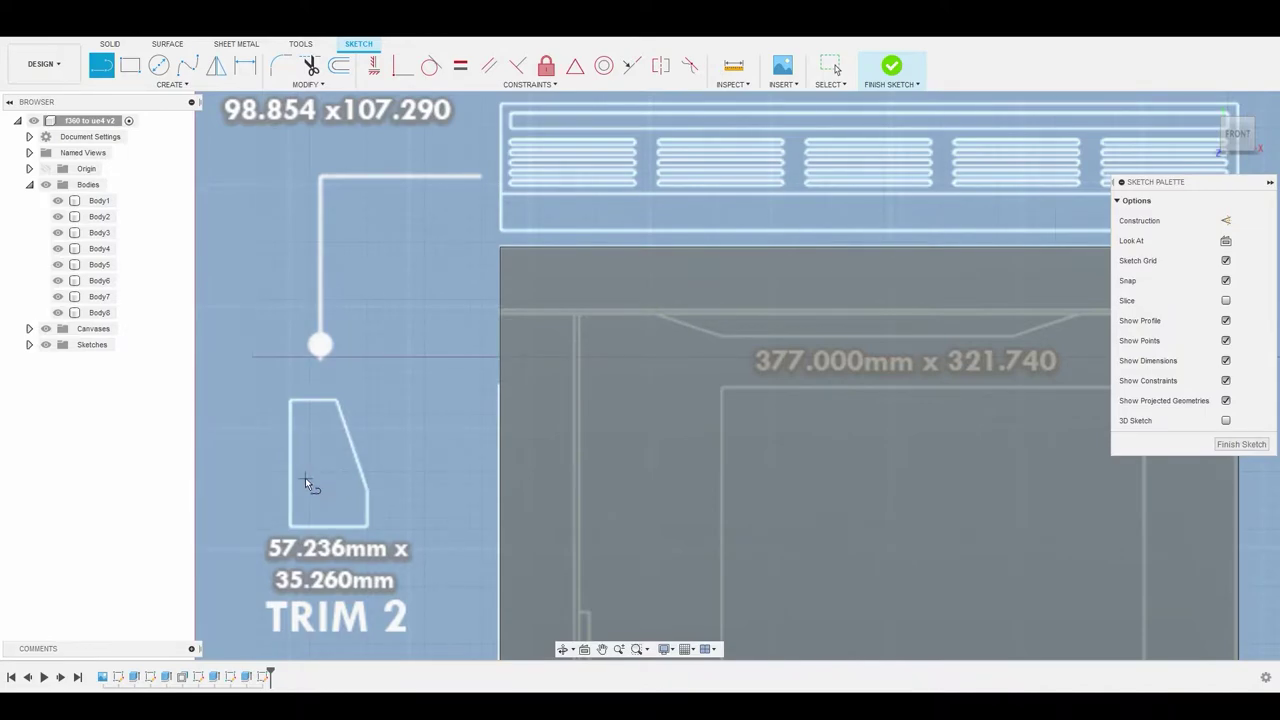
pyautogui.scroll(3, 305, 477)
pyautogui.scroll(10, 303, 465)
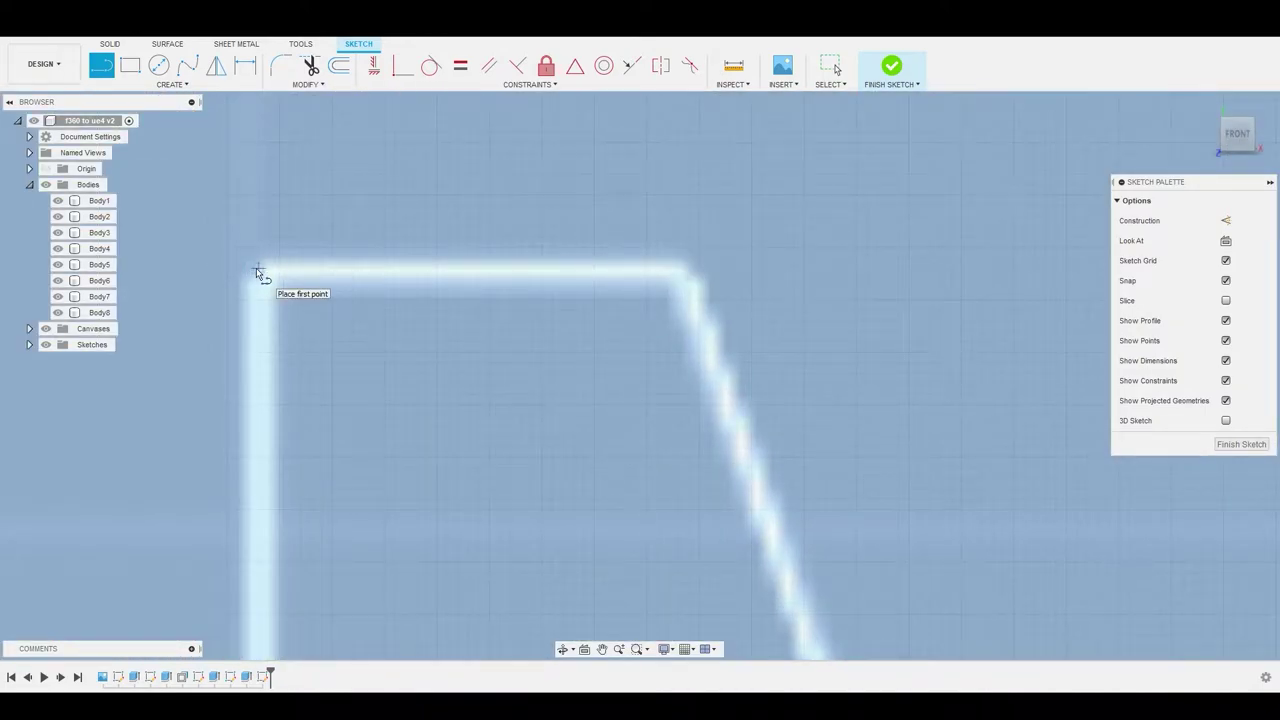
# Trace TRIM 2's left edge and bottom edge to its bottom-right corner.
pyautogui.click(255, 276)
pyautogui.scroll(-3, 260, 300)
pyautogui.scroll(-3, 262, 360)
pyautogui.scroll(3, 270, 460)
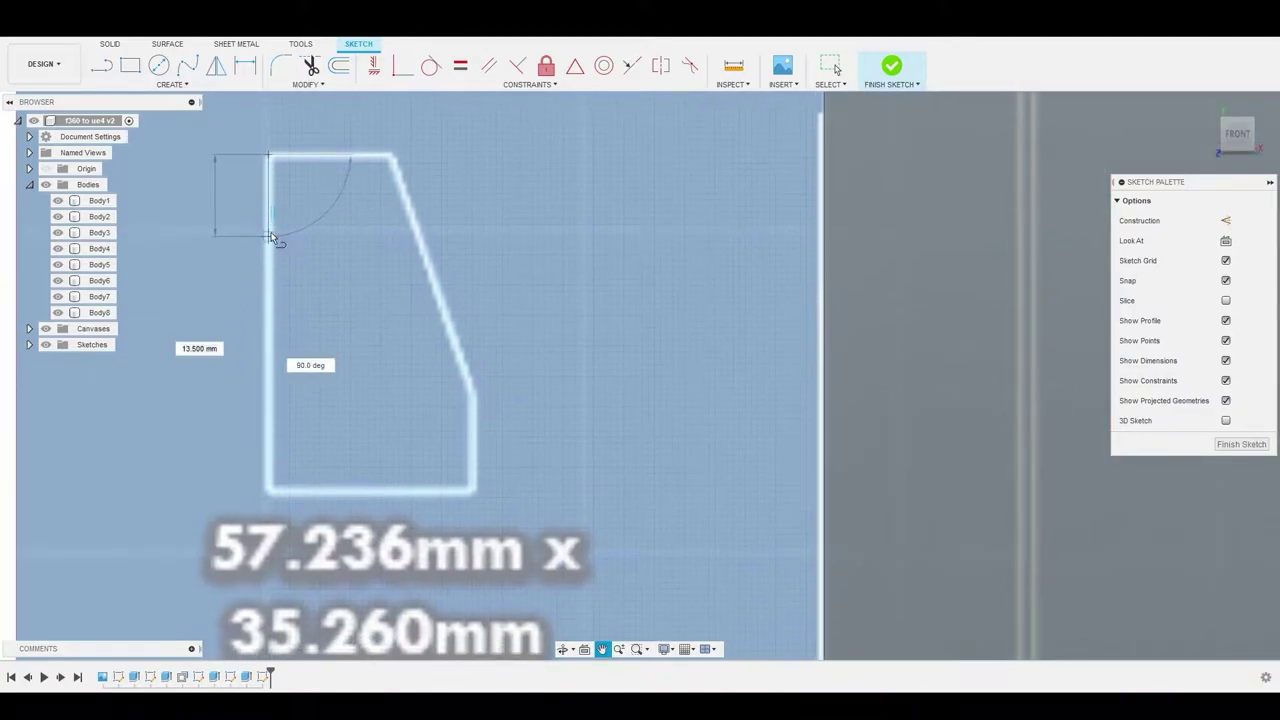
pyautogui.click(267, 492)
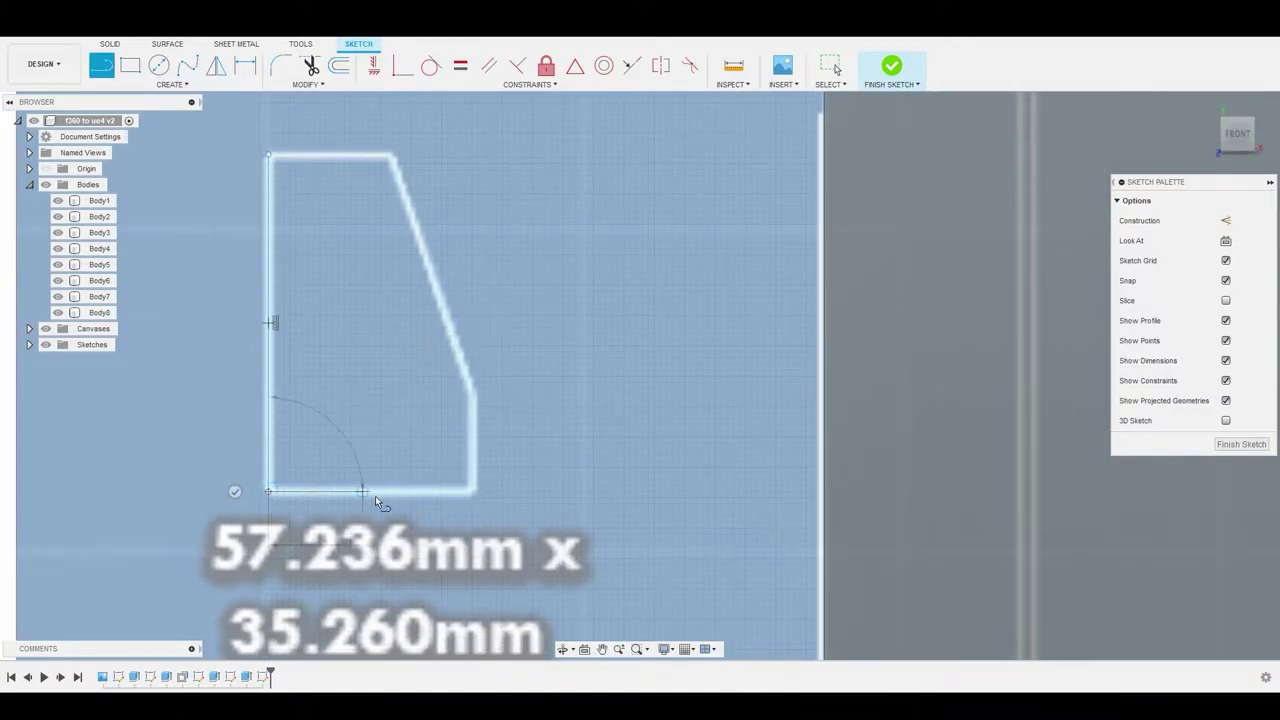
pyautogui.scroll(4, 472, 495)
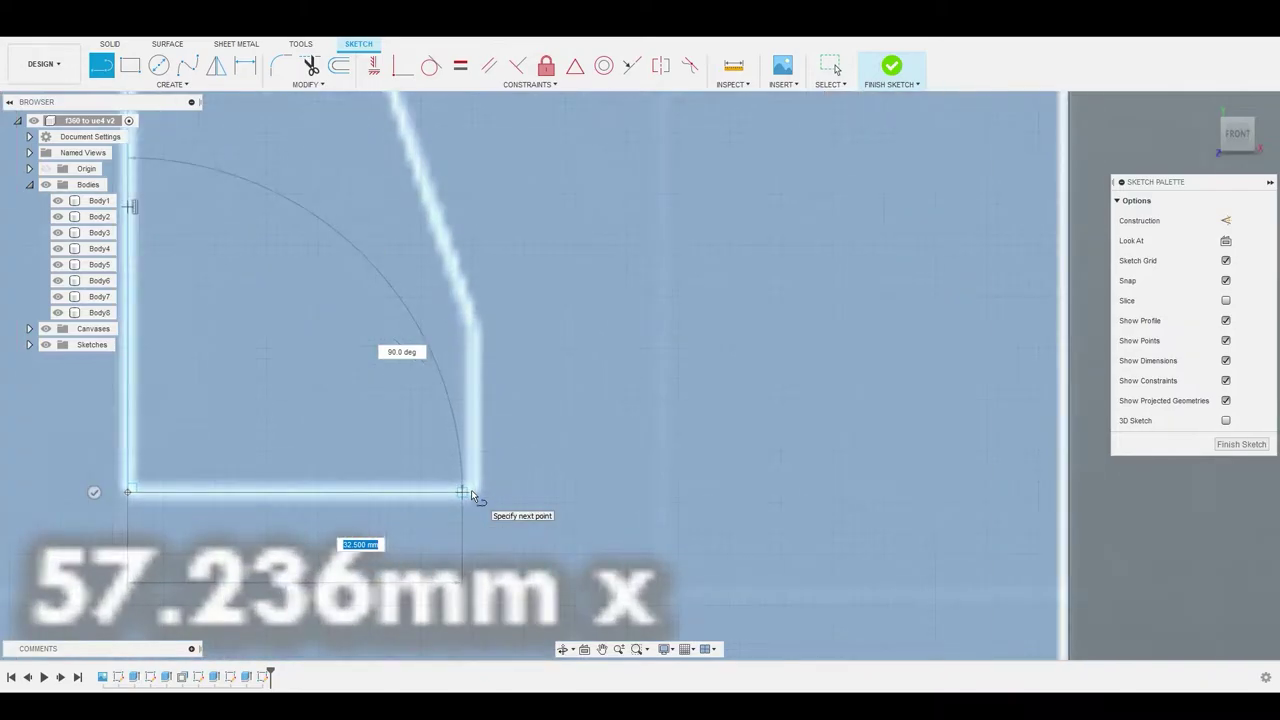
pyautogui.click(473, 490)
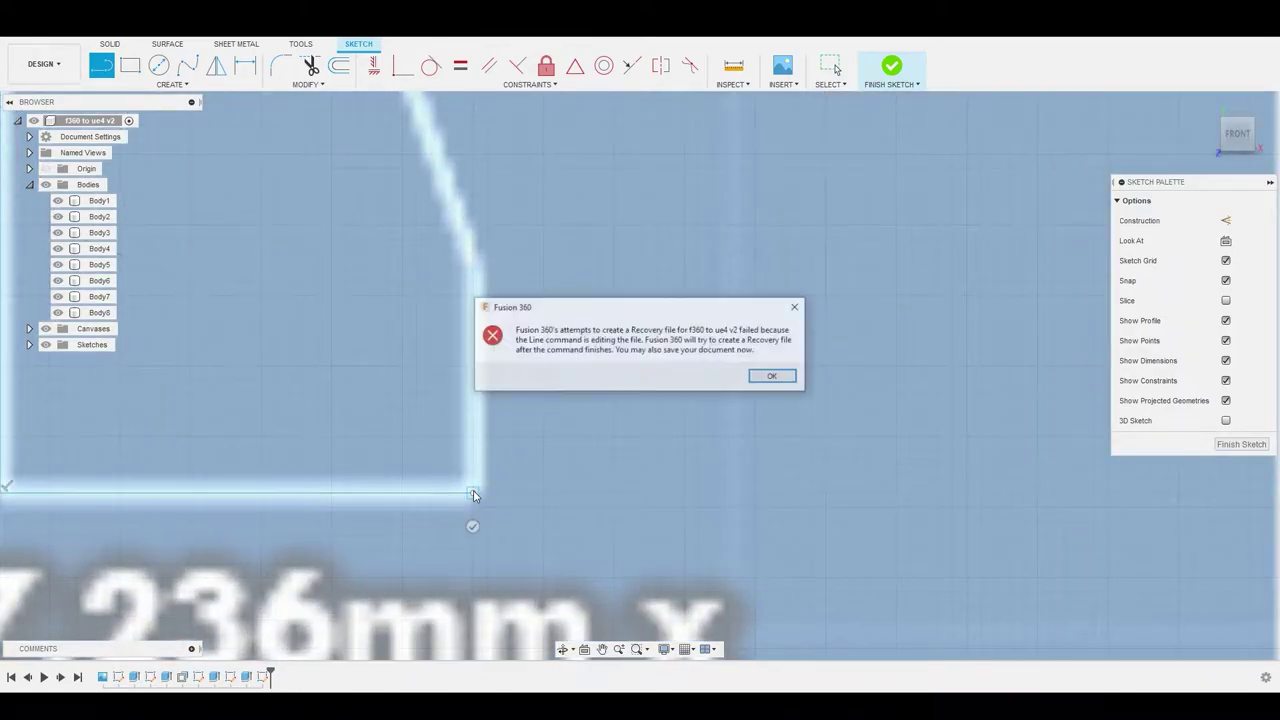
# Dismiss the recovery-file error and finish TRIM 2's right, slanted and top edges, closing the shape.
pyautogui.click(773, 377)
pyautogui.moveTo(473, 491); pyautogui.dragTo(476, 272)
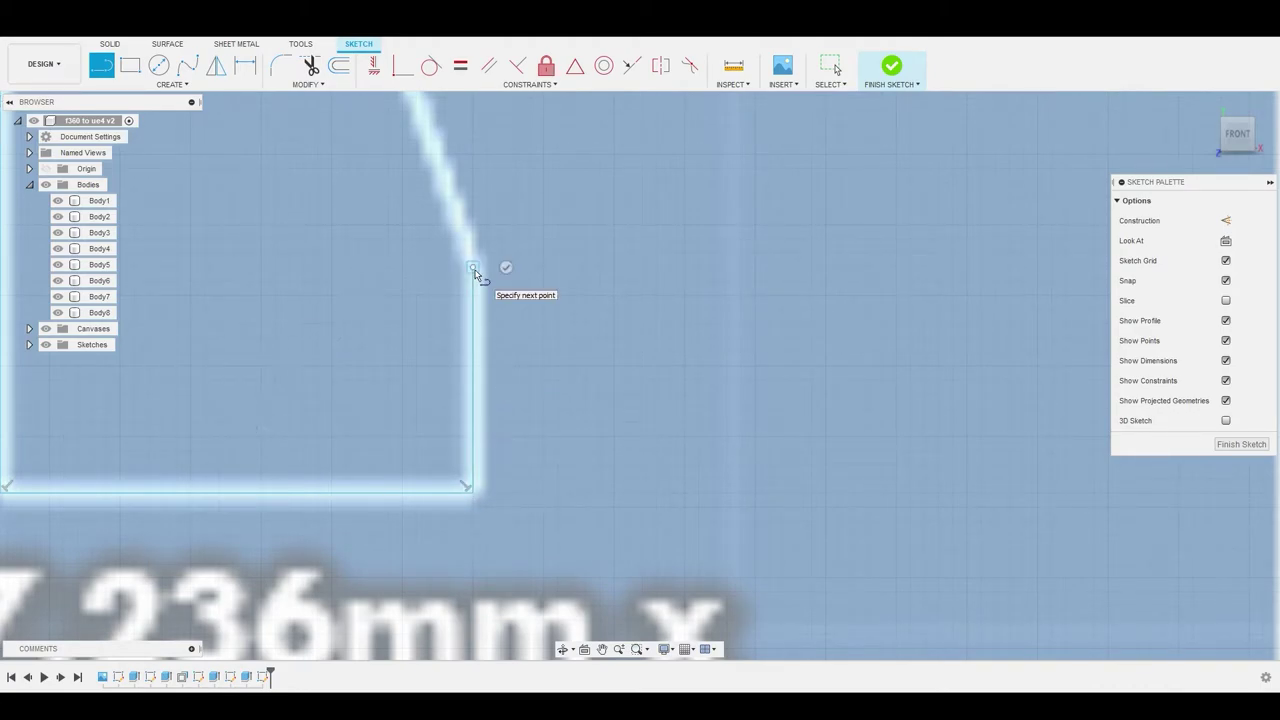
pyautogui.scroll(-3, 473, 268)
pyautogui.moveTo(473, 268); pyautogui.dragTo(576, 512, button='middle')
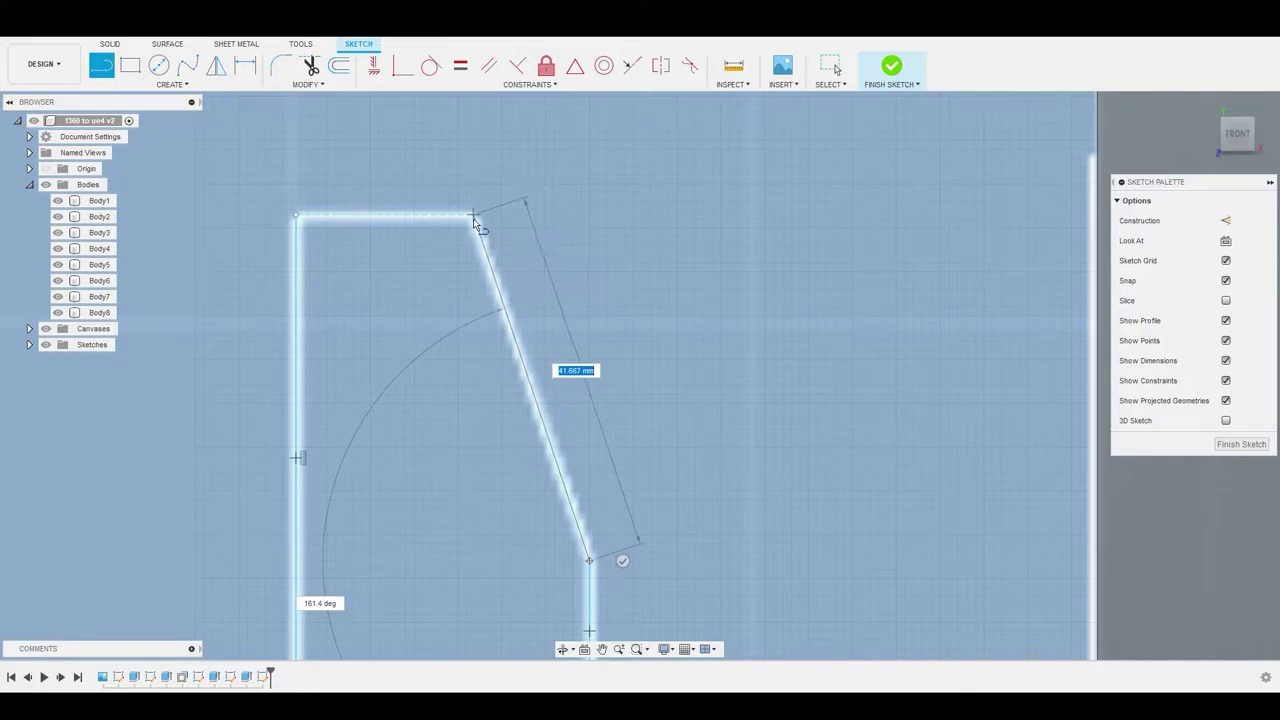
pyautogui.click(474, 217)
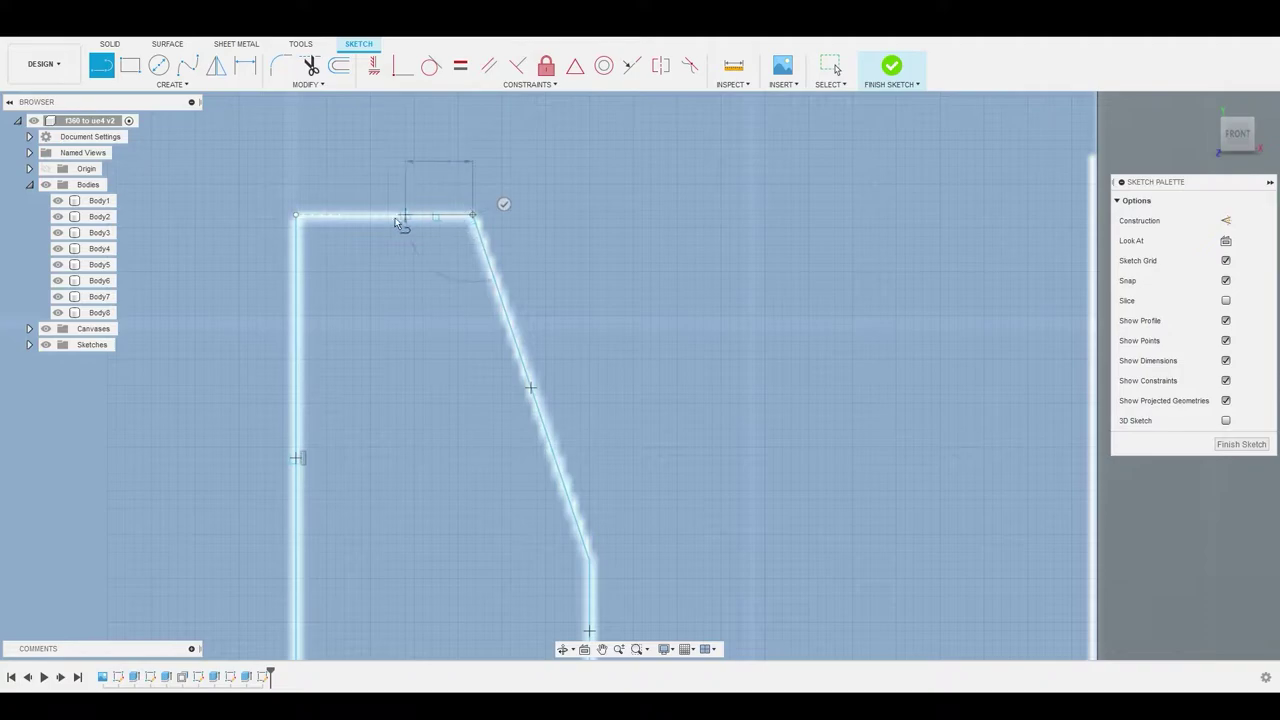
pyautogui.click(297, 217)
pyautogui.scroll(-6, 351, 263)
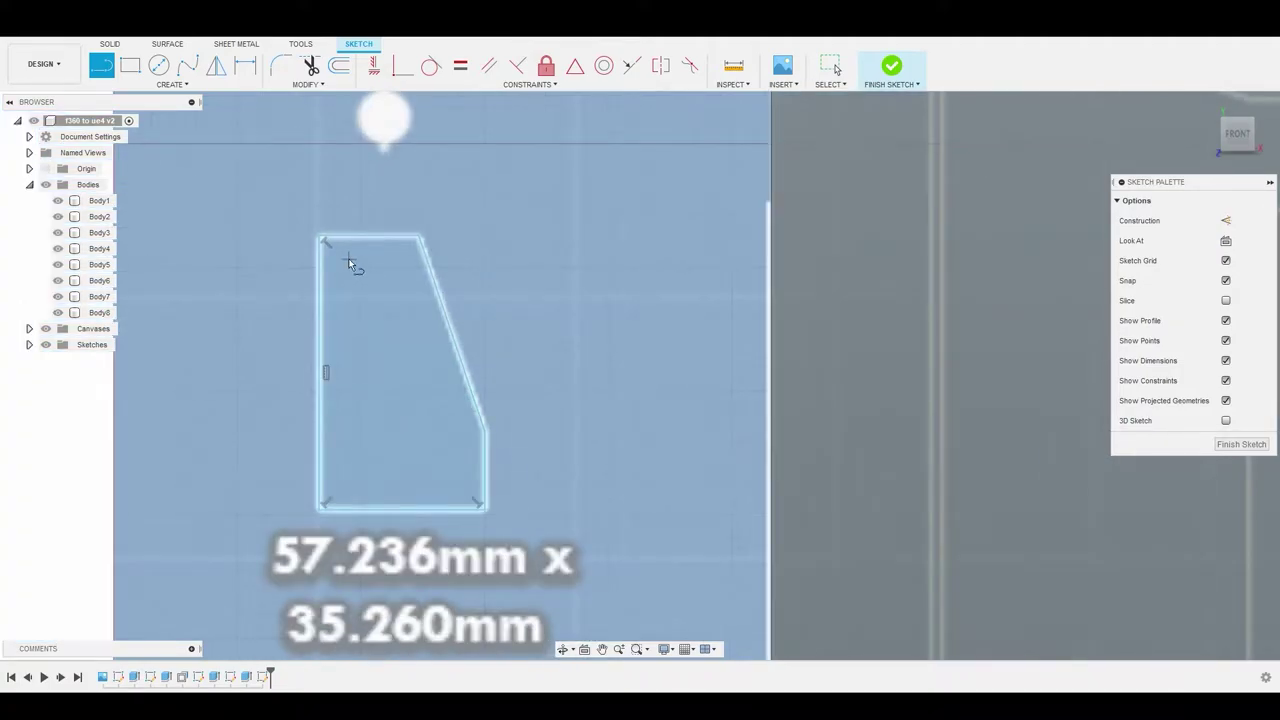
pyautogui.rightClick(408, 242)
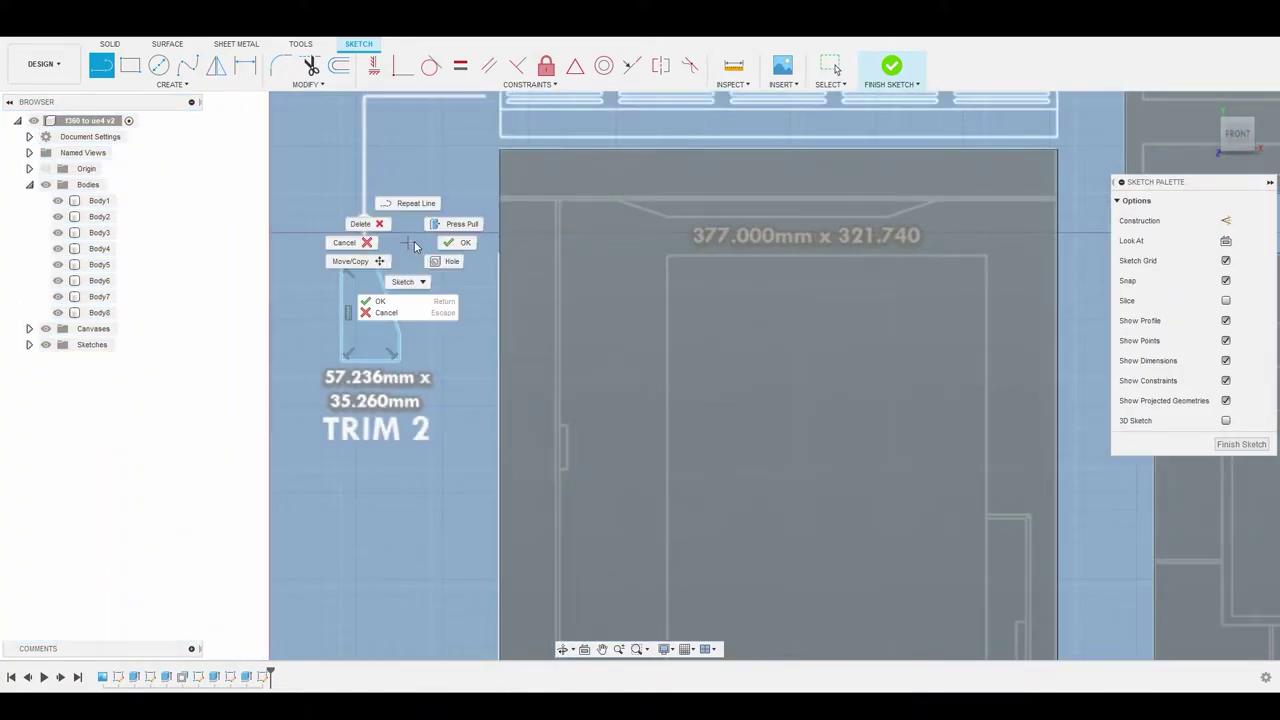
# Exit the Line tool and pan up to bring the TRIM 1 outline into view.
pyautogui.press('Escape')
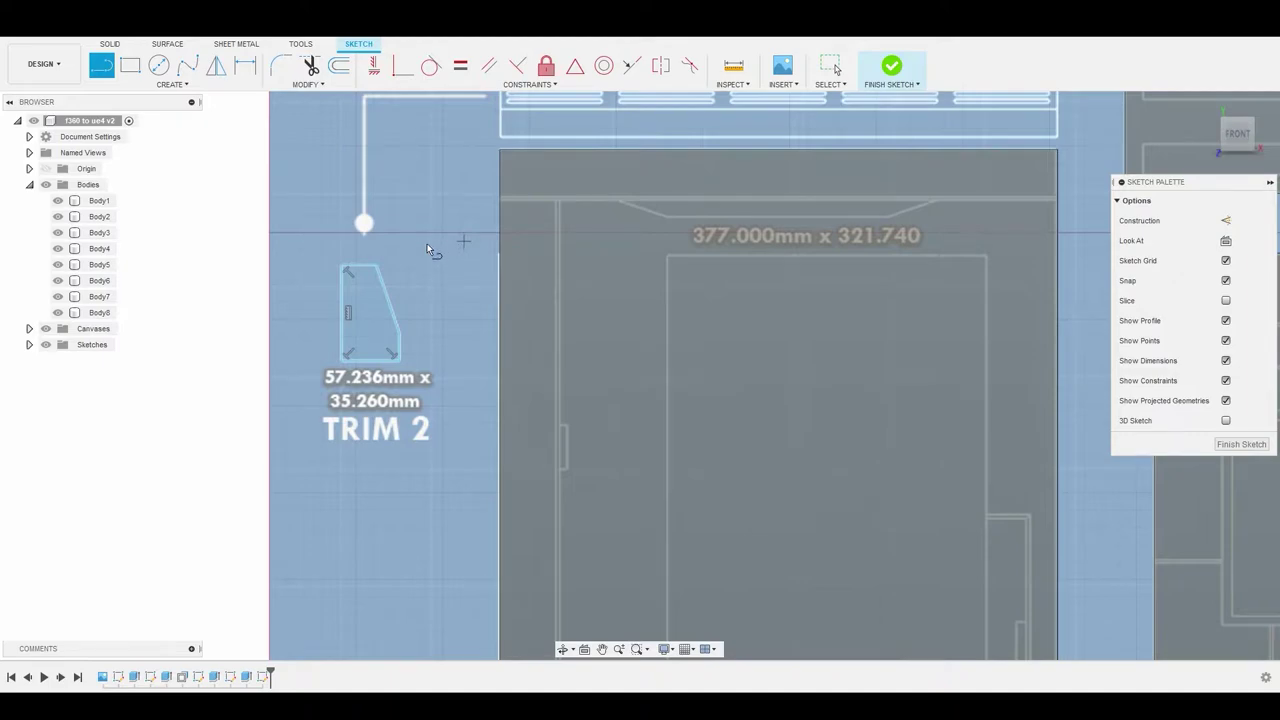
pyautogui.press('Escape')
pyautogui.scroll(-5, 426, 245)
pyautogui.scroll(4, 402, 278)
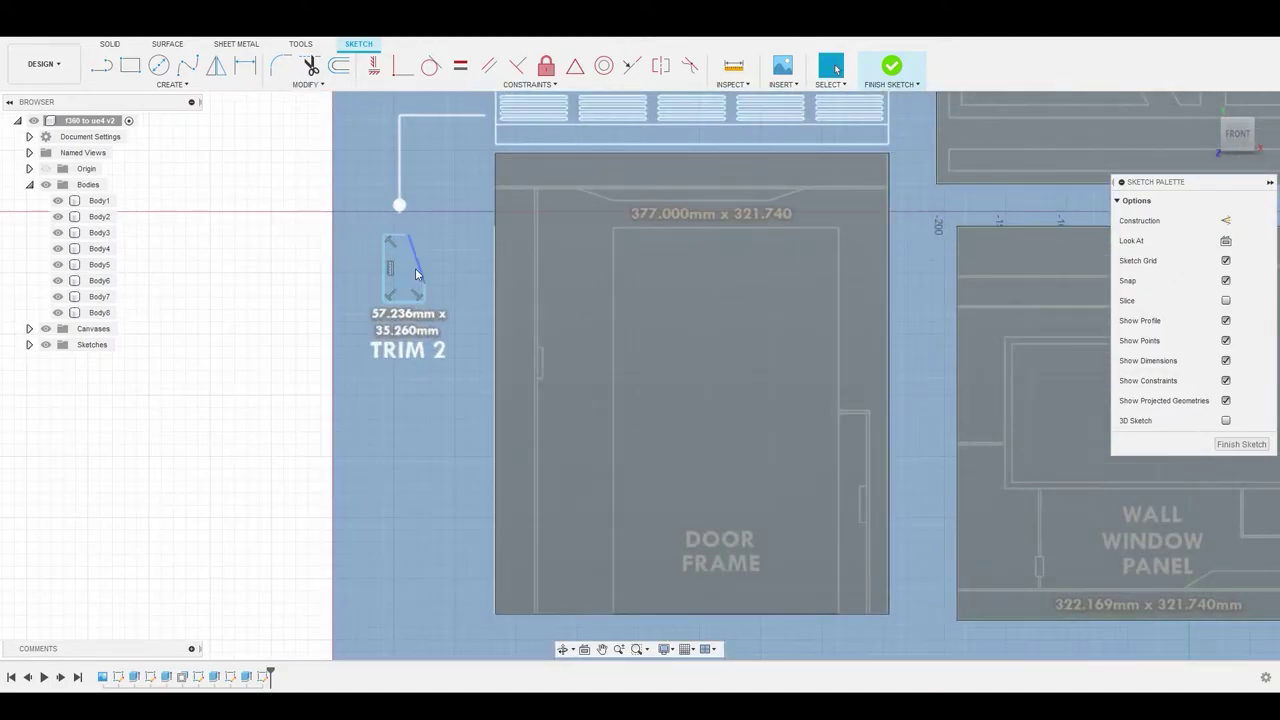
pyautogui.moveTo(446, 168); pyautogui.dragTo(454, 285, button='middle')
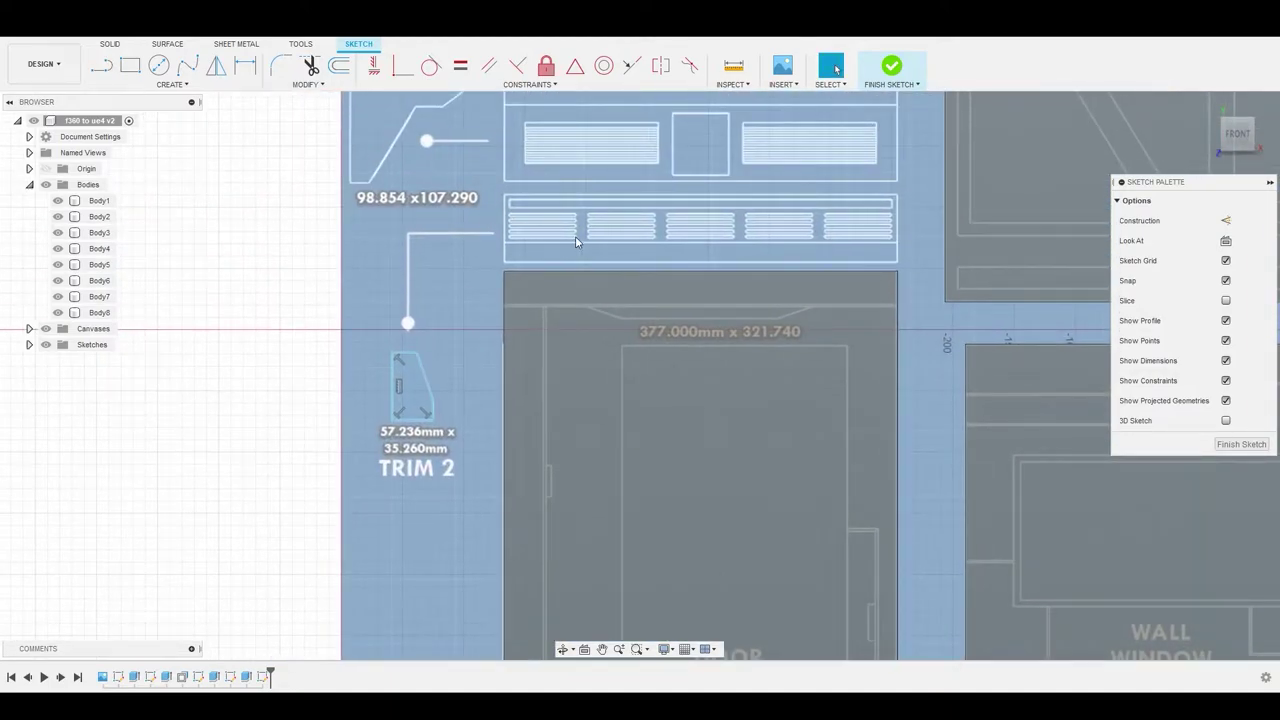
pyautogui.moveTo(550, 245); pyautogui.dragTo(537, 350, button='middle')
pyautogui.scroll(-1, 502, 295)
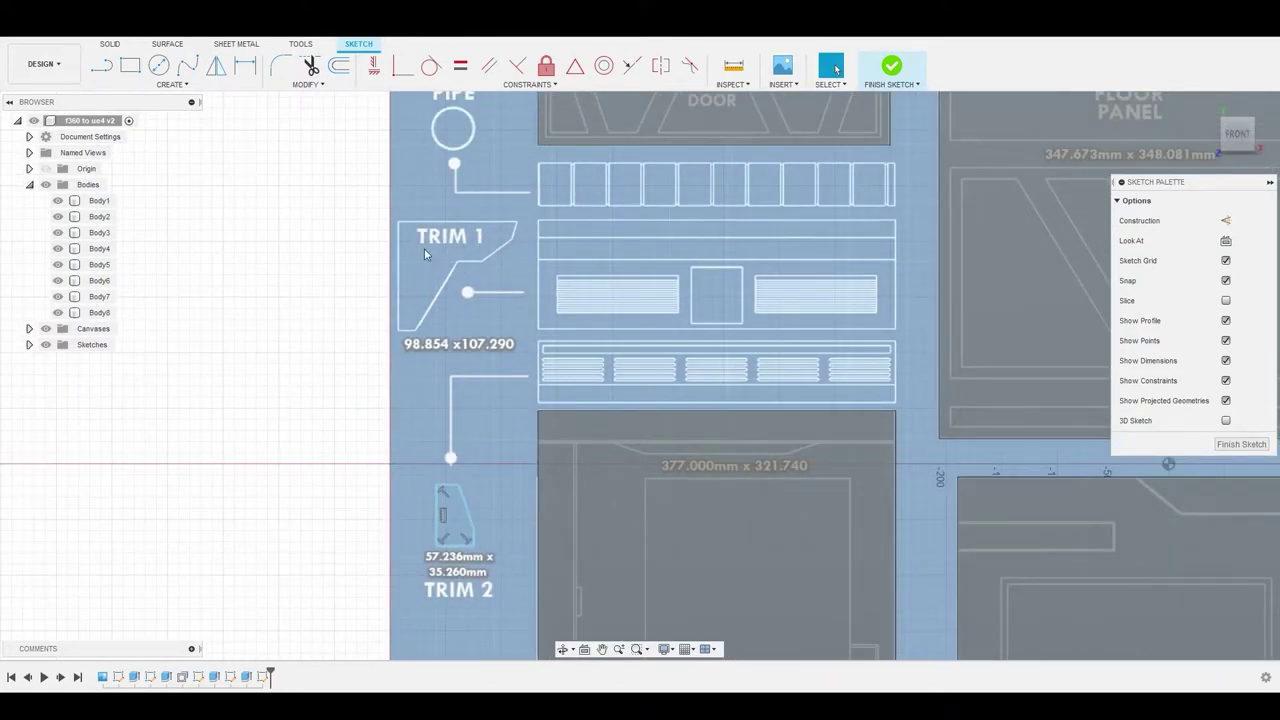
# Restart the Line tool and draw TRIM 1's left edge from its top-left to bottom-left corner.
pyautogui.click(101, 65)
pyautogui.scroll(5, 464, 224)
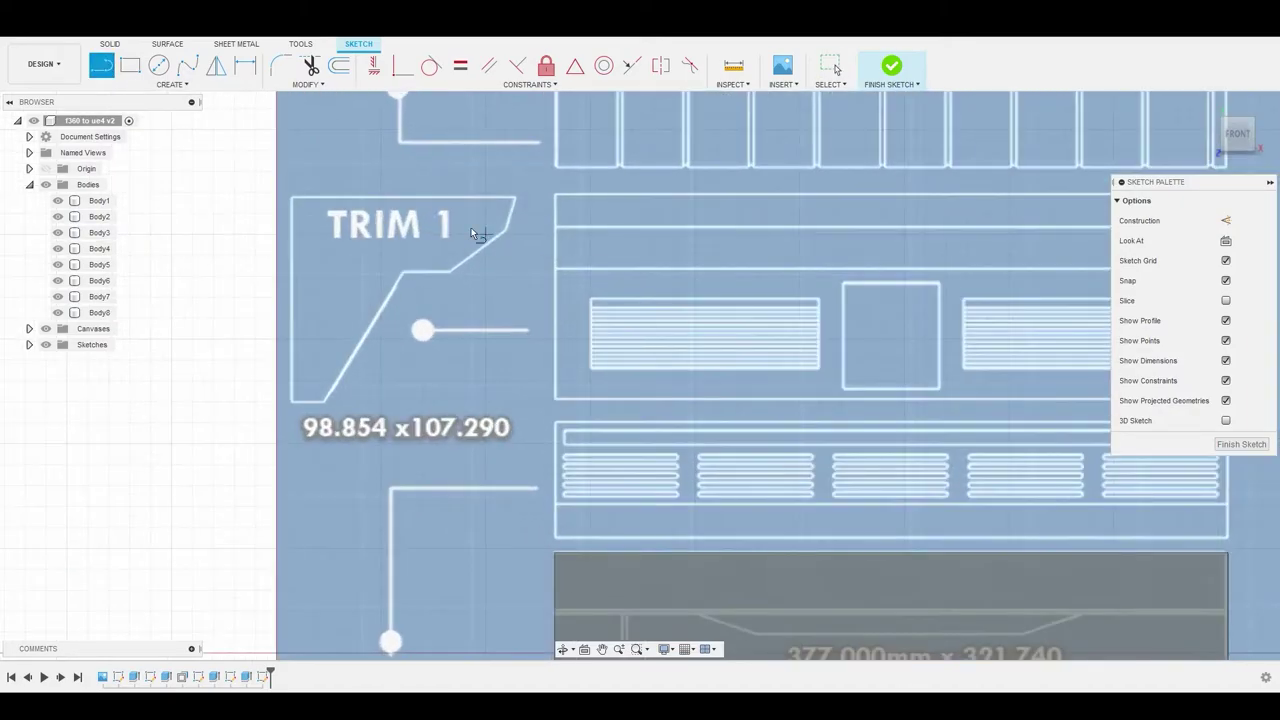
pyautogui.moveTo(322, 207); pyautogui.dragTo(535, 201, button='middle')
pyautogui.scroll(1, 432, 182)
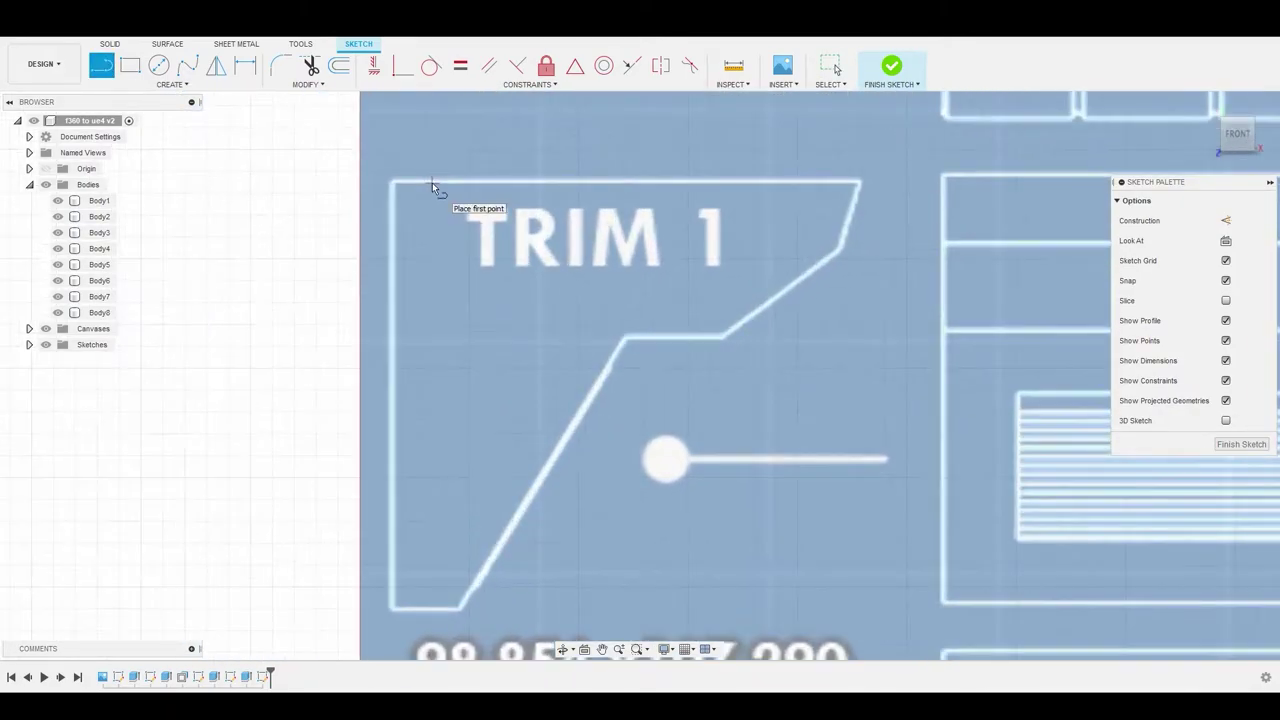
pyautogui.scroll(2, 392, 185)
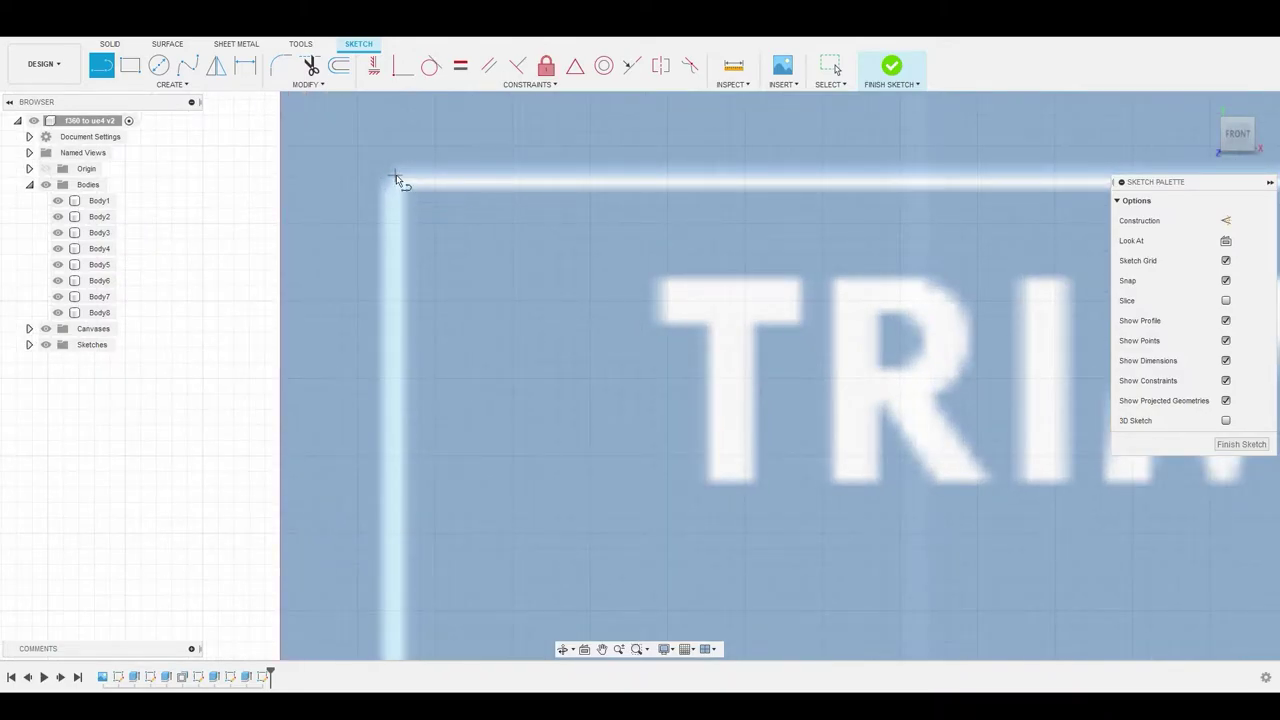
pyautogui.click(395, 182)
pyautogui.scroll(-2, 400, 284)
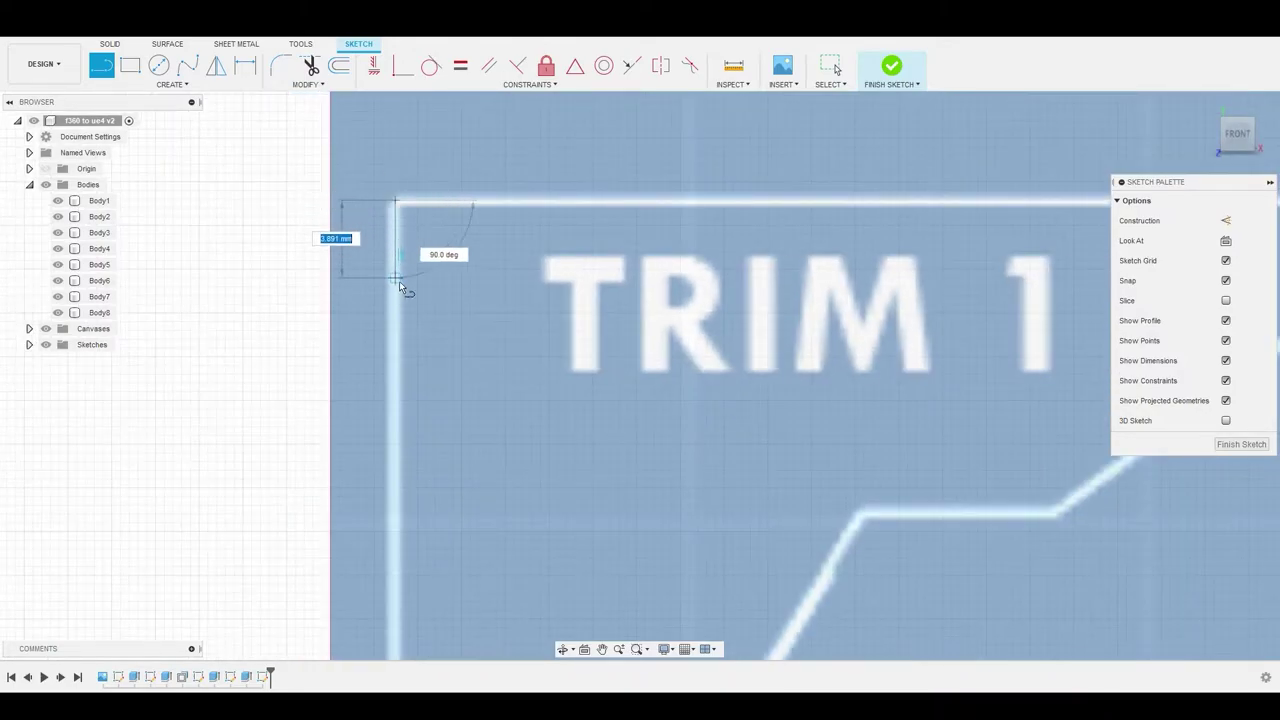
pyautogui.scroll(-4, 402, 336)
pyautogui.scroll(5, 408, 420)
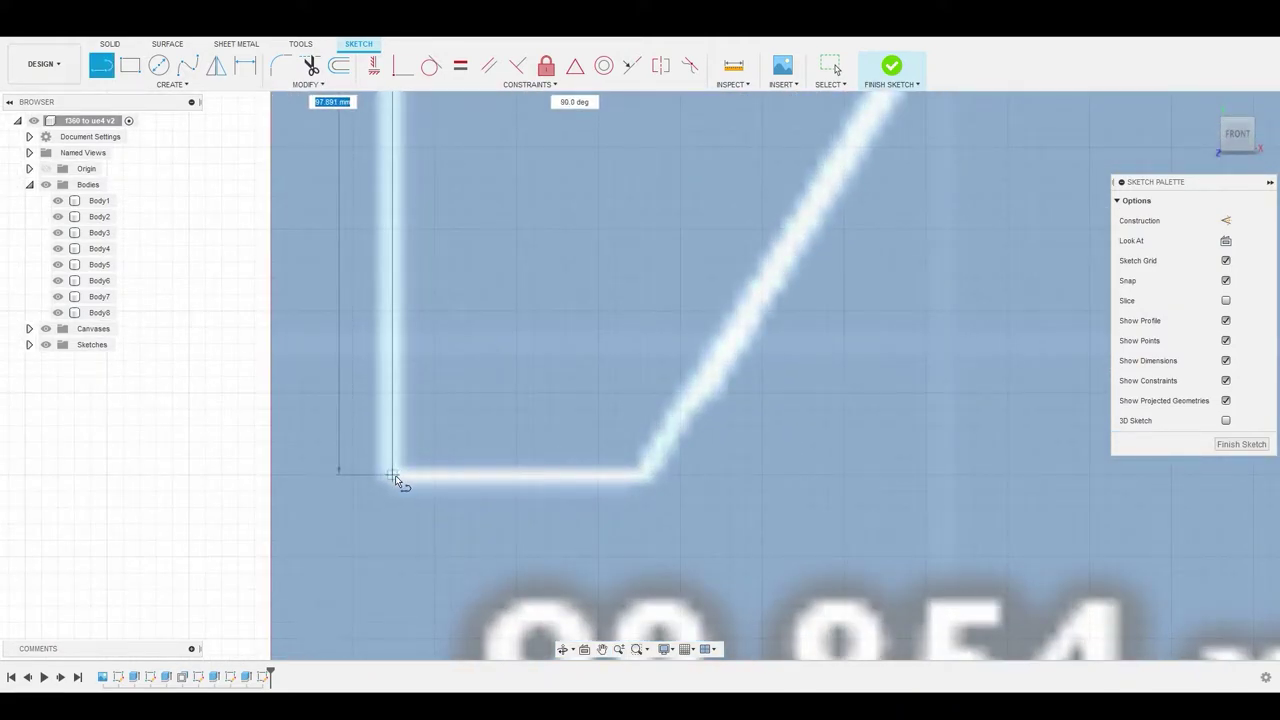
pyautogui.click(395, 477)
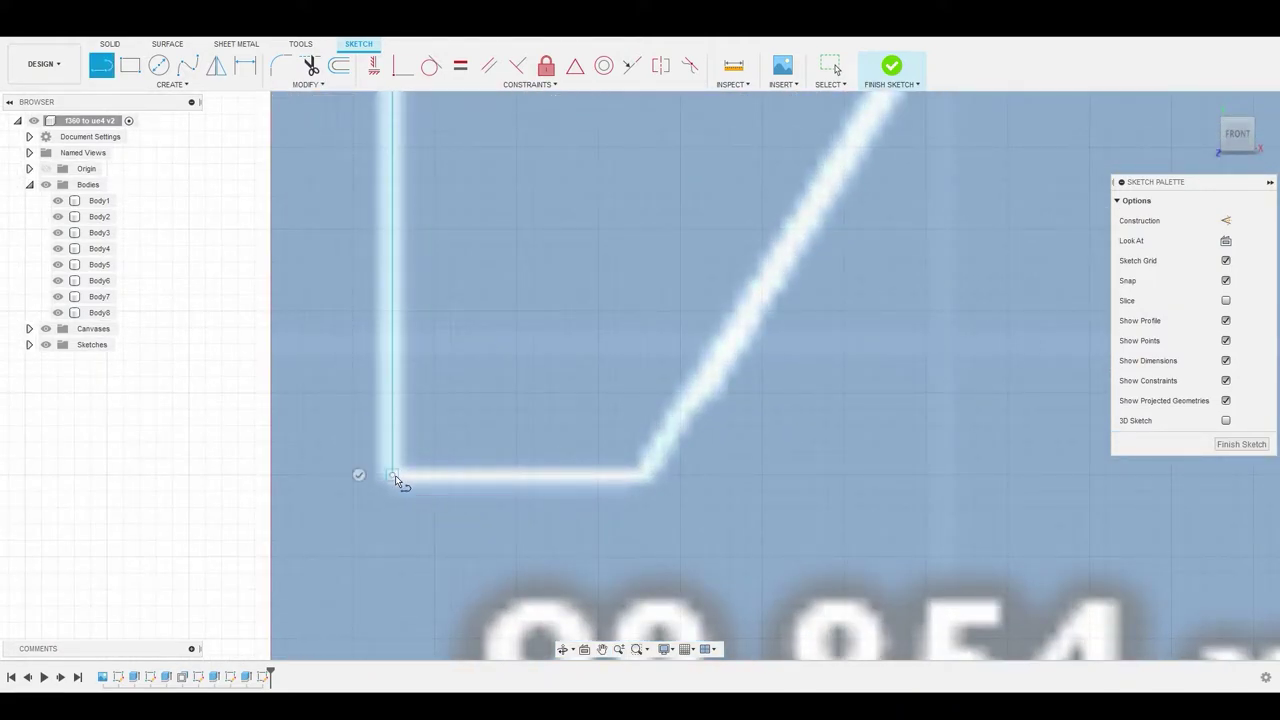
# Trace TRIM 1's bottom edge, diagonal, flat edge and upper slant.
pyautogui.click(641, 474)
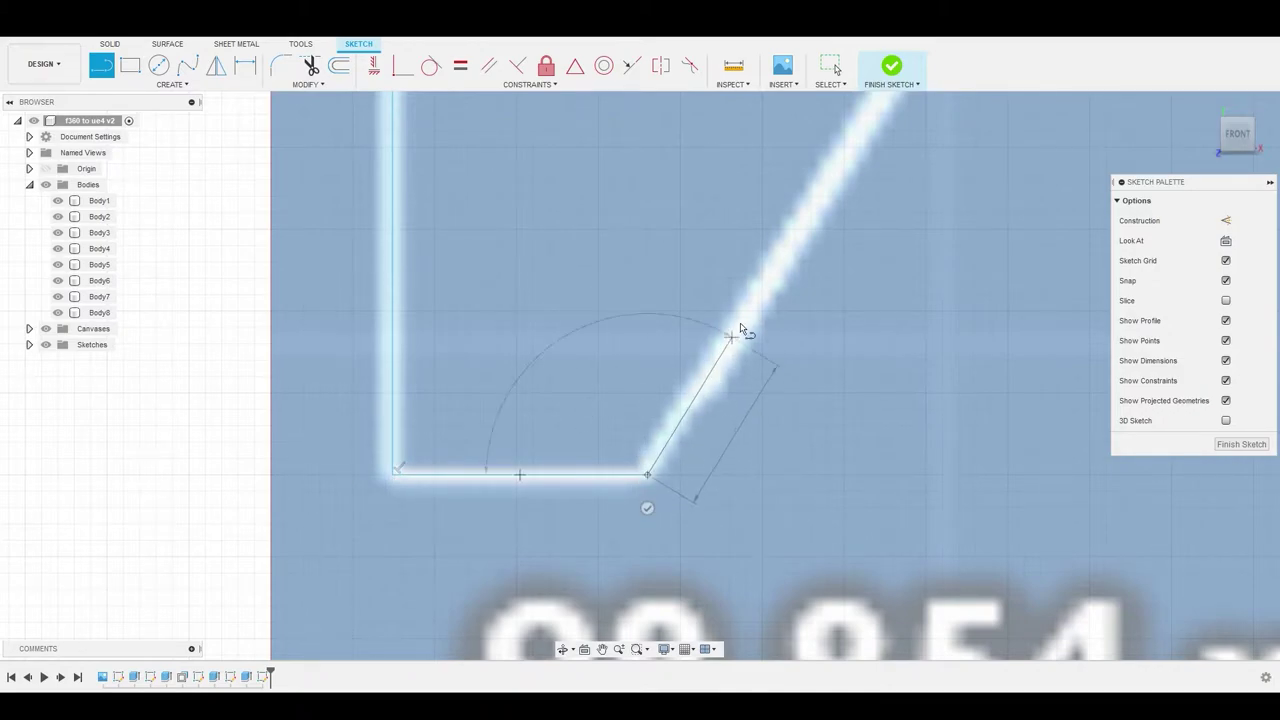
pyautogui.moveTo(748, 323); pyautogui.dragTo(601, 450, button='middle')
pyautogui.scroll(-5, 601, 450)
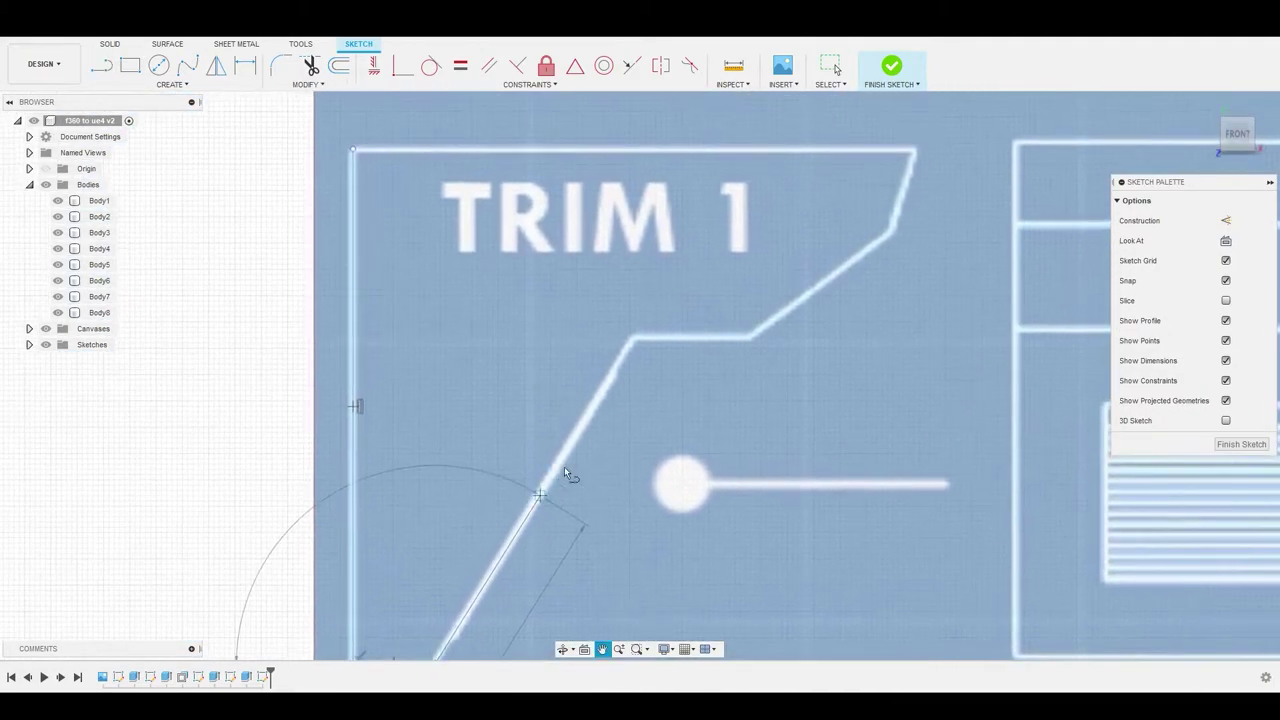
pyautogui.scroll(5, 621, 355)
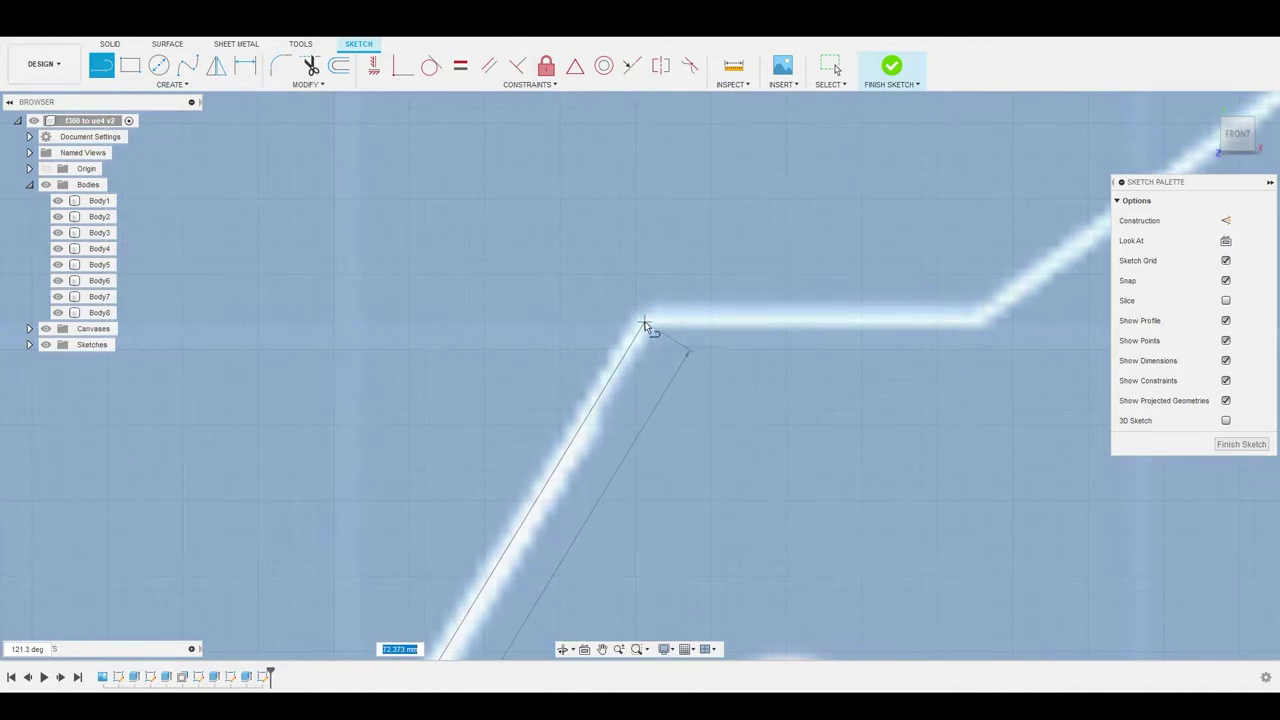
pyautogui.click(645, 319)
pyautogui.scroll(-3, 645, 319)
pyautogui.scroll(3, 772, 318)
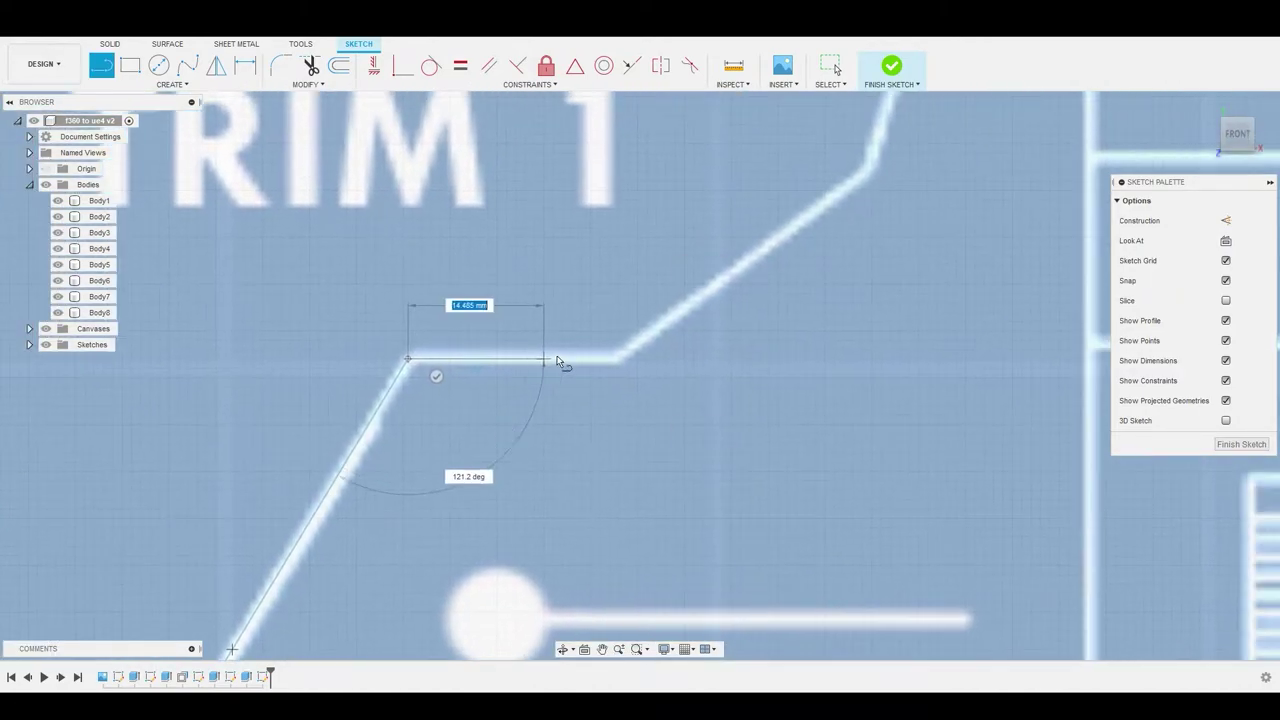
pyautogui.scroll(3, 615, 360)
pyautogui.click(616, 362)
pyautogui.scroll(-2, 630, 350)
pyautogui.scroll(-2, 700, 310)
pyautogui.moveTo(728, 292); pyautogui.dragTo(541, 426, button='middle')
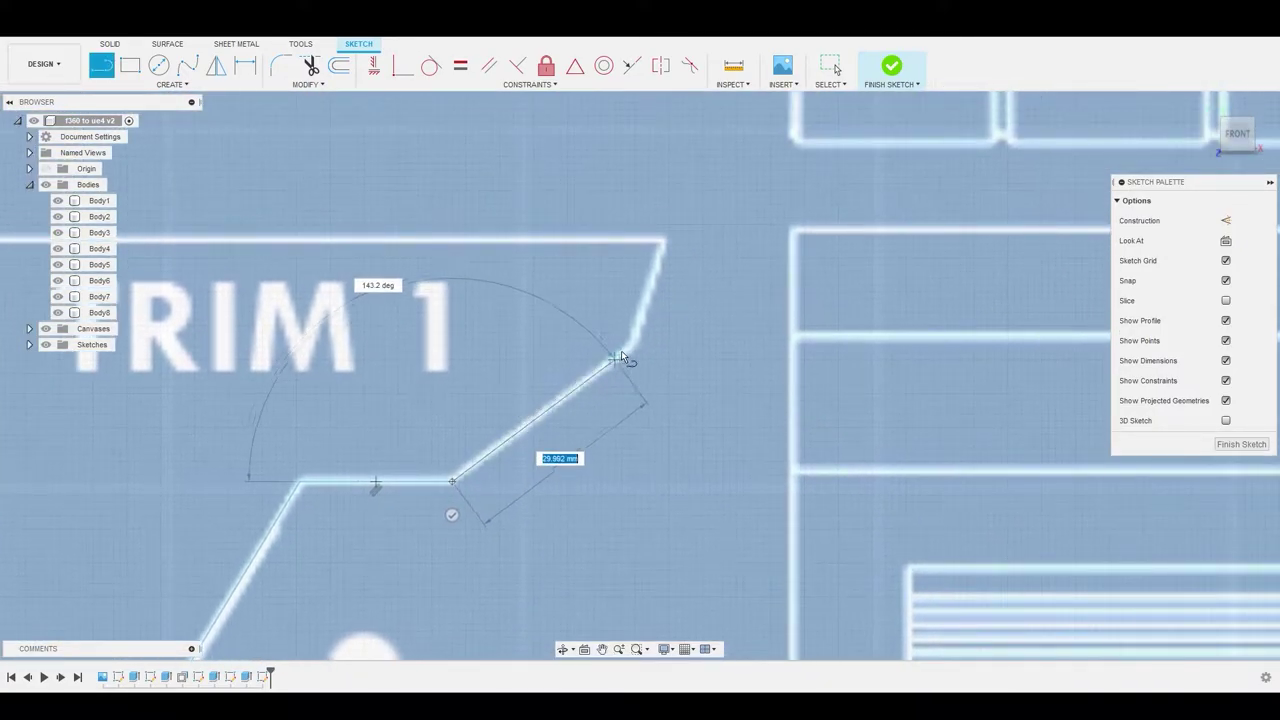
pyautogui.scroll(4, 636, 350)
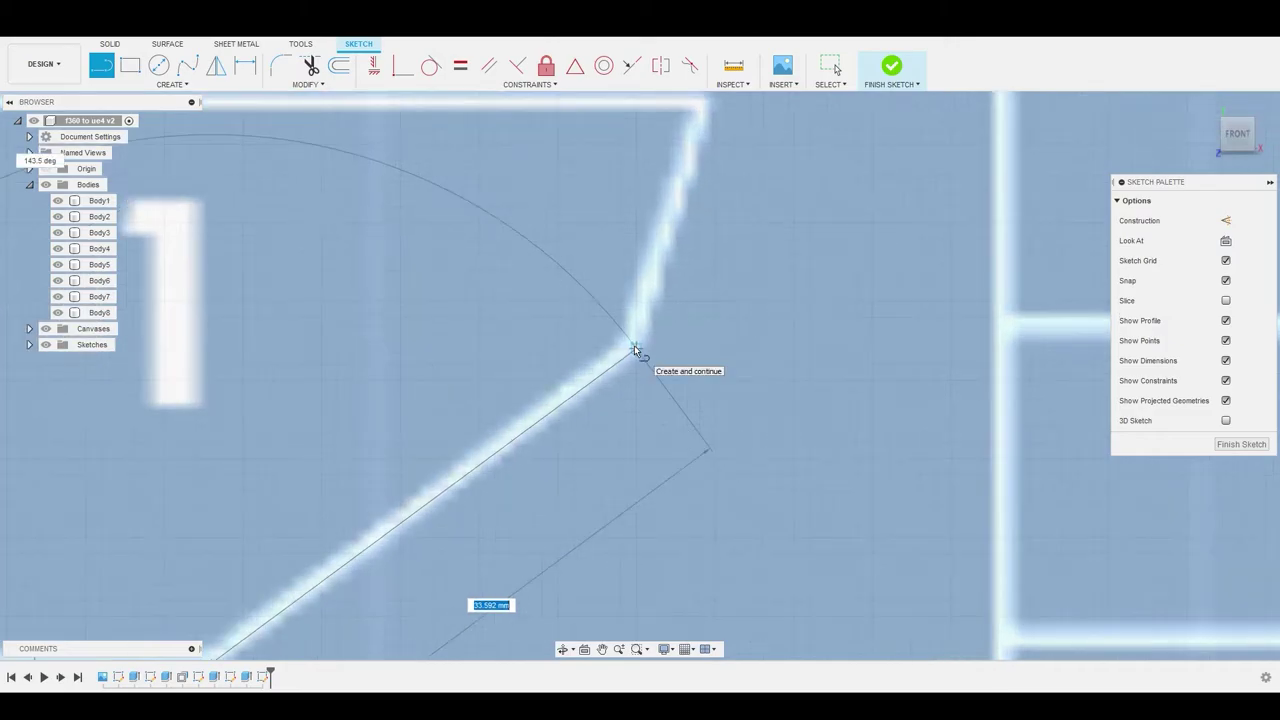
pyautogui.click(635, 350)
# Run the line to TRIM 1's top-right corner, close it at the start point, and finish.
pyautogui.scroll(-2, 640, 342)
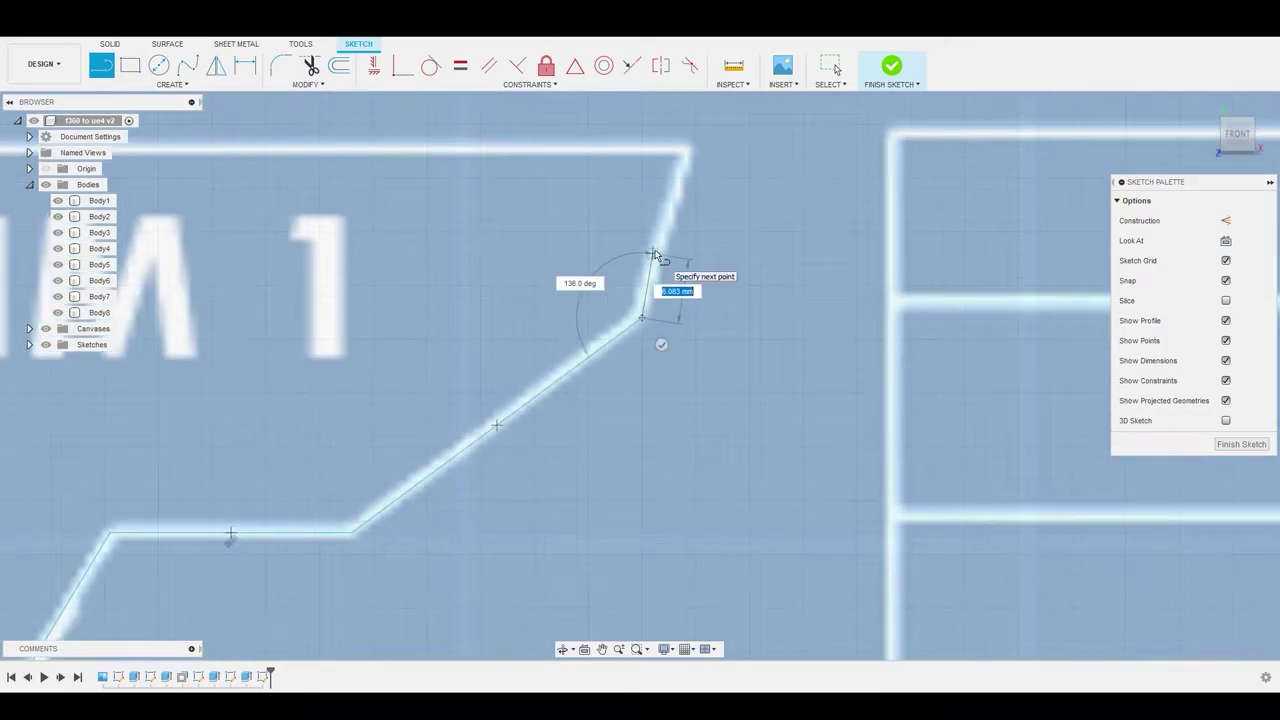
pyautogui.click(693, 155)
pyautogui.scroll(-3, 530, 190)
pyautogui.moveTo(483, 197); pyautogui.dragTo(815, 212, button='middle')
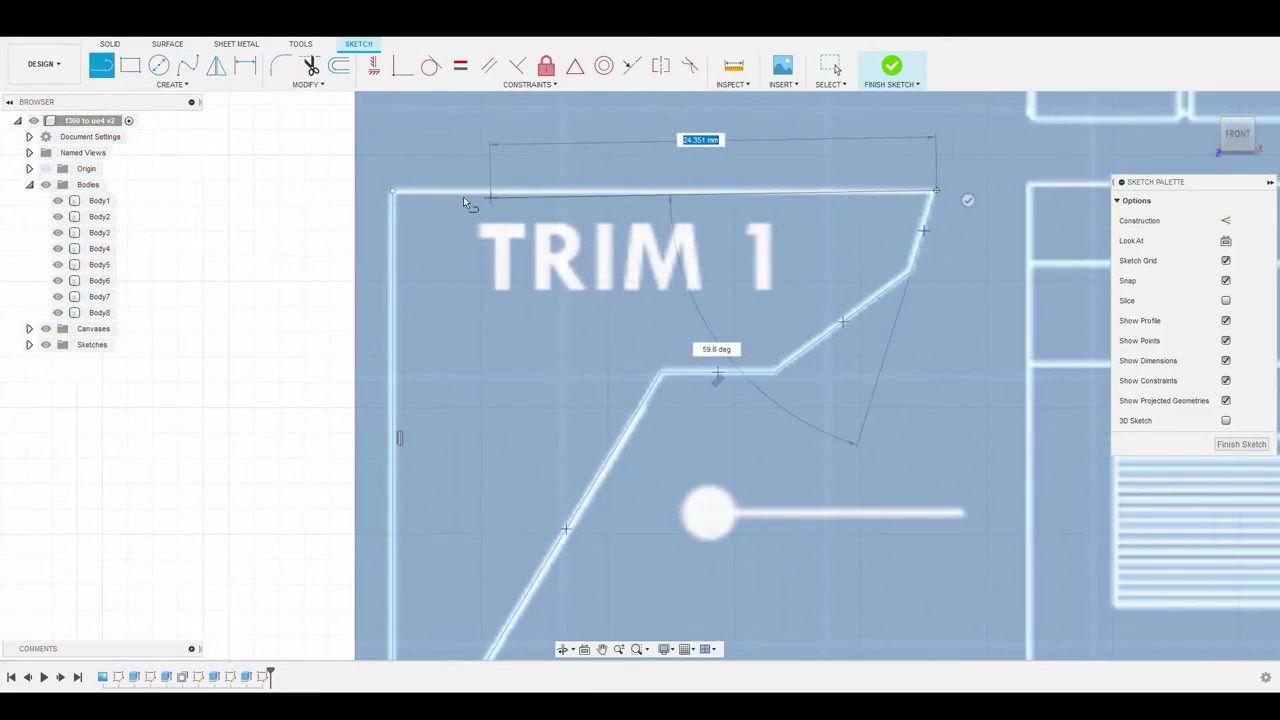
pyautogui.click(394, 191)
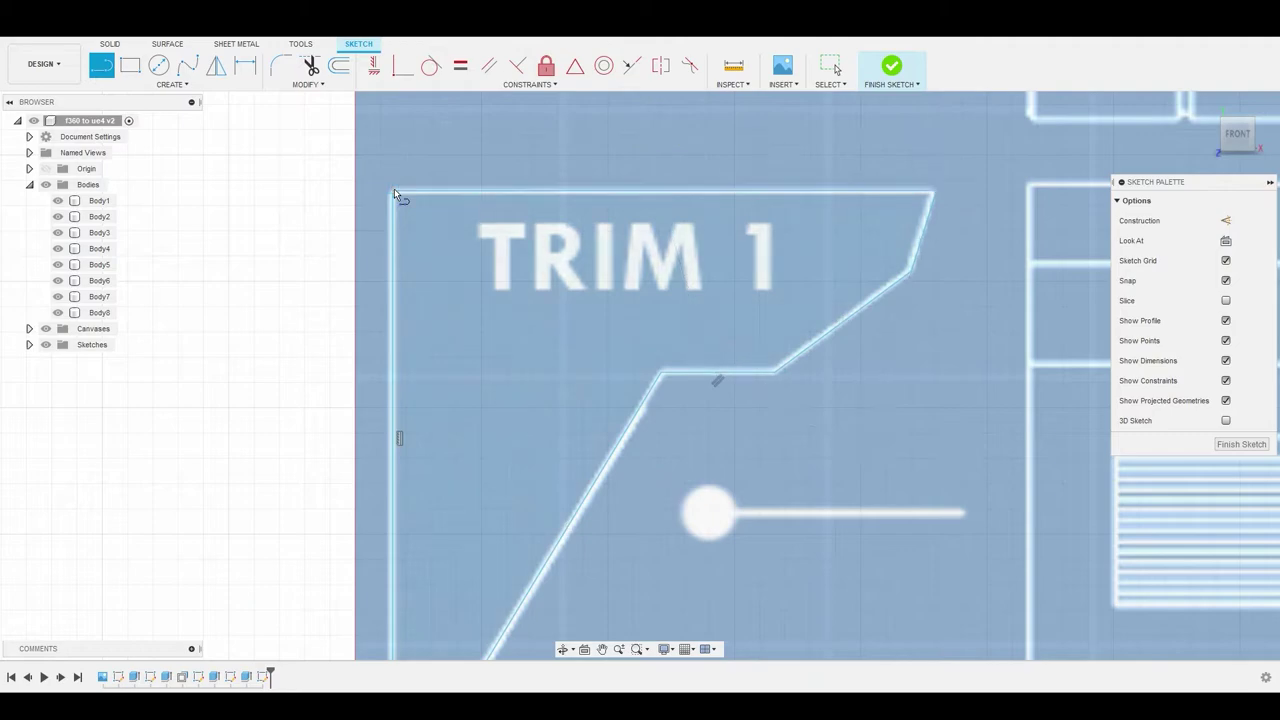
pyautogui.scroll(-3, 551, 297)
pyautogui.scroll(-4, 645, 377)
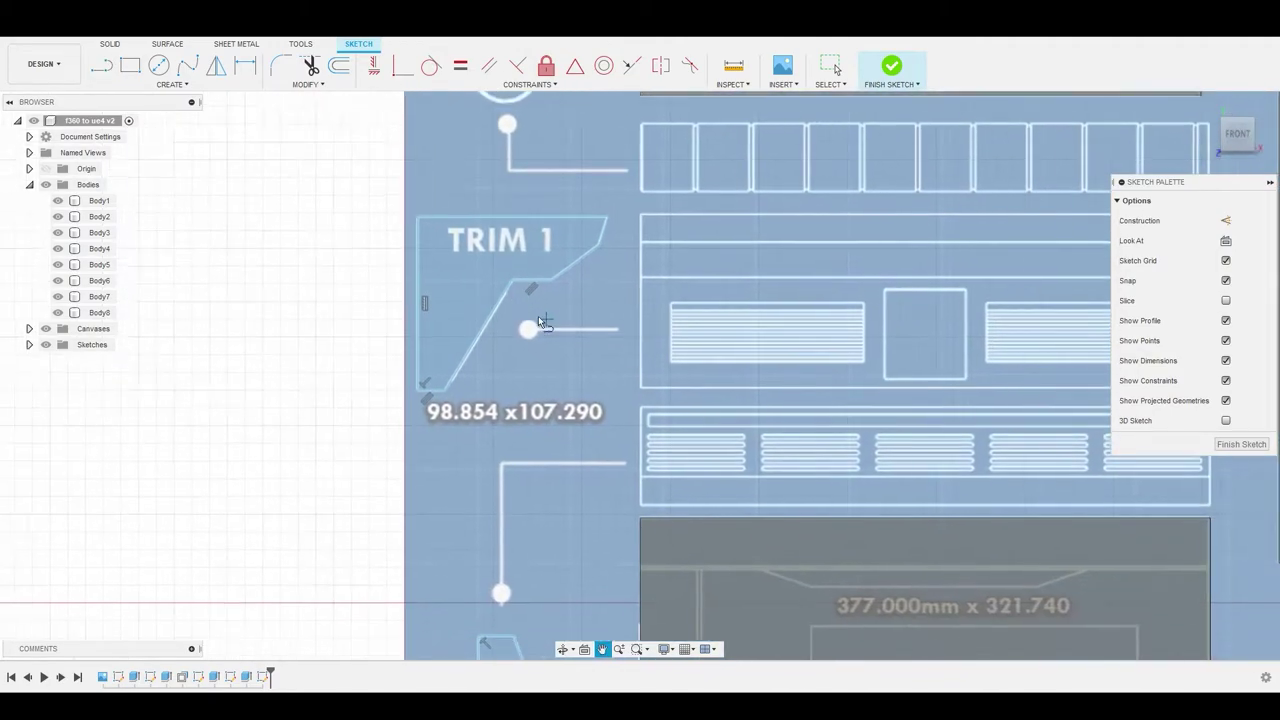
pyautogui.rightClick(500, 270)
pyautogui.click(548, 268)
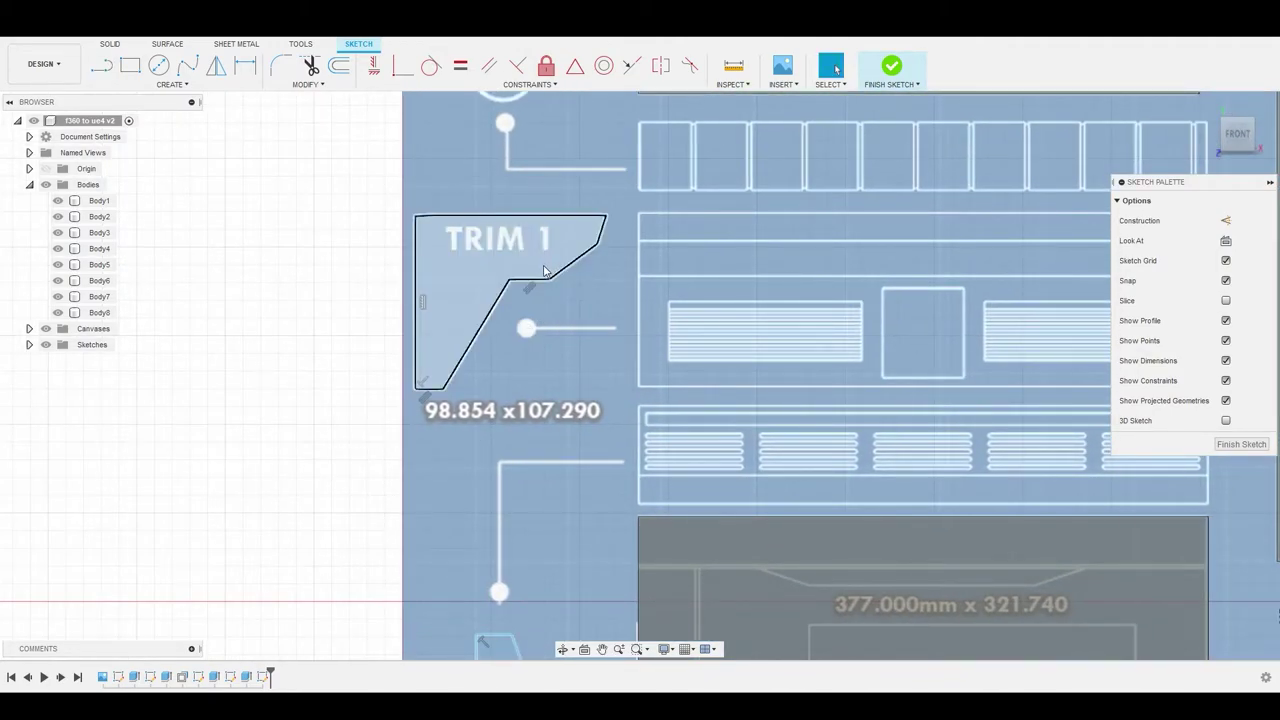
# Bring the PIPE circle into view and choose the 2-Point Circle tool.
pyautogui.scroll(-5, 540, 378)
pyautogui.scroll(2, 537, 377)
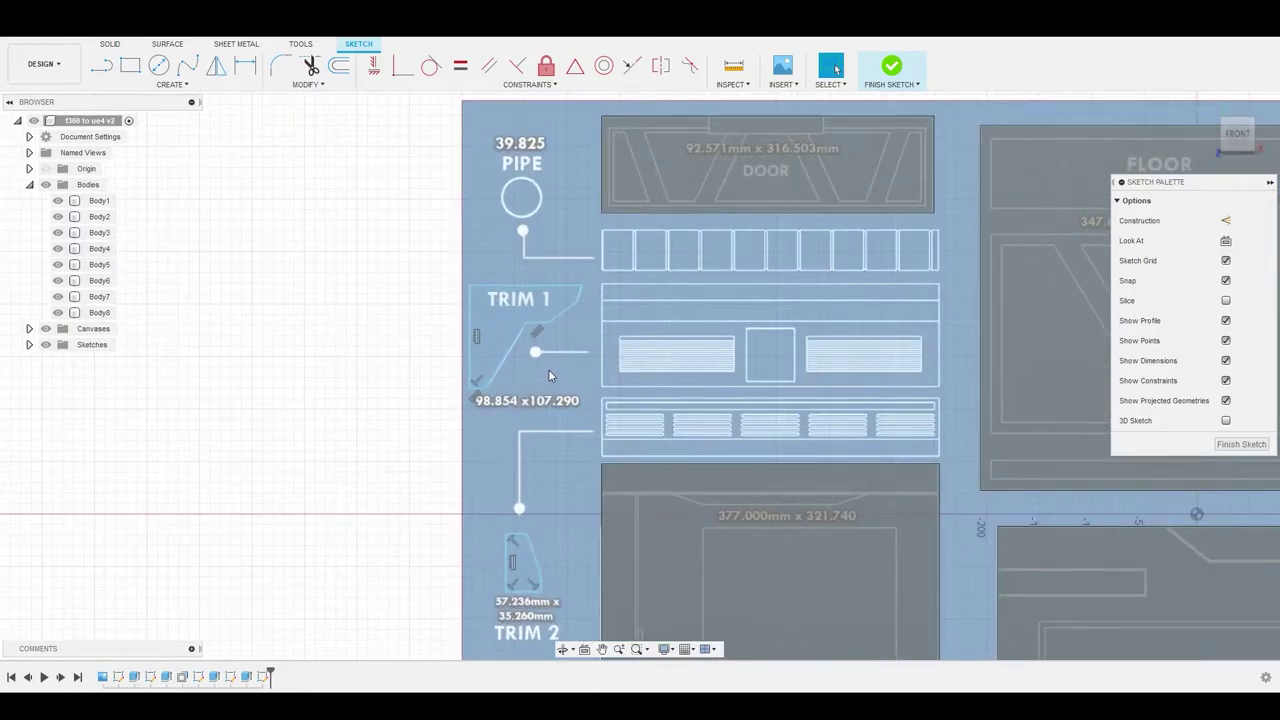
pyautogui.scroll(1, 535, 479)
pyautogui.moveTo(518, 208); pyautogui.dragTo(502, 272, button='middle')
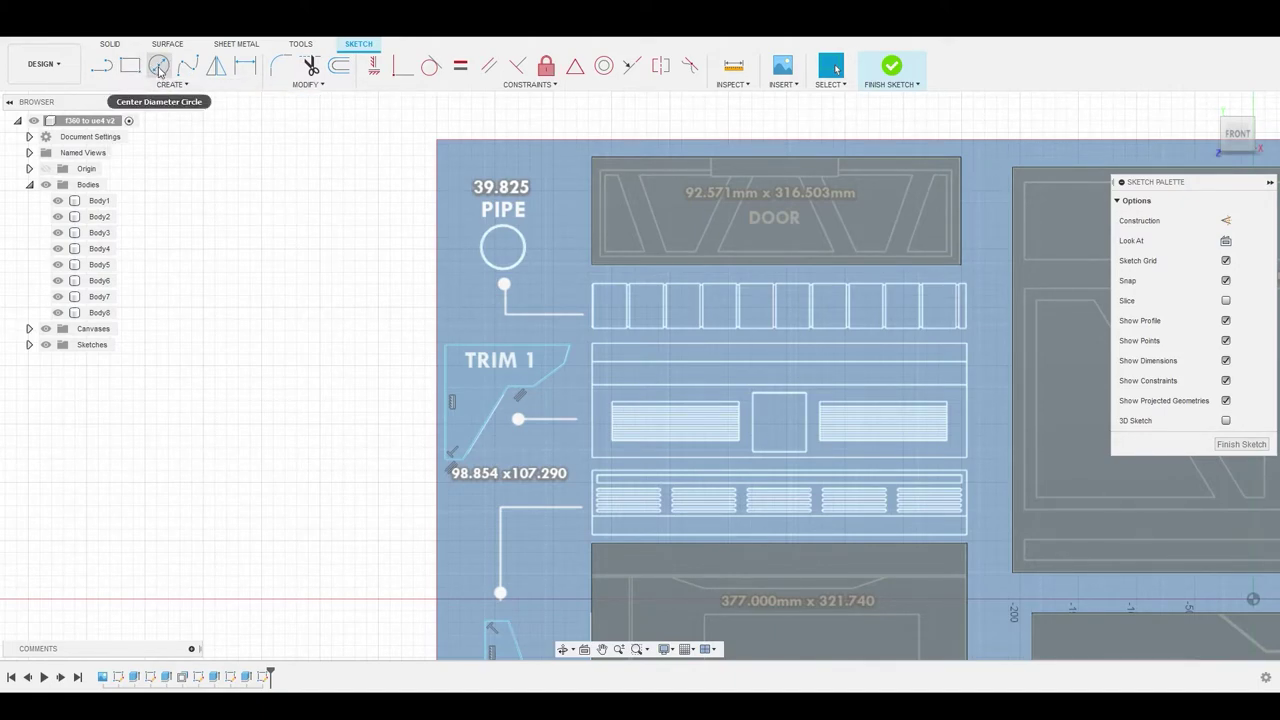
pyautogui.click(170, 86)
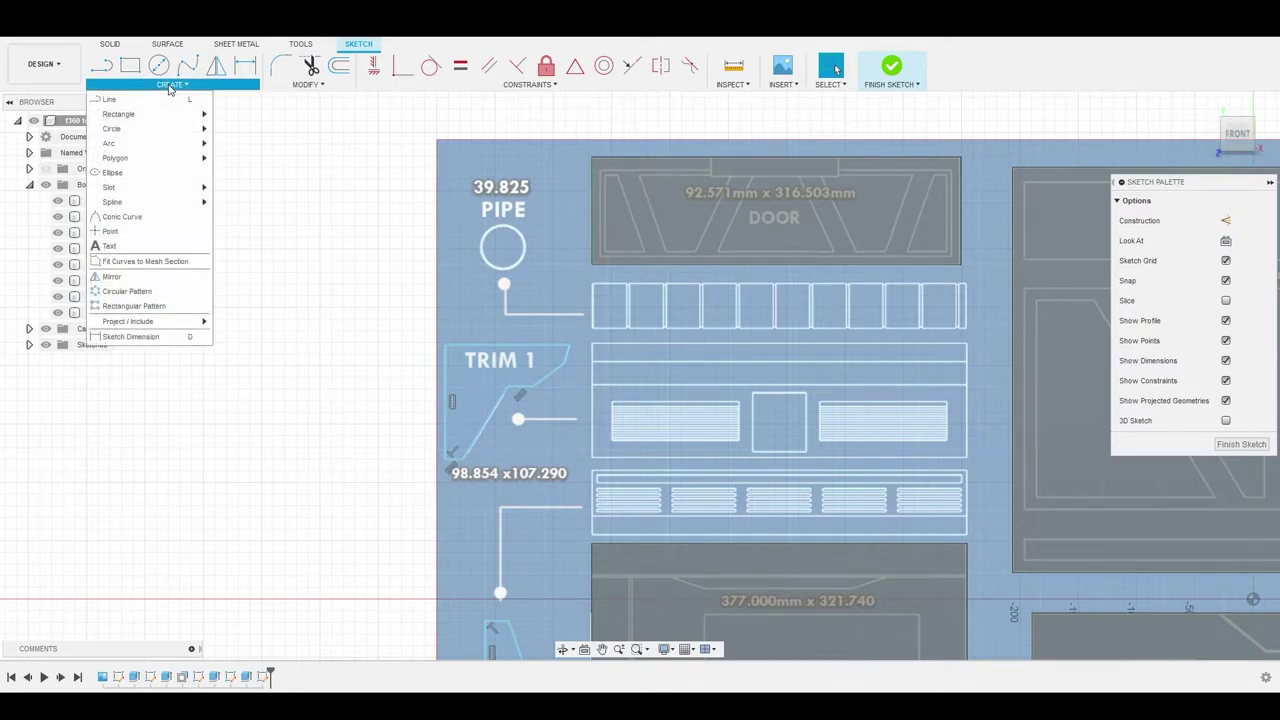
pyautogui.moveTo(130, 132)
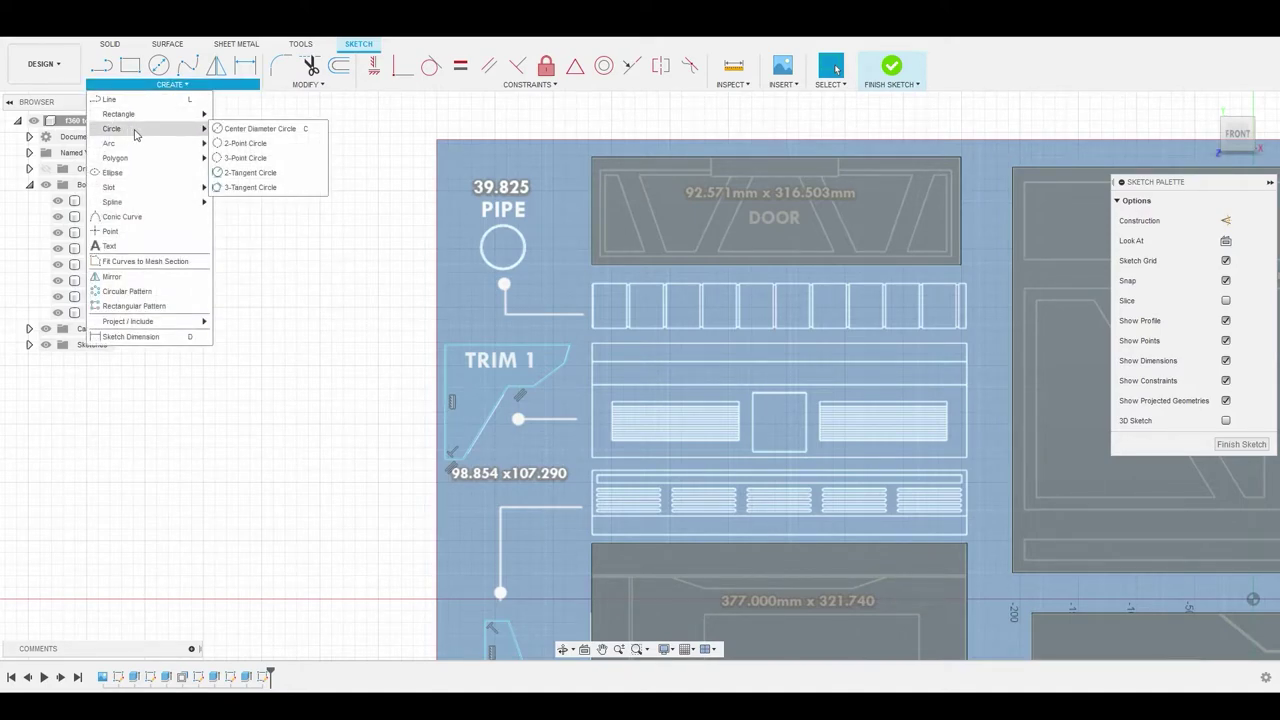
pyautogui.click(245, 147)
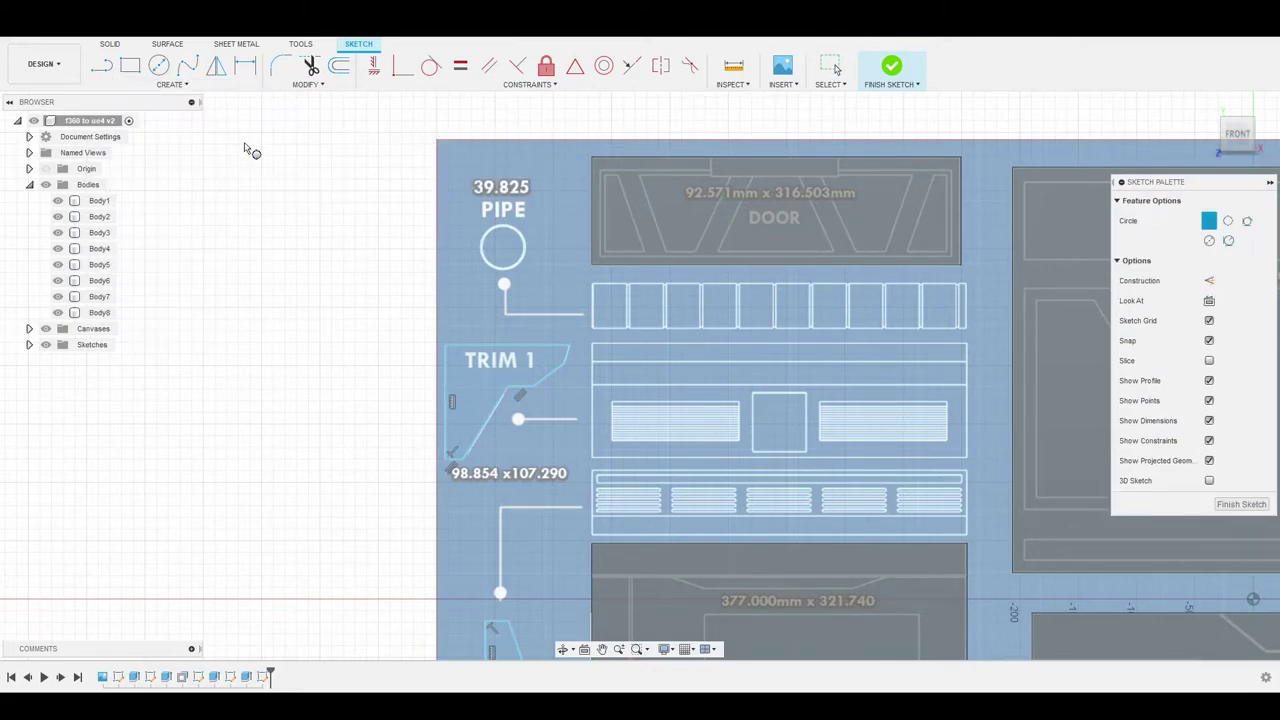
# Draw a 39.825 mm diameter circle starting on the PIPE circle's edge.
pyautogui.scroll(3, 530, 234)
pyautogui.scroll(3, 497, 229)
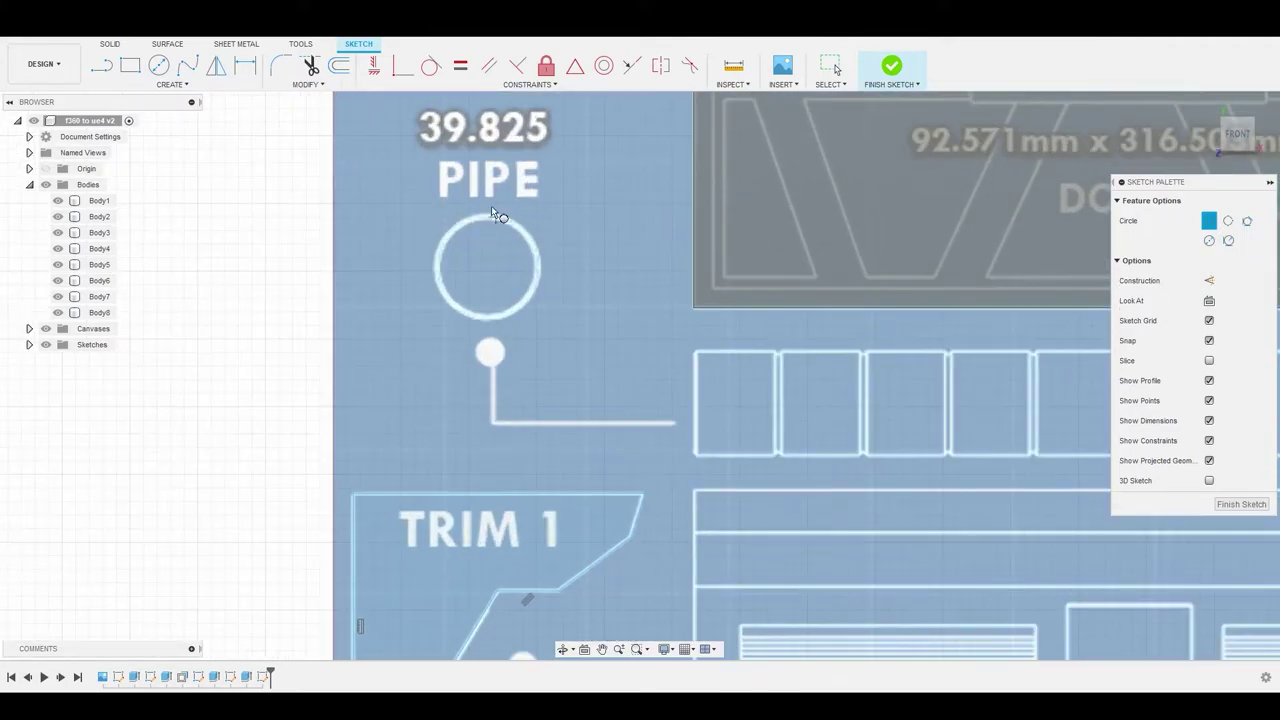
pyautogui.moveTo(491, 207); pyautogui.dragTo(423, 250, button='middle')
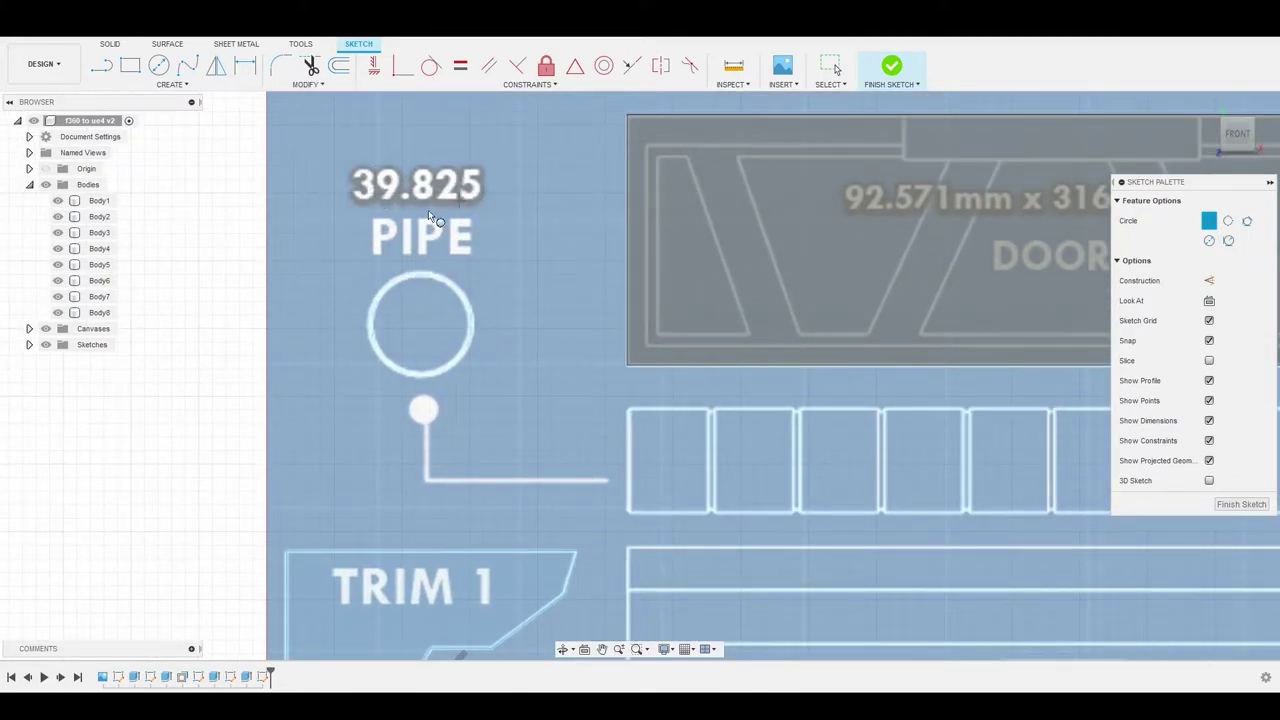
pyautogui.scroll(6, 399, 275)
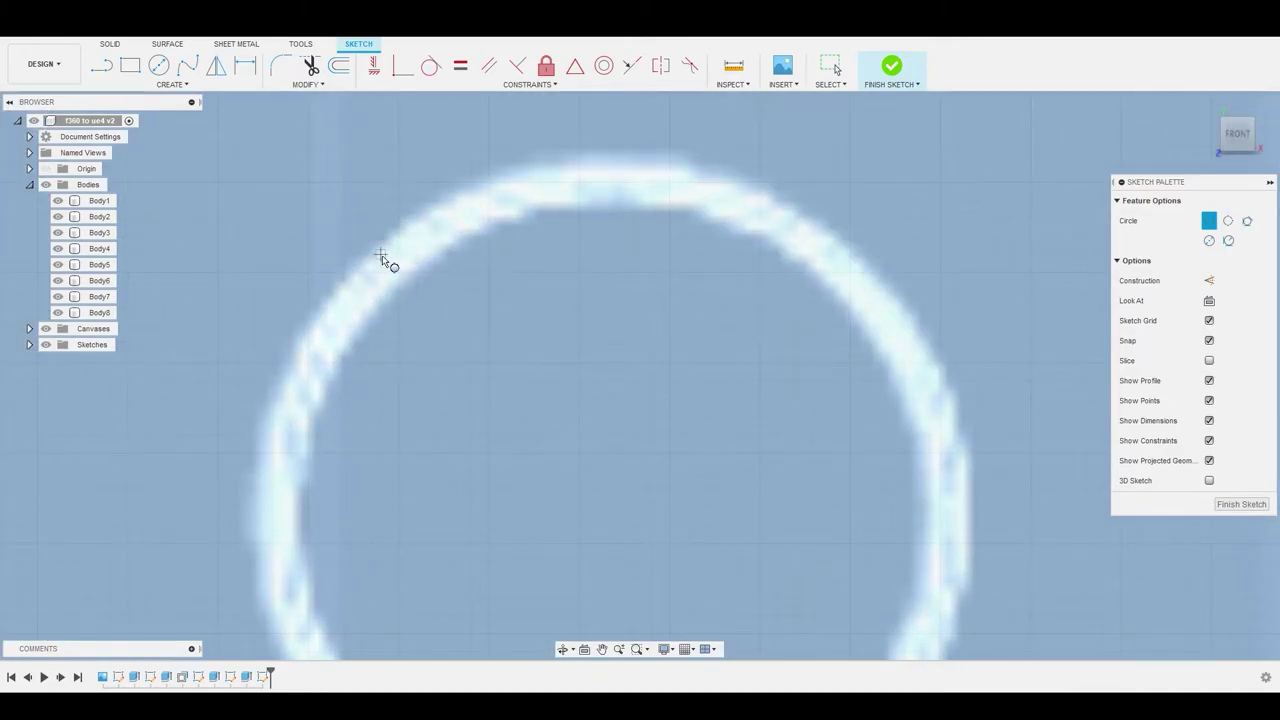
pyautogui.click(381, 260)
pyautogui.scroll(-4, 393, 287)
pyautogui.scroll(-3, 394, 296)
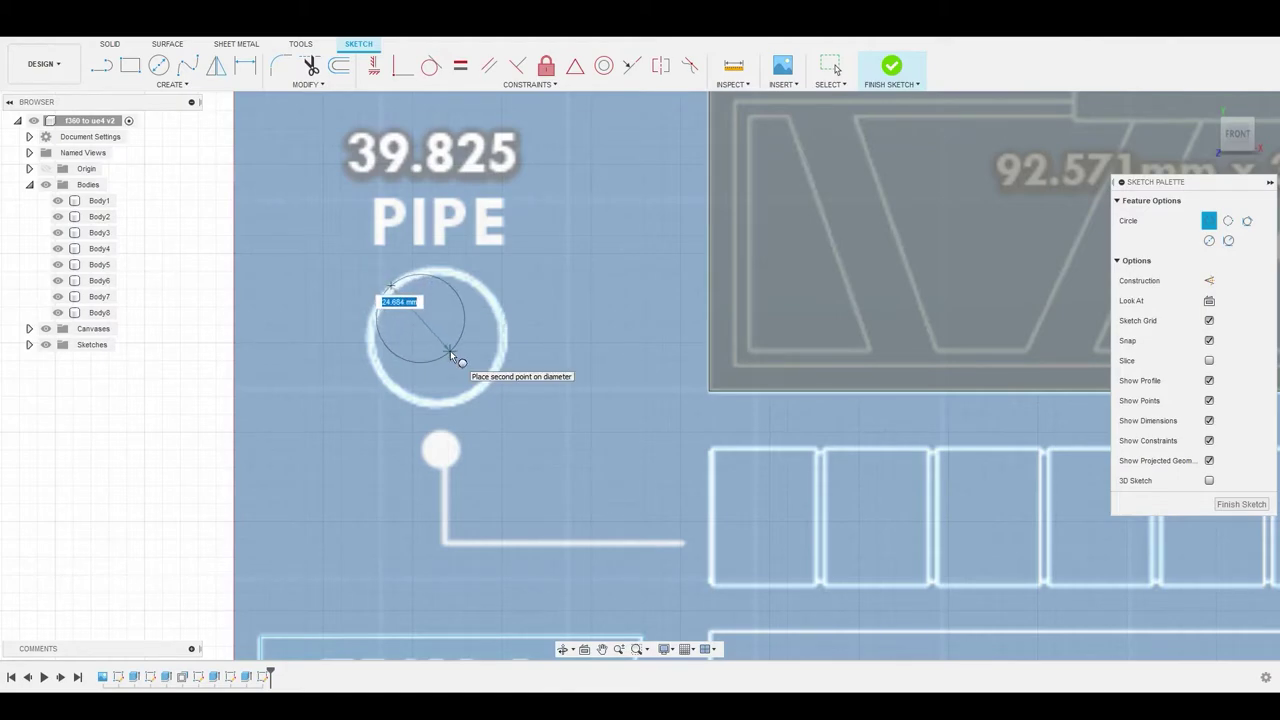
pyautogui.write('39')
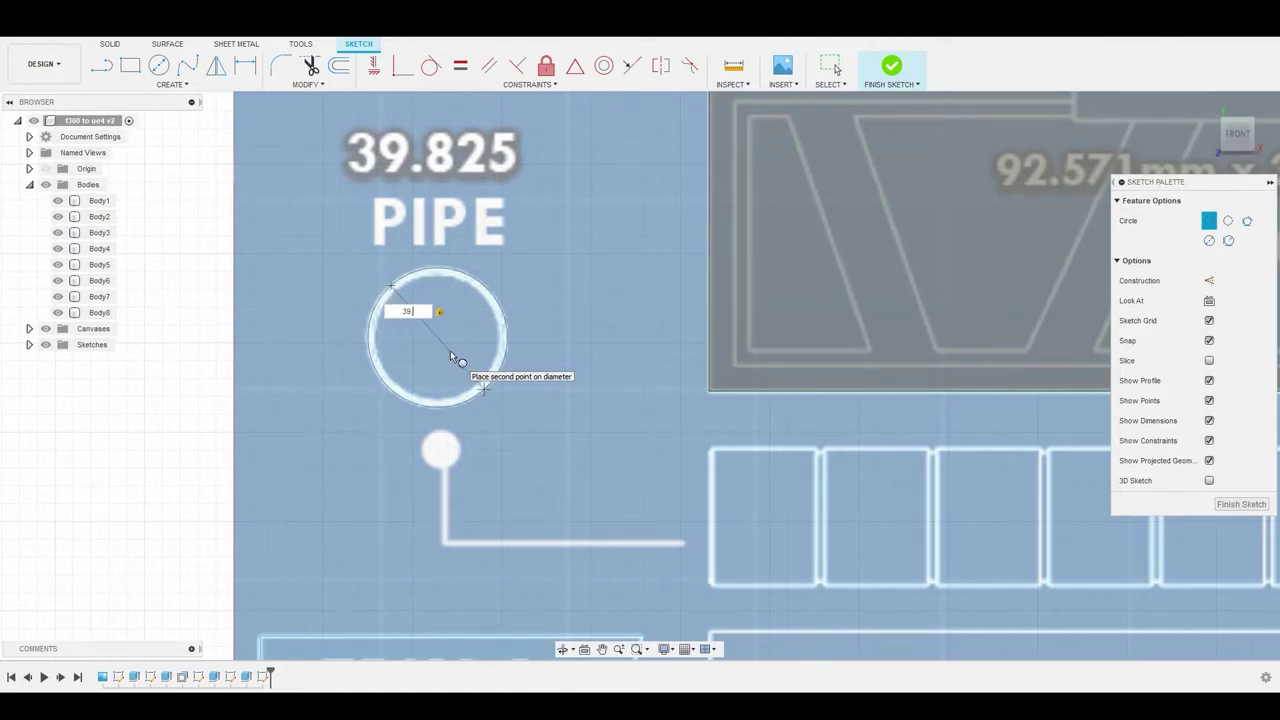
pyautogui.write('.825')
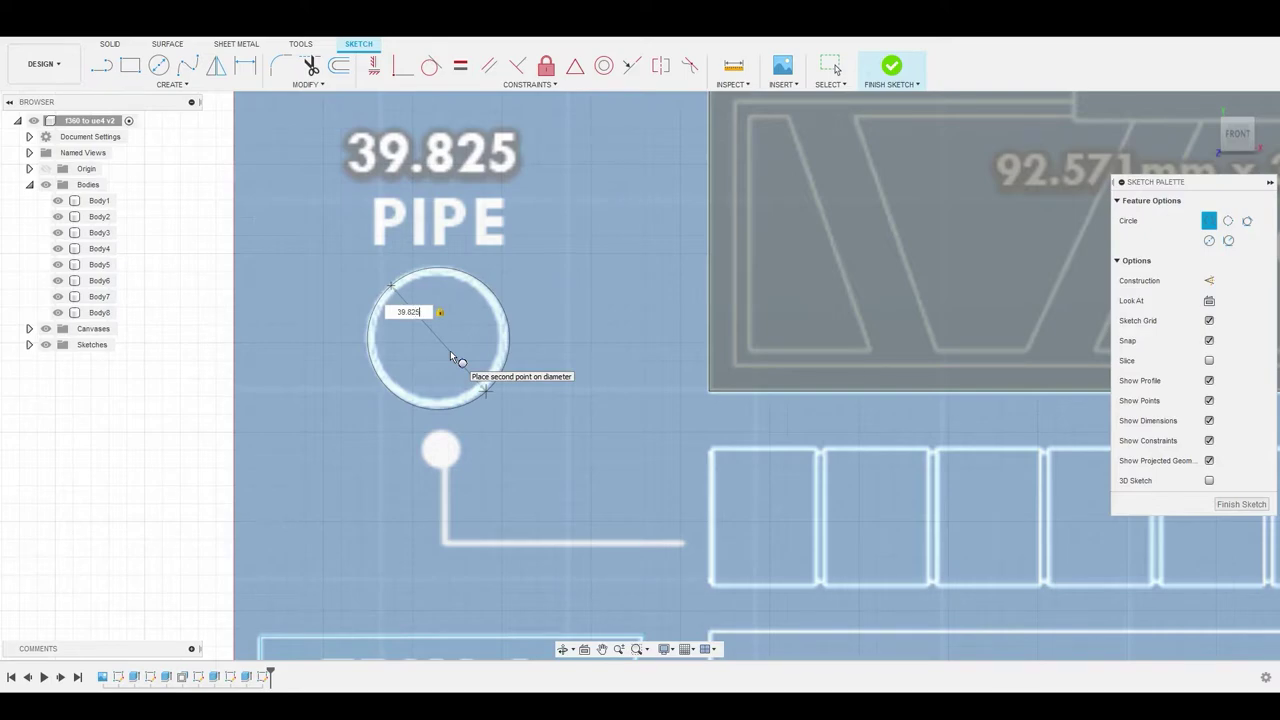
pyautogui.press('Return')
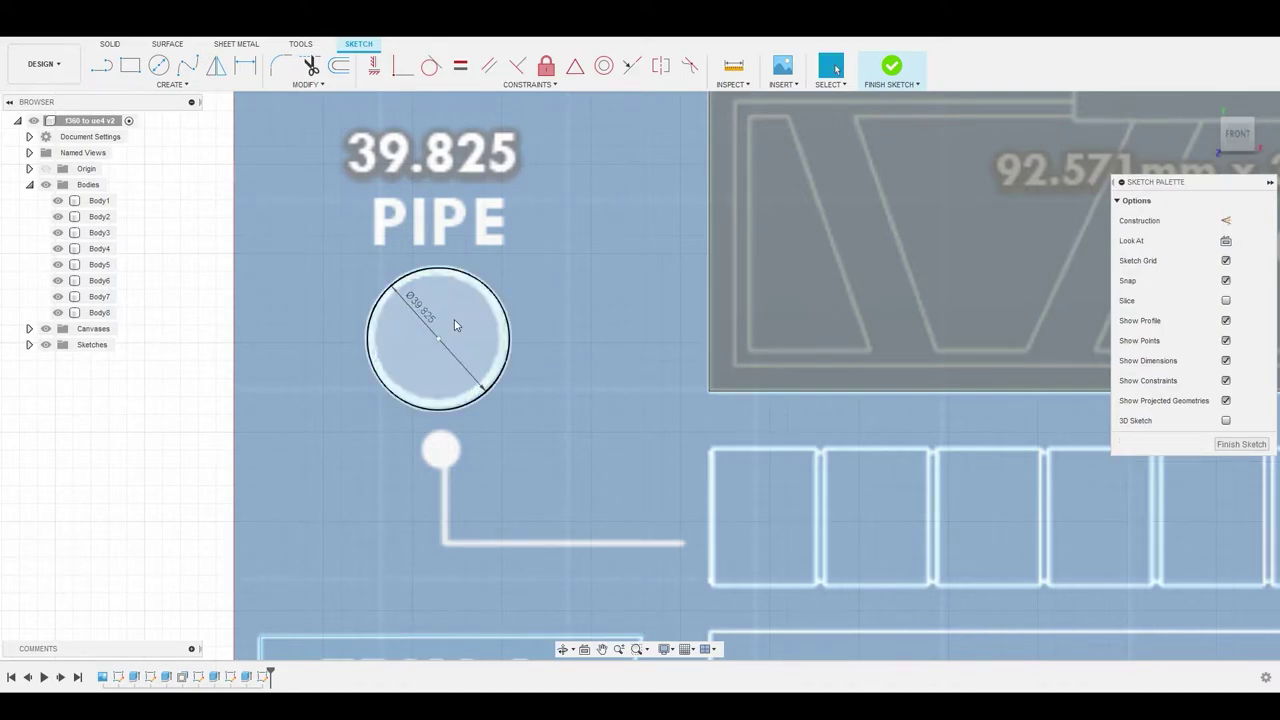
pyautogui.scroll(-5, 470, 340)
pyautogui.scroll(-4, 481, 345)
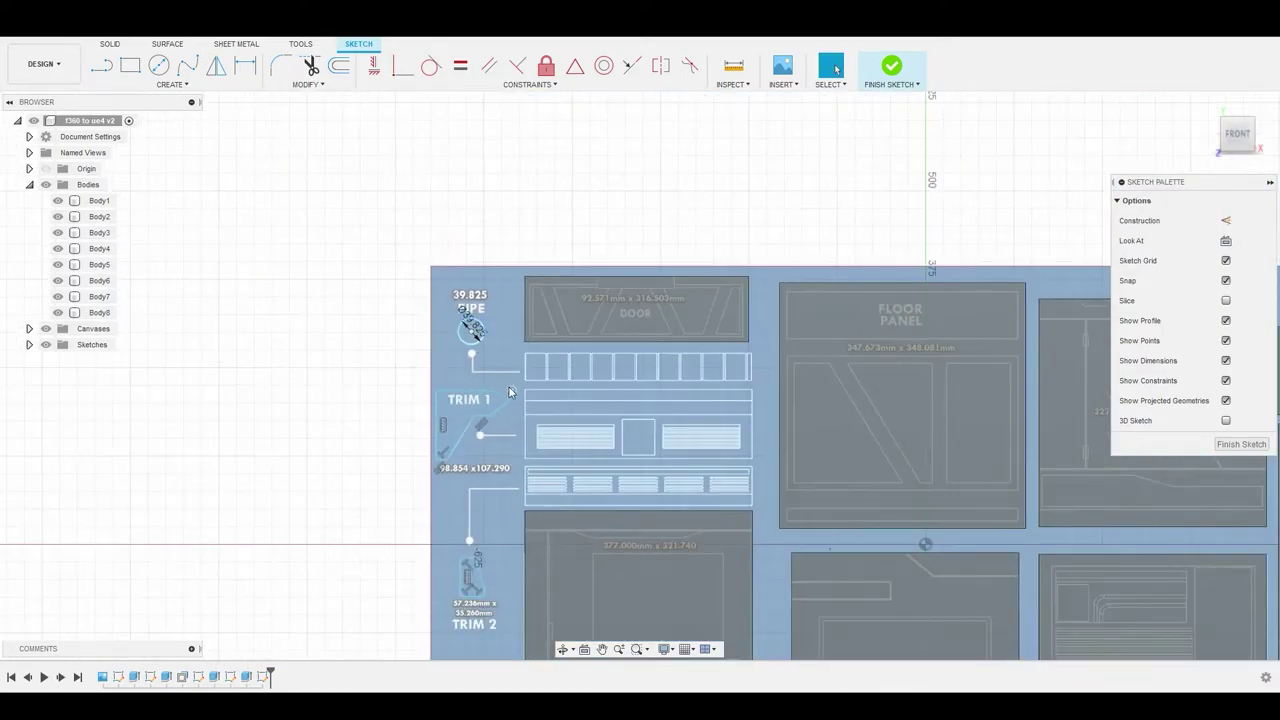
# Select the pipe circle, then add the full TRIM 1 and TRIM 2 outline chains.
pyautogui.scroll(4, 450, 300)
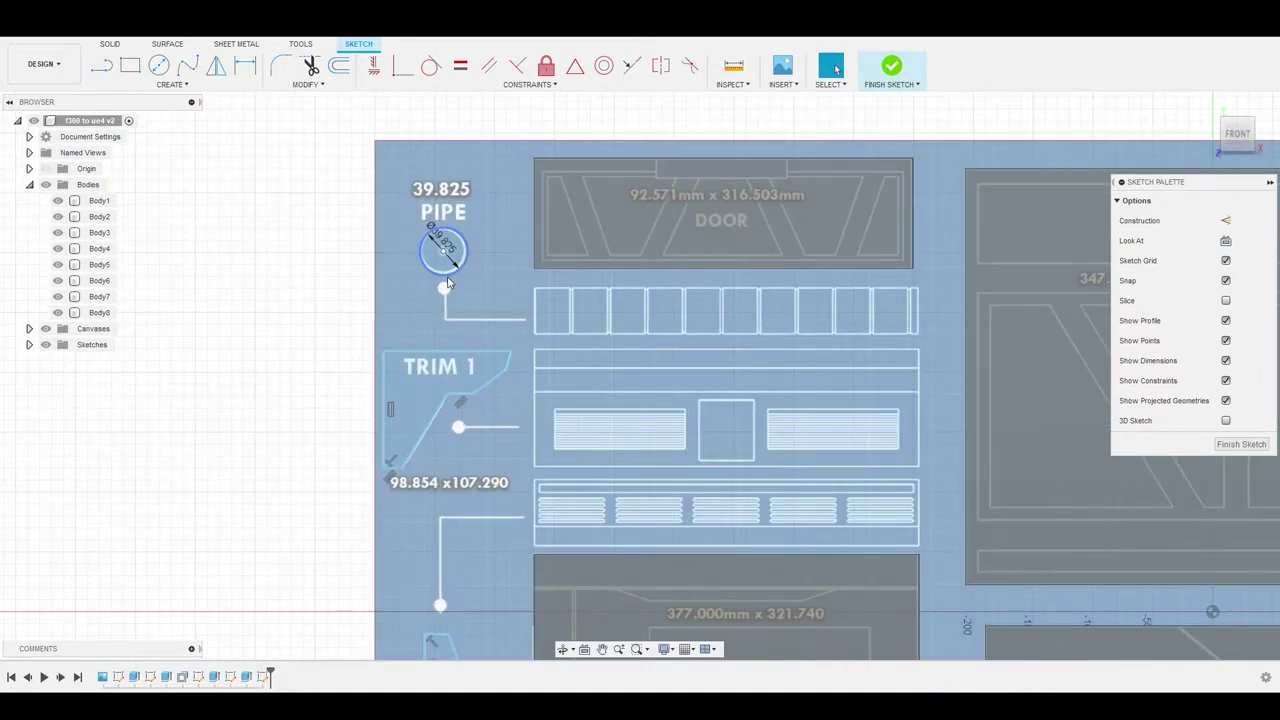
pyautogui.click(448, 283)
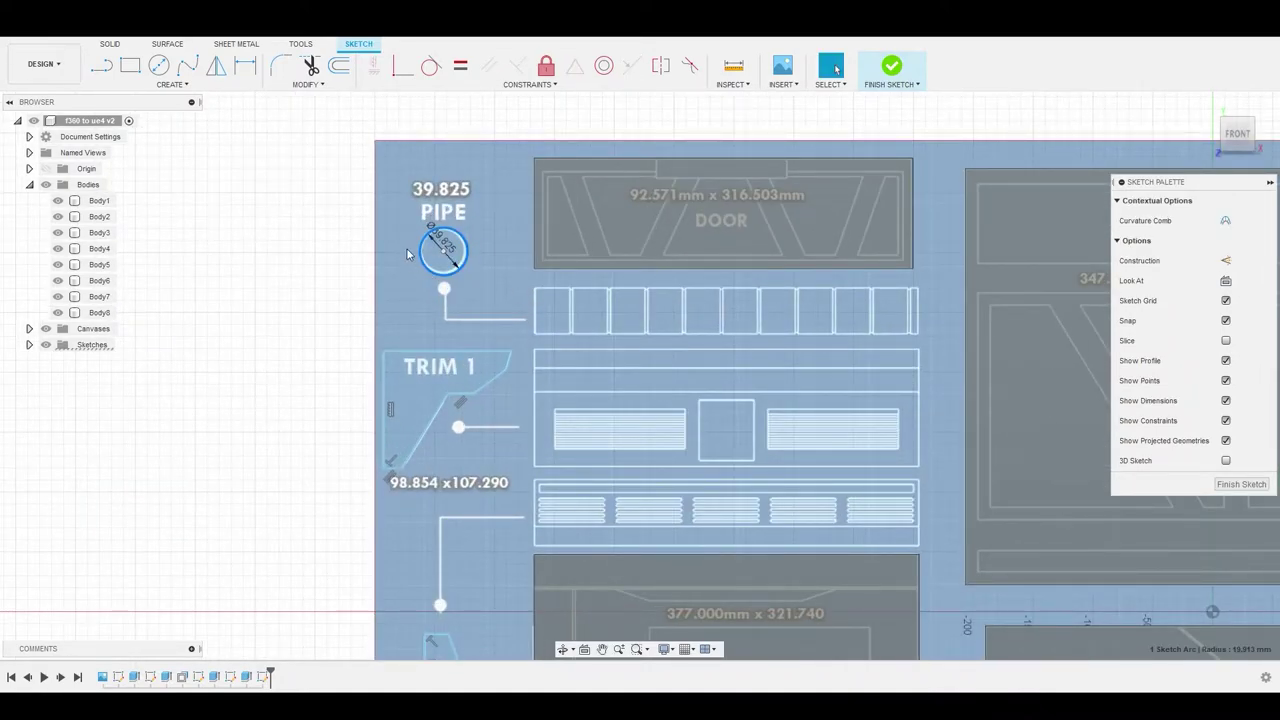
pyautogui.doubleClick(432, 425)
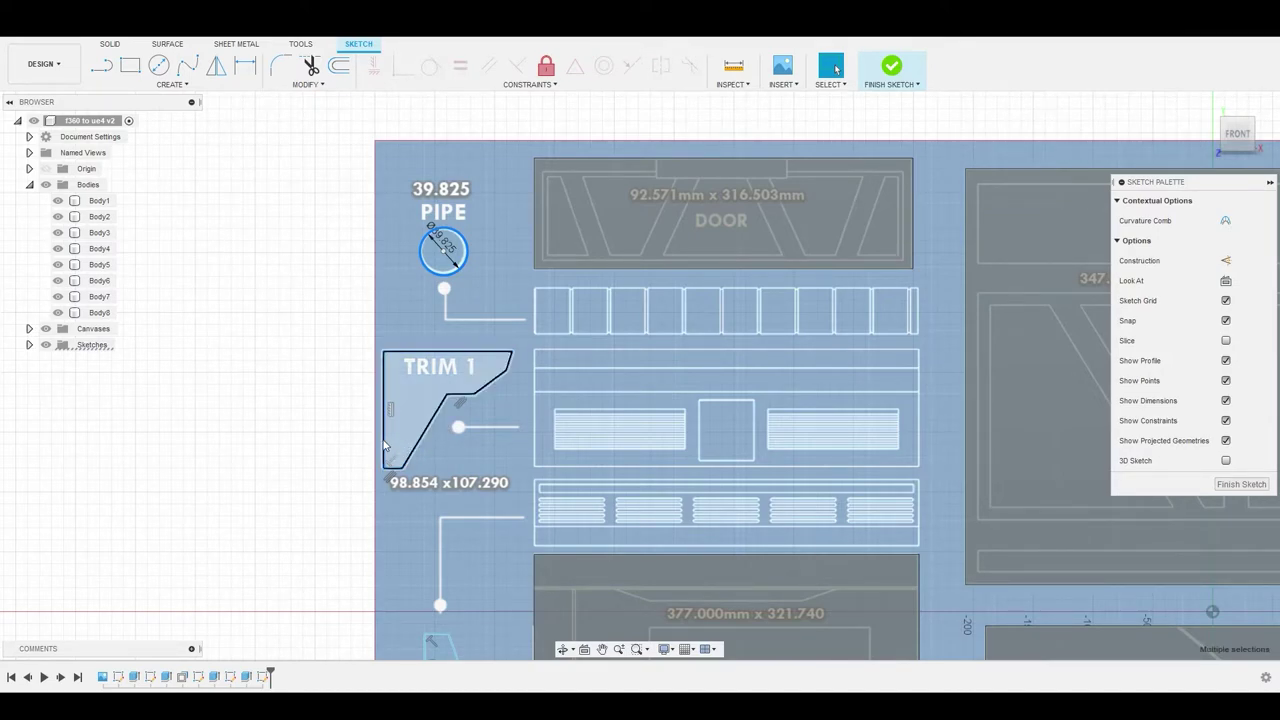
pyautogui.moveTo(461, 494); pyautogui.dragTo(461, 360, button='middle')
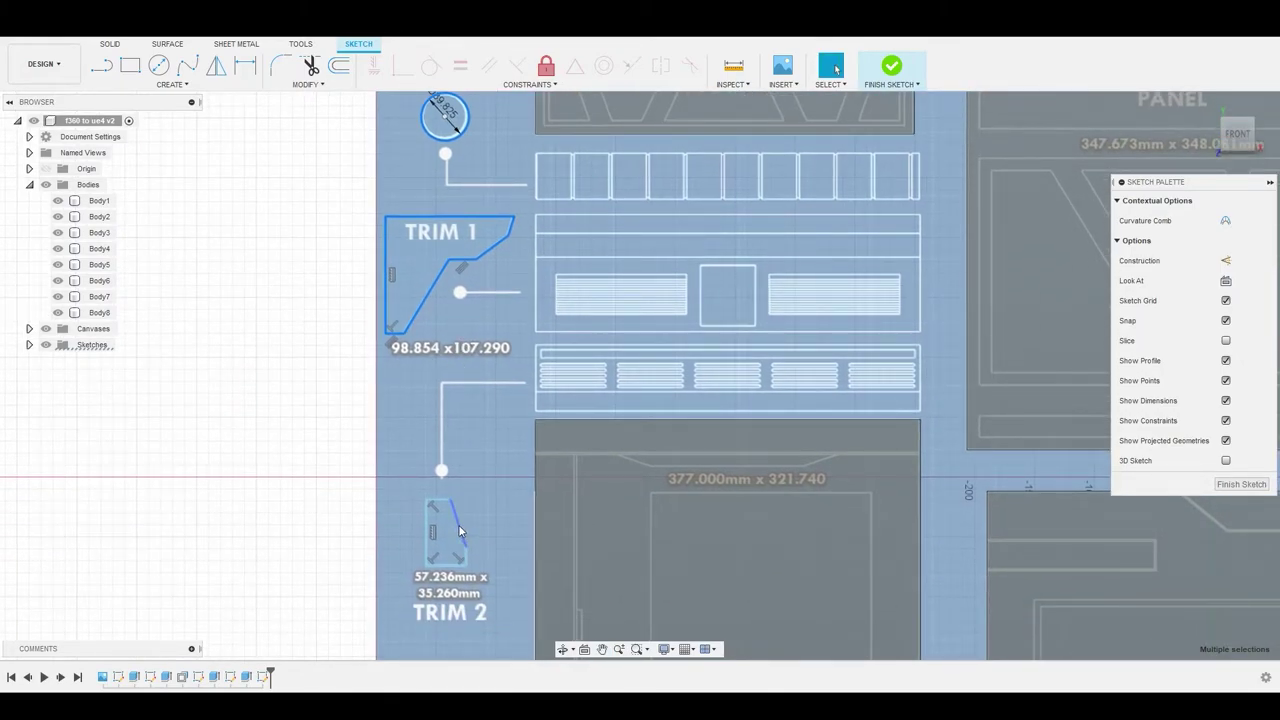
pyautogui.keyDown('shift'); pyautogui.doubleClick(457, 530); pyautogui.keyUp('shift')
pyautogui.scroll(-5, 457, 524)
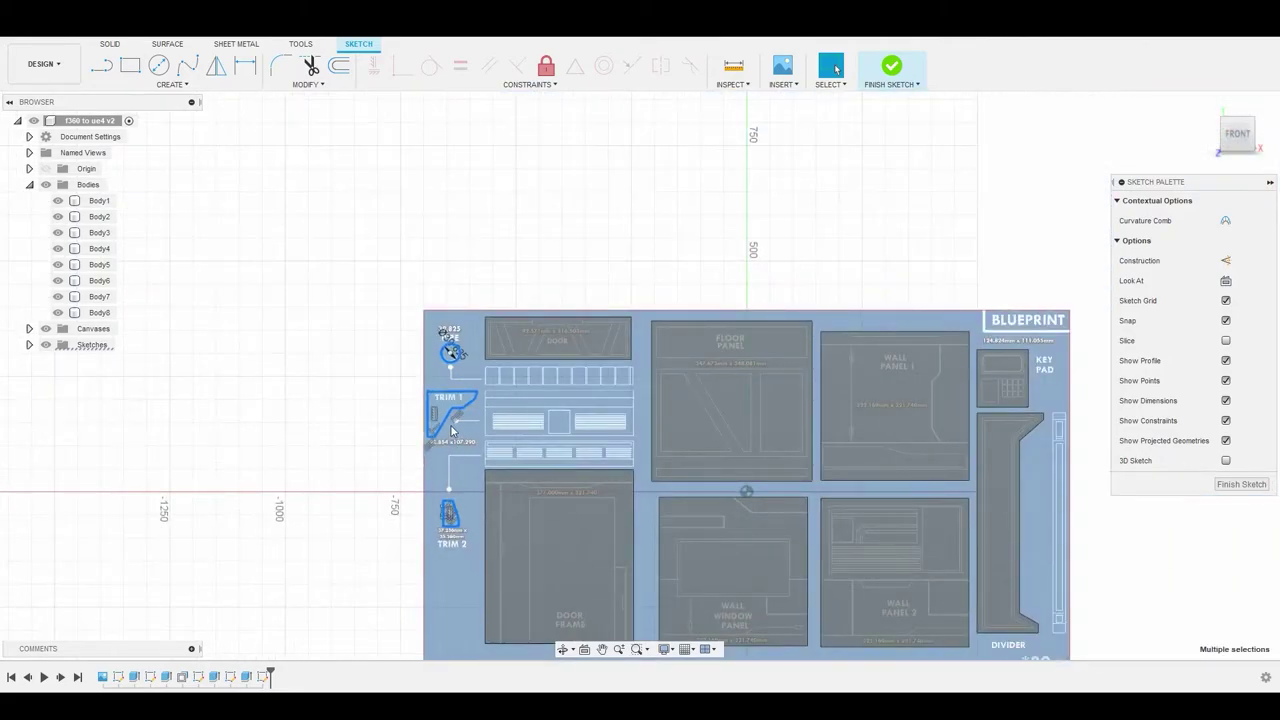
pyautogui.scroll(3, 454, 487)
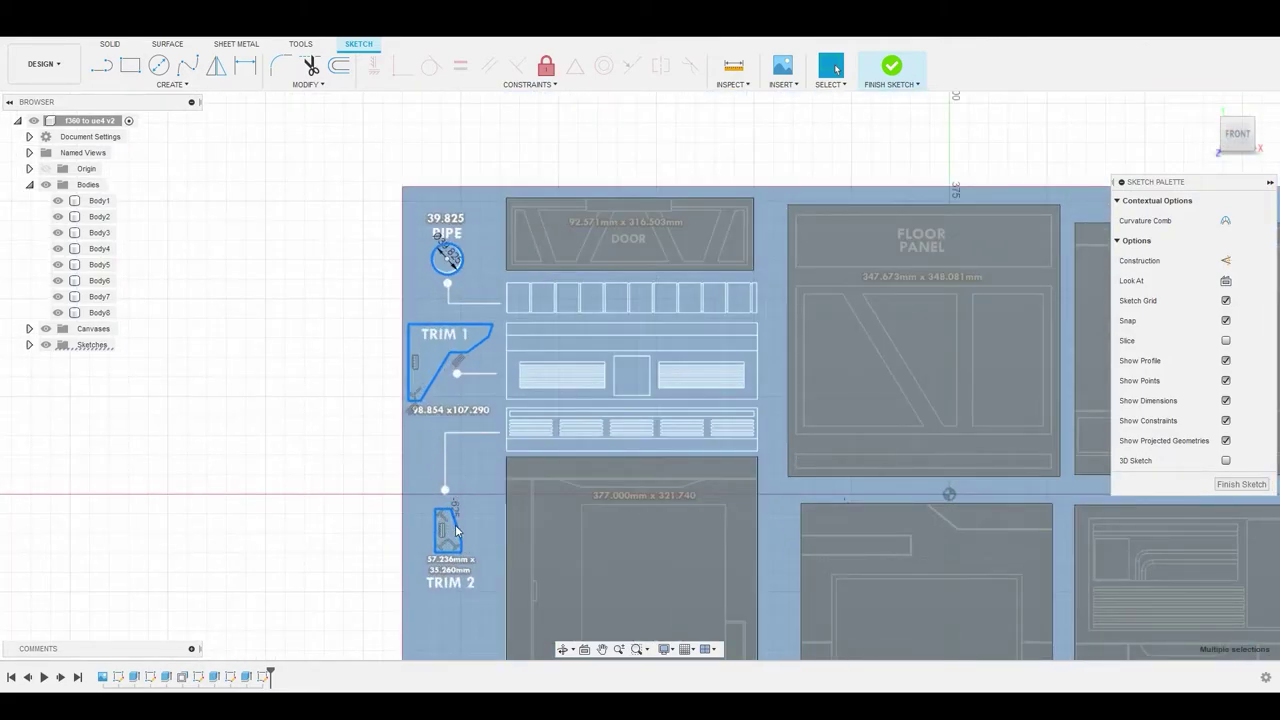
# Start Move/Copy on the selected curves and orbit to a low edge-on angle.
pyautogui.rightClick(456, 531)
pyautogui.click(427, 543)
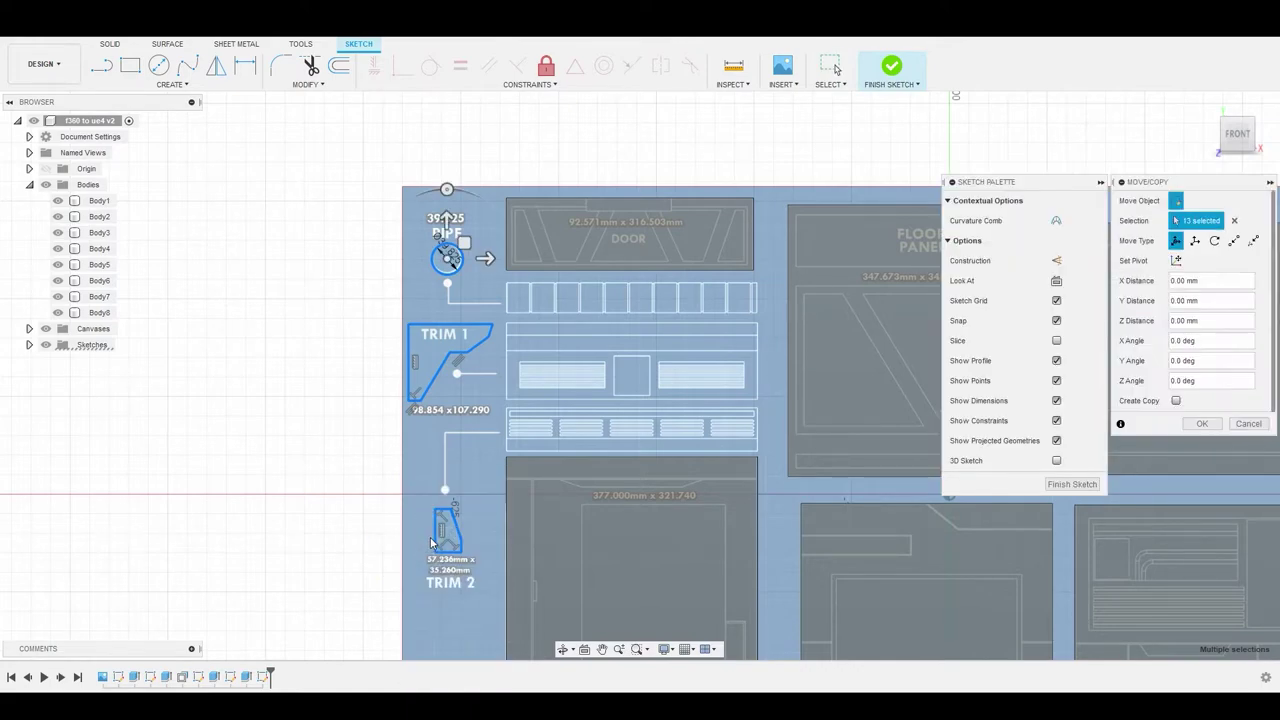
pyautogui.scroll(-3, 456, 390)
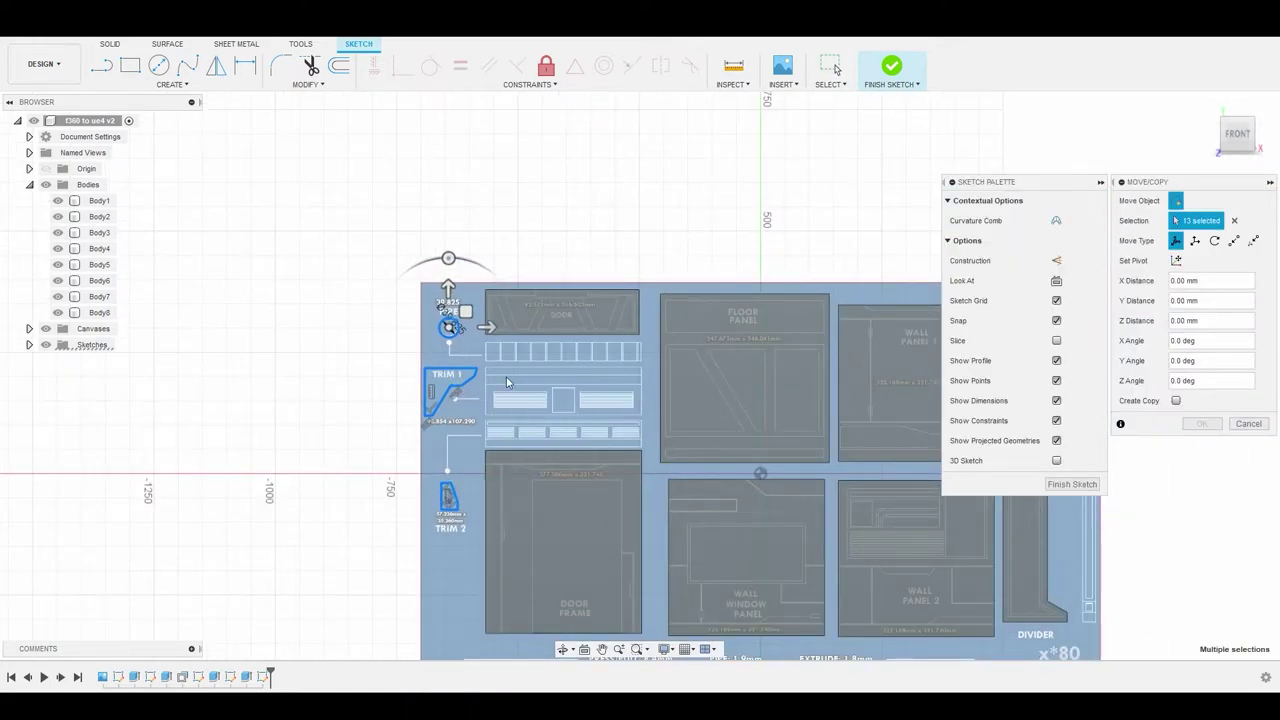
pyautogui.keyDown('shift'); pyautogui.moveTo(501, 372); pyautogui.dragTo(558, 425, button='middle'); pyautogui.keyUp('shift')
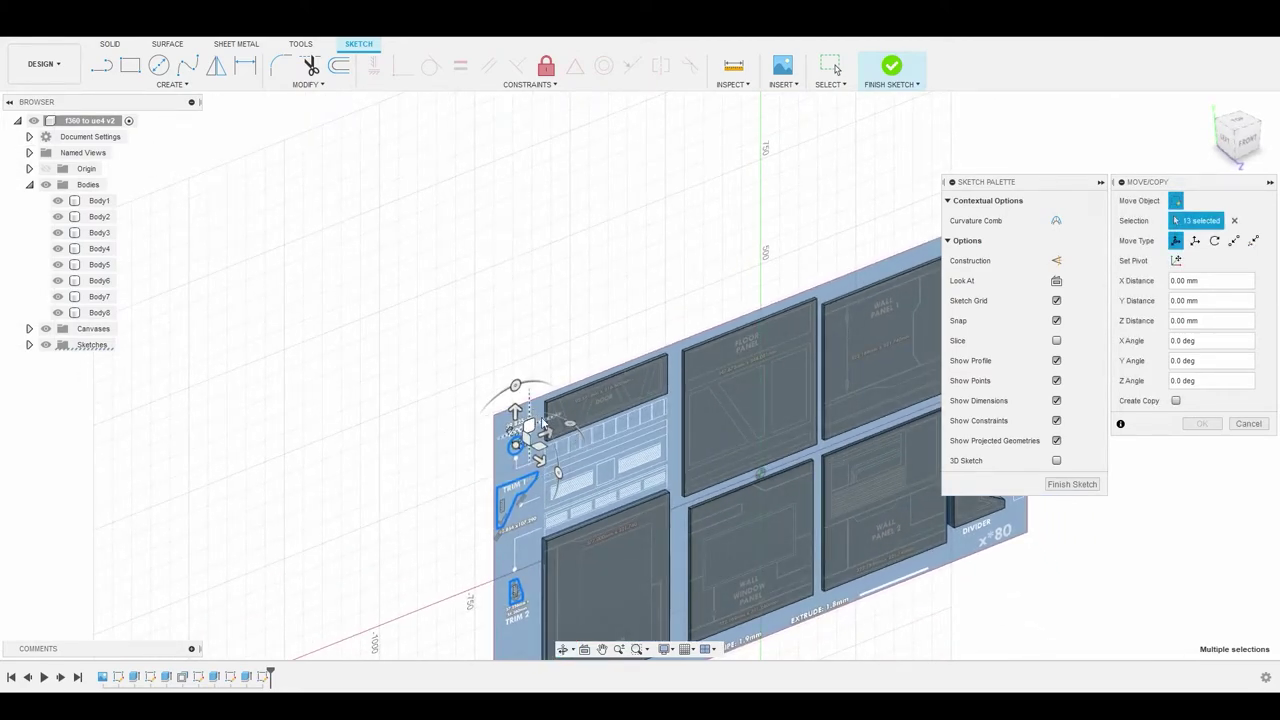
pyautogui.moveTo(548, 424)
pyautogui.keyDown('shift'); pyautogui.mouseDown(button='middle')
pyautogui.moveTo(470, 455)
pyautogui.moveTo(460, 510)
pyautogui.moveTo(482, 505)
pyautogui.moveTo(490, 375)
pyautogui.moveTo(505, 350)
pyautogui.mouseUp(button='middle'); pyautogui.keyUp('shift')
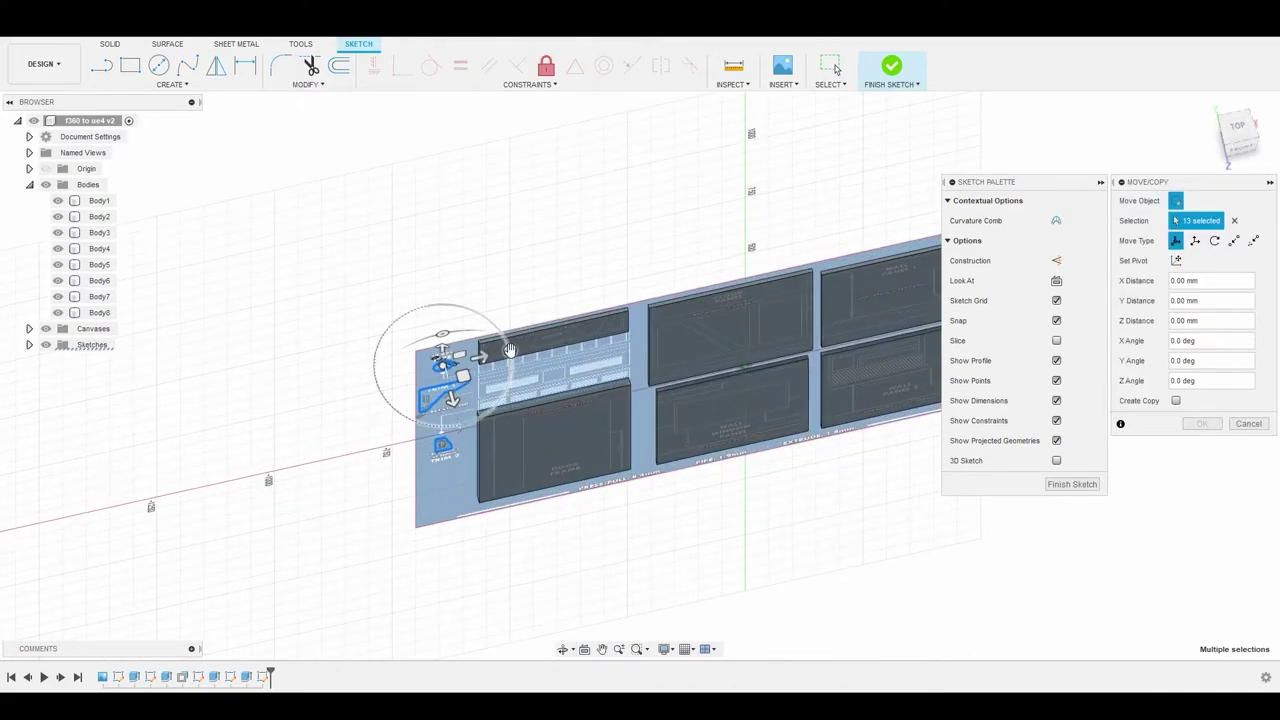
# Rotate the curves -90° about Y and check the result from the Left view.
pyautogui.click(509, 350)
pyautogui.moveTo(509, 350)
pyautogui.mouseDown()
pyautogui.moveTo(508, 385)
pyautogui.moveTo(461, 430)
pyautogui.mouseUp()
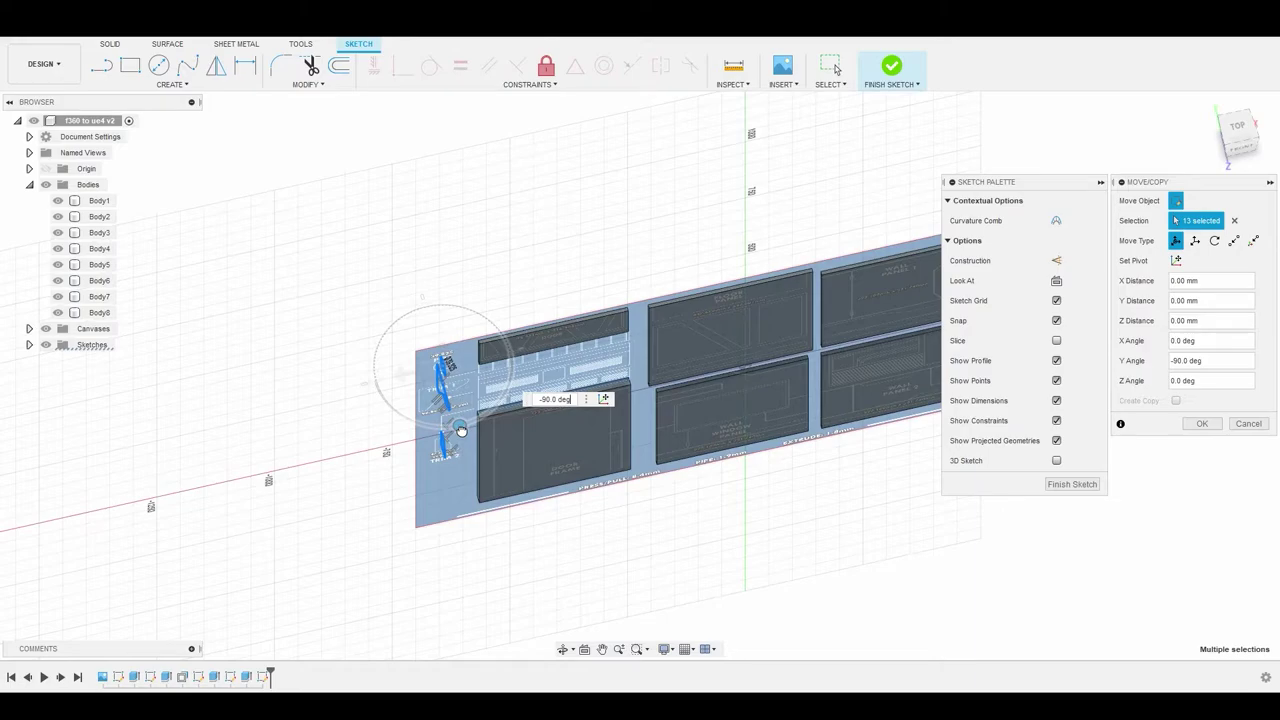
pyautogui.keyDown('shift'); pyautogui.moveTo(461, 430); pyautogui.dragTo(520, 445, button='middle'); pyautogui.keyUp('shift')
pyautogui.click(1235, 141)
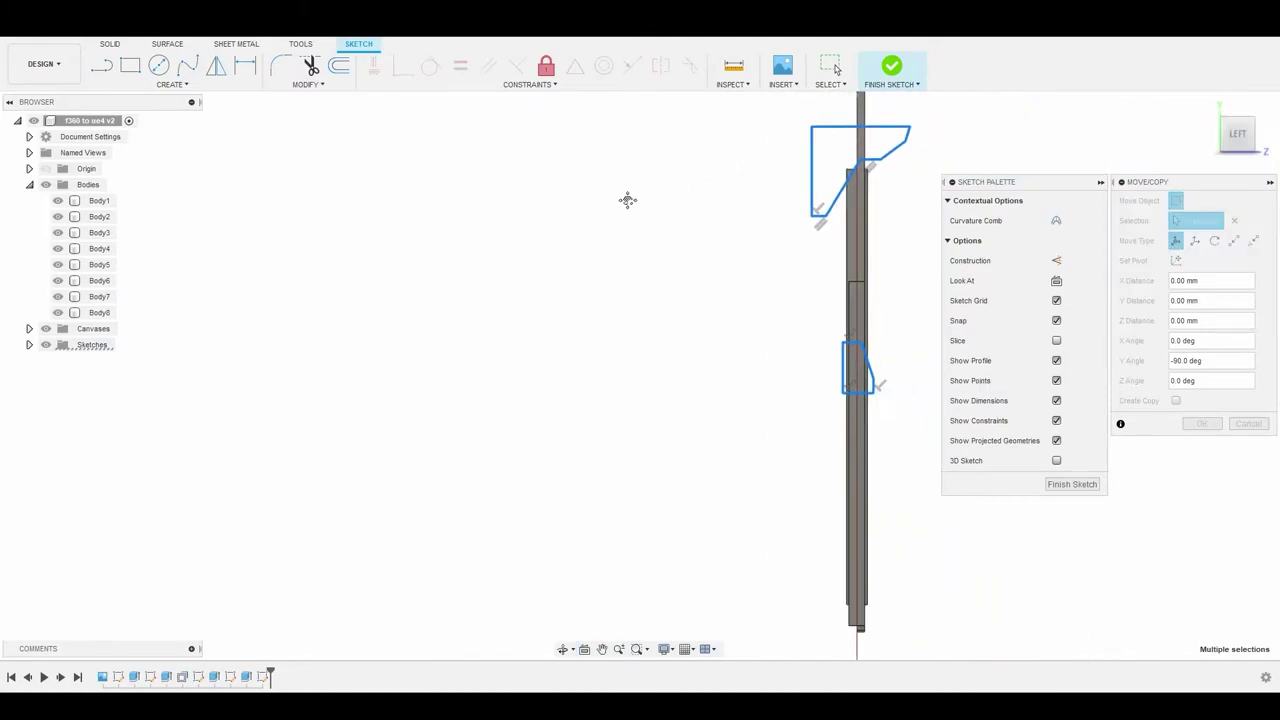
pyautogui.moveTo(611, 203); pyautogui.dragTo(383, 240, button='middle')
pyautogui.moveTo(651, 199)
pyautogui.mouseDown(button='middle')
pyautogui.moveTo(489, 292)
pyautogui.moveTo(468, 289)
pyautogui.mouseUp(button='middle')
pyautogui.moveTo(597, 194)
pyautogui.keyDown('shift'); pyautogui.mouseDown(button='middle')
pyautogui.moveTo(495, 210)
pyautogui.moveTo(386, 200)
pyautogui.moveTo(651, 251)
pyautogui.moveTo(449, 203)
pyautogui.mouseUp(button='middle'); pyautogui.keyUp('shift')
pyautogui.rightClick(421, 212)
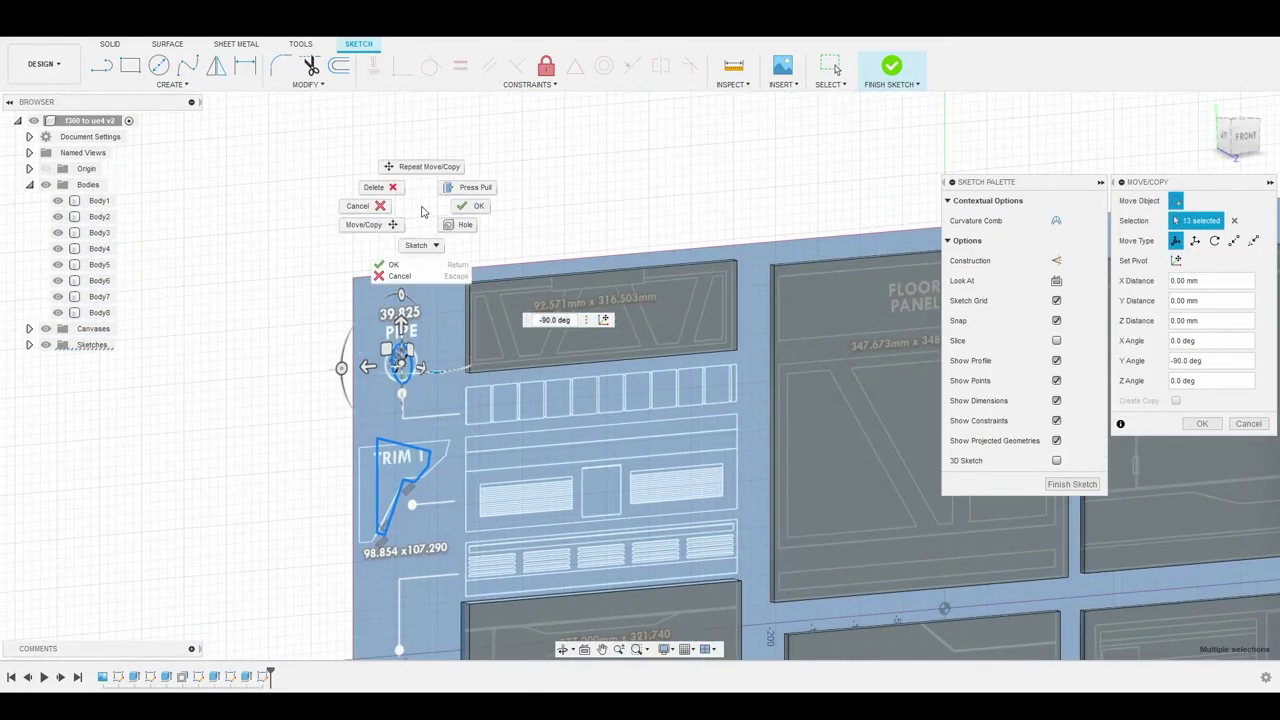
# Confirm the rotation, then select the pipe, TRIM 1 and TRIM 2 profiles.
pyautogui.click(463, 209)
pyautogui.scroll(5, 418, 341)
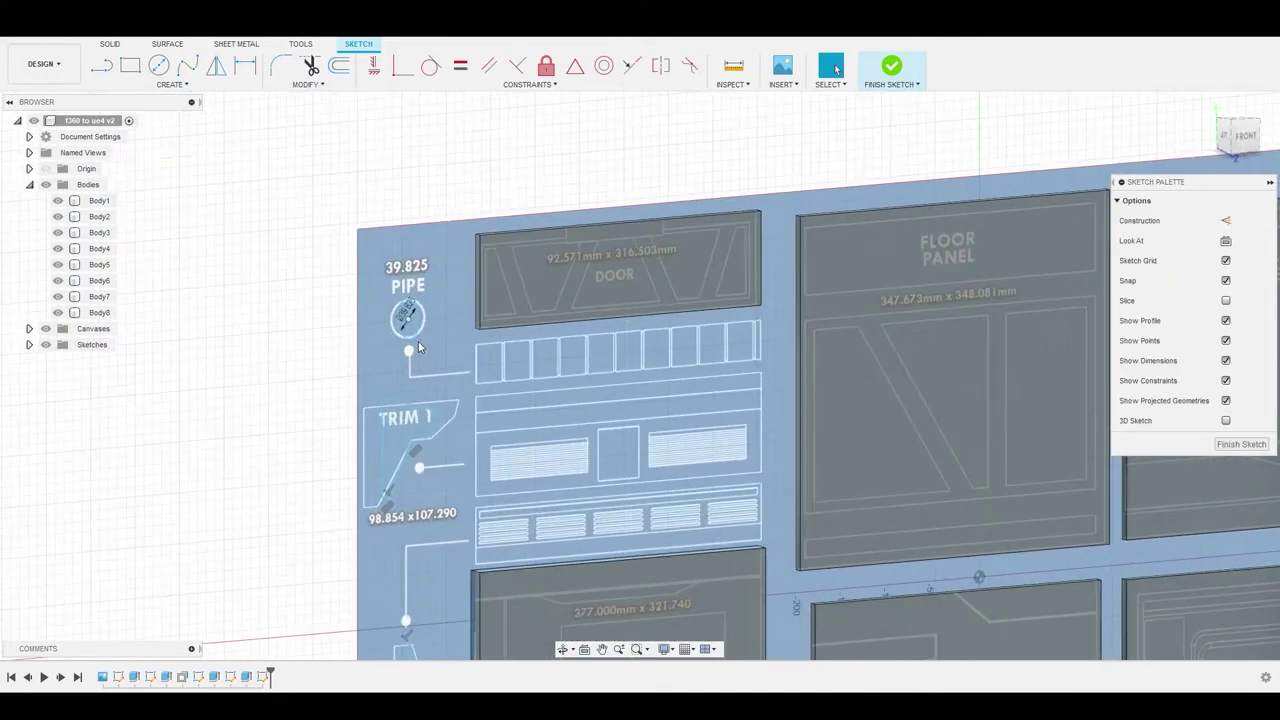
pyautogui.click(407, 337)
pyautogui.scroll(-3, 407, 337)
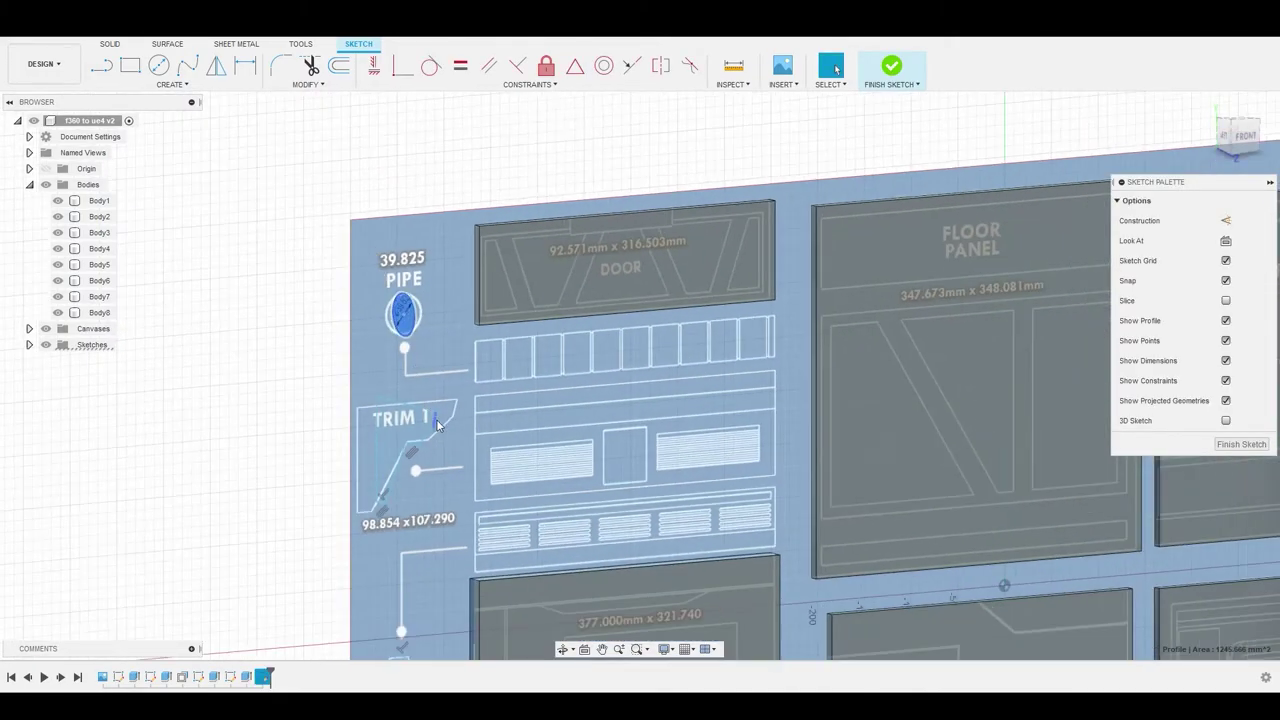
pyautogui.keyDown('shift'); pyautogui.moveTo(407, 345); pyautogui.dragTo(378, 316, button='middle'); pyautogui.keyUp('shift')
pyautogui.keyDown('shift'); pyautogui.click(378, 316); pyautogui.keyUp('shift')
pyautogui.keyDown('shift'); pyautogui.click(388, 521); pyautogui.keyUp('shift')
pyautogui.keyDown('shift'); pyautogui.moveTo(392, 434); pyautogui.dragTo(412, 392, button='middle'); pyautogui.keyUp('shift')
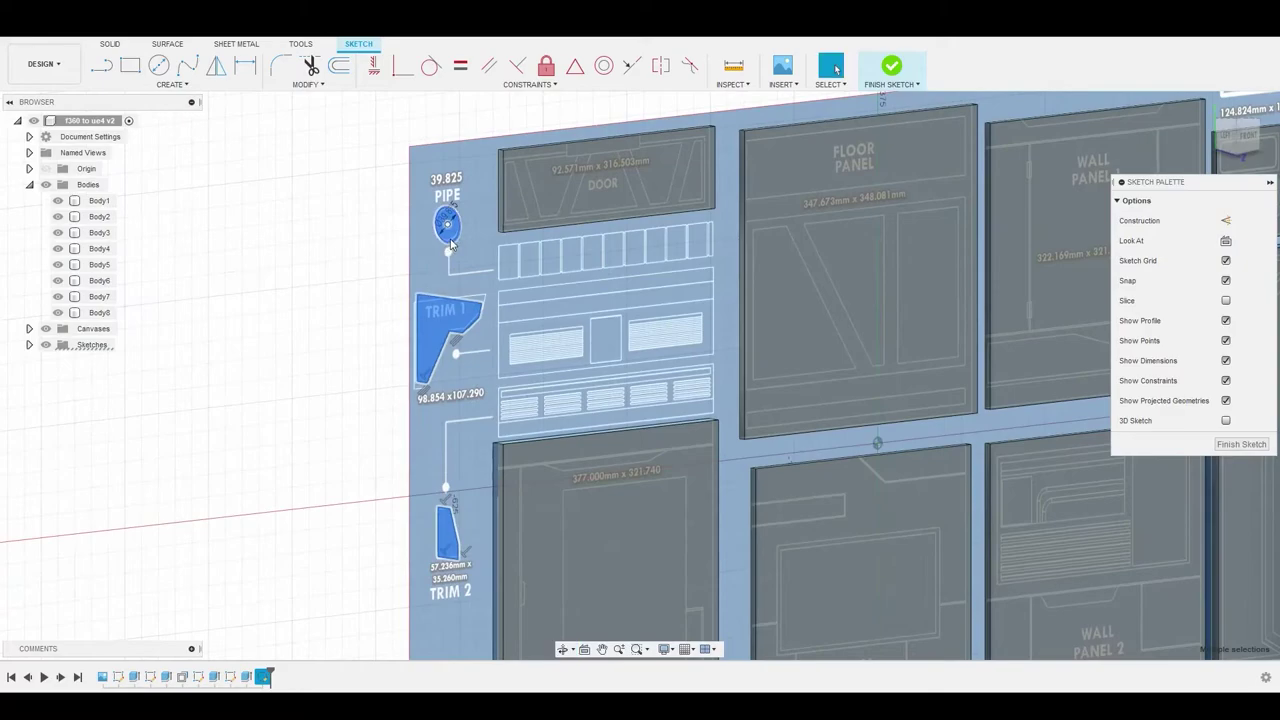
# Extrude the three profiles -423.186 mm across the blueprint as a New Body.
pyautogui.rightClick(432, 315)
pyautogui.click(478, 296)
pyautogui.keyDown('shift'); pyautogui.moveTo(481, 298); pyautogui.dragTo(490, 278, button='middle'); pyautogui.keyUp('shift')
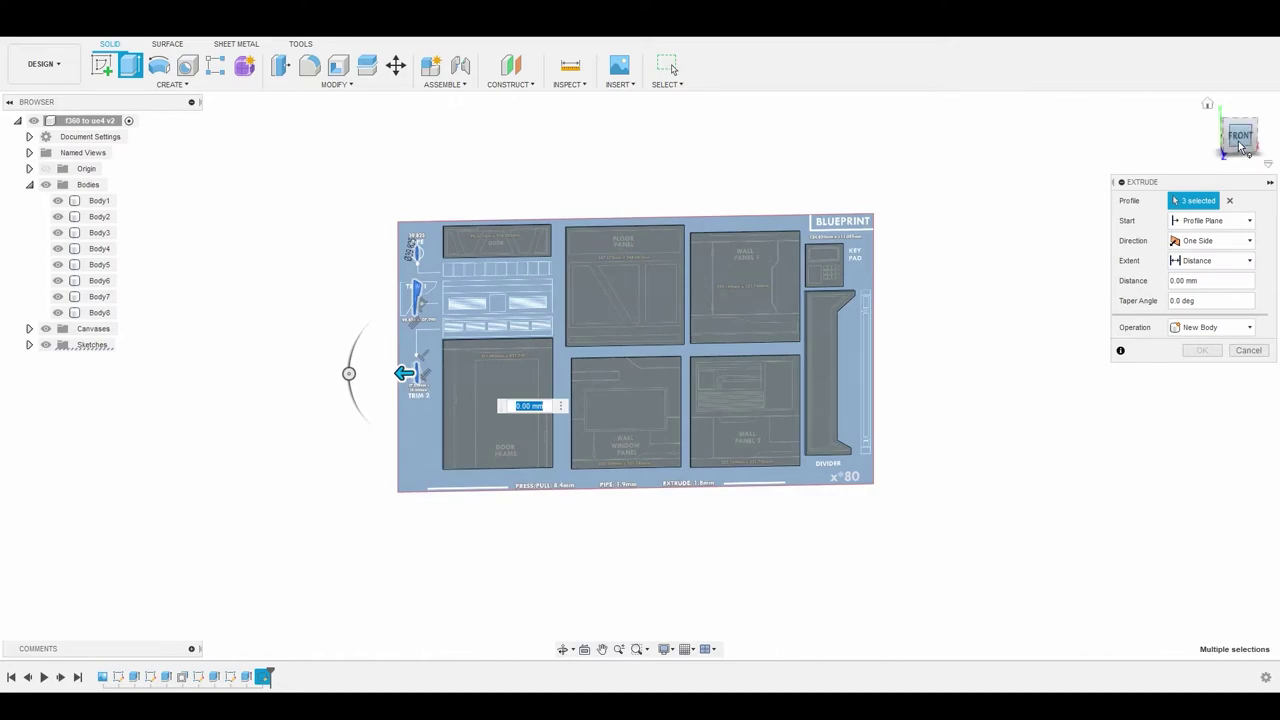
pyautogui.scroll(5, 472, 293)
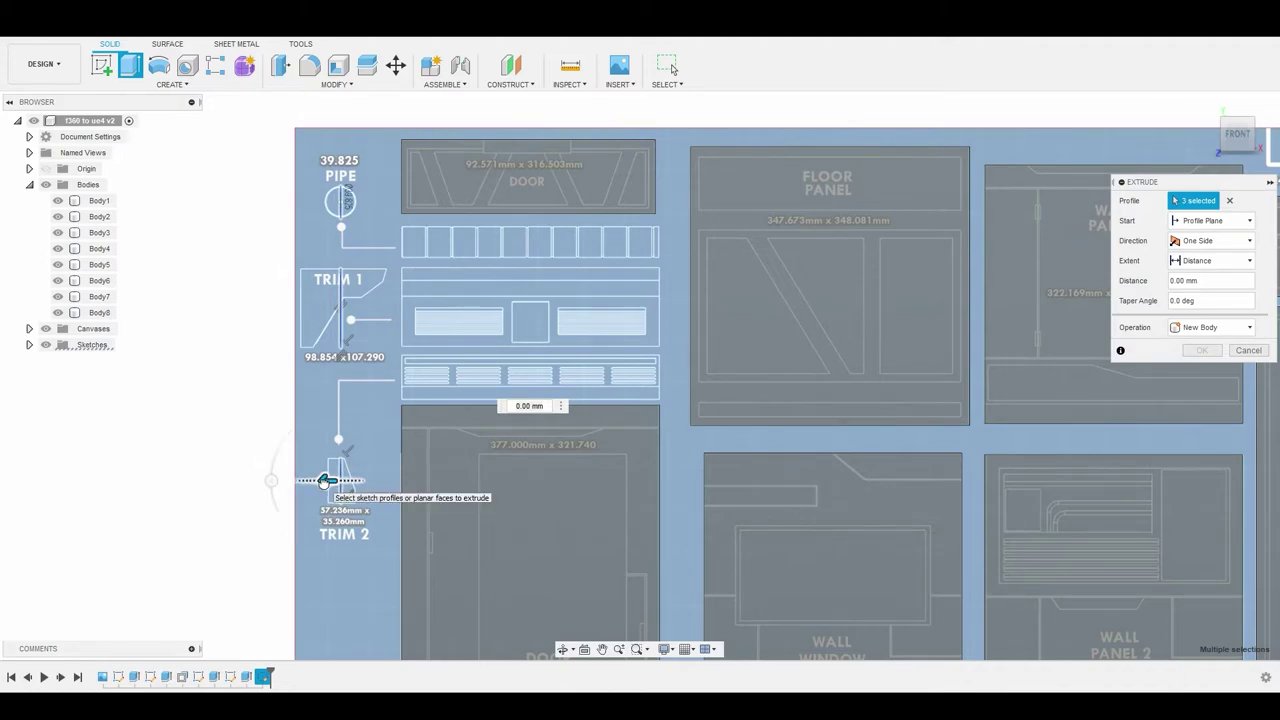
pyautogui.moveTo(323, 480); pyautogui.dragTo(662, 490)
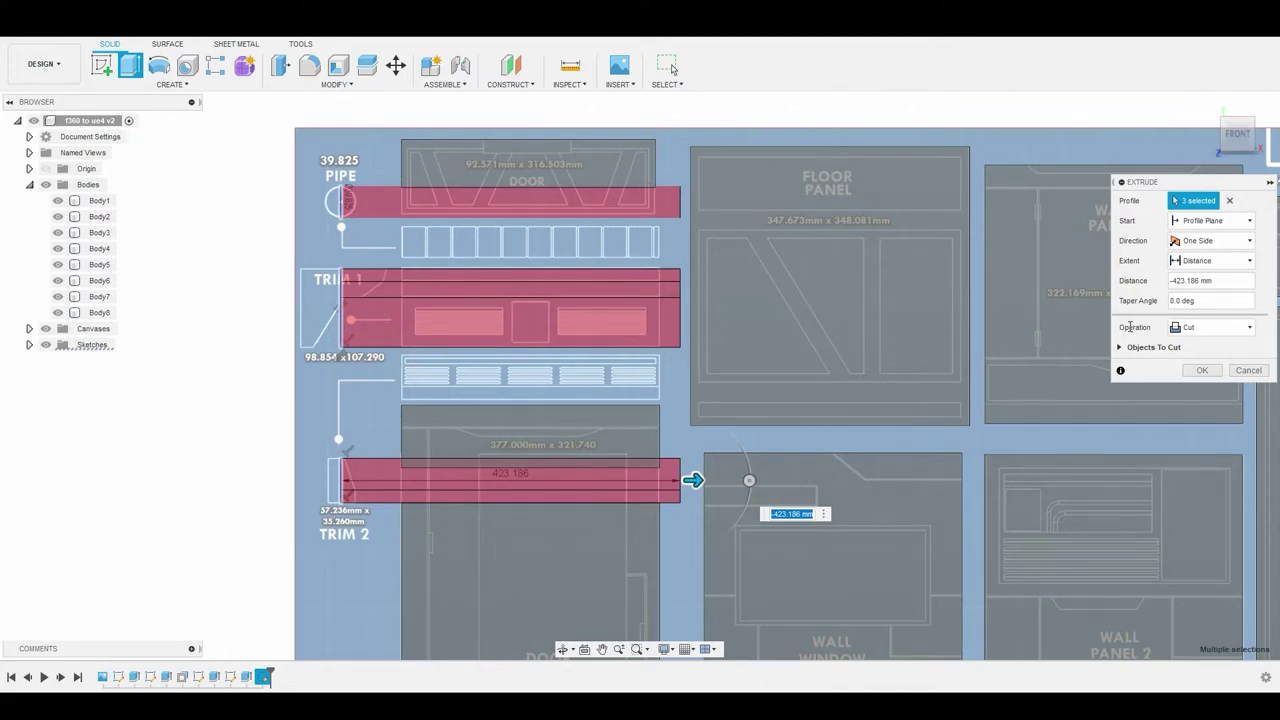
pyautogui.click(1222, 330)
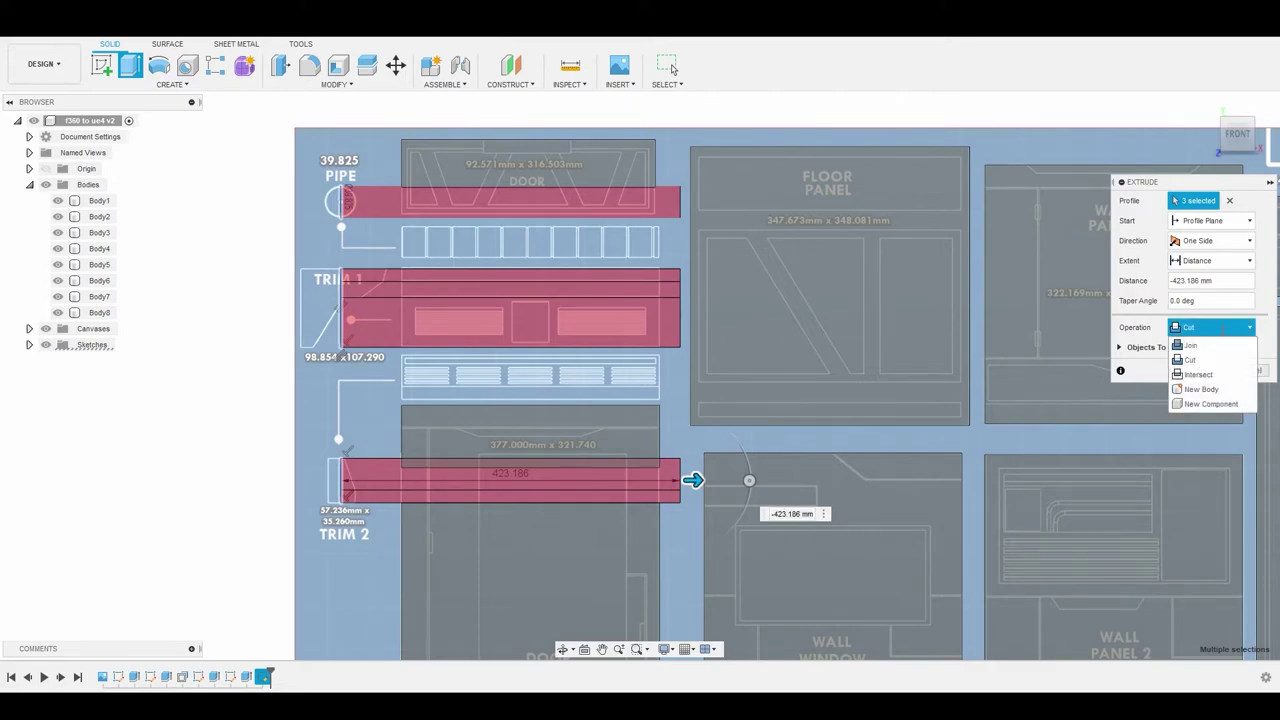
pyautogui.click(1205, 389)
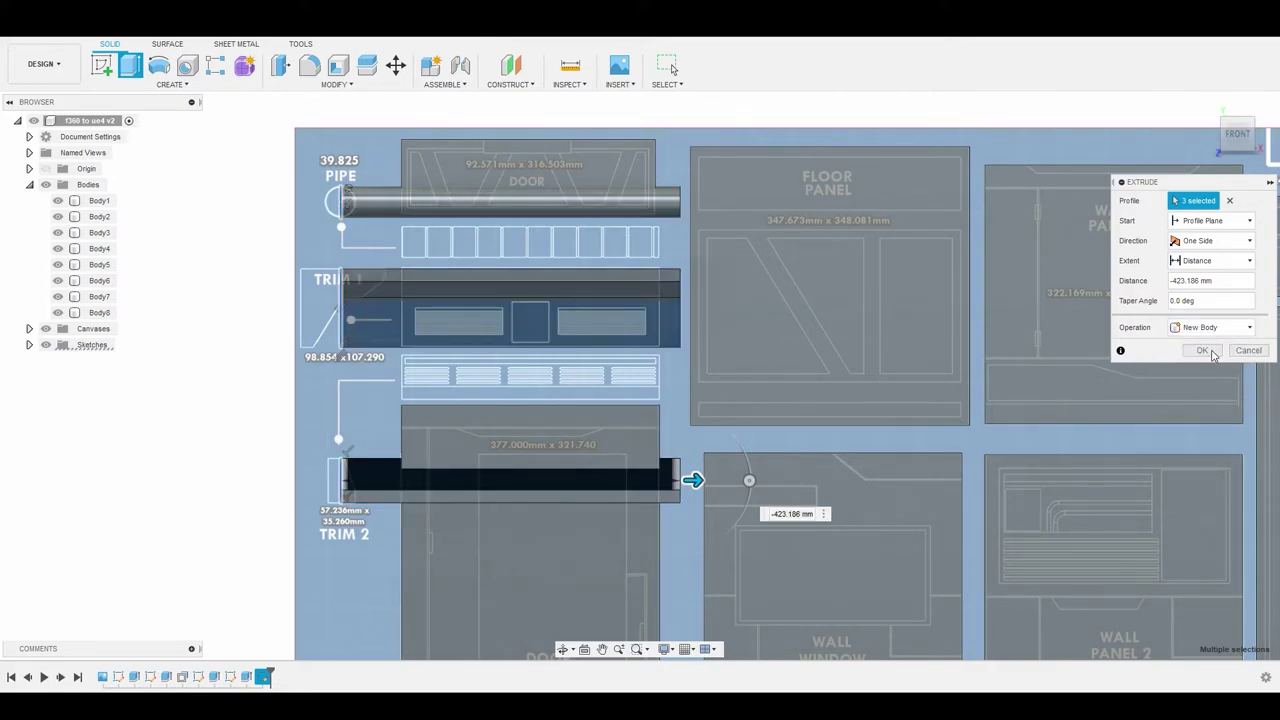
pyautogui.click(1202, 351)
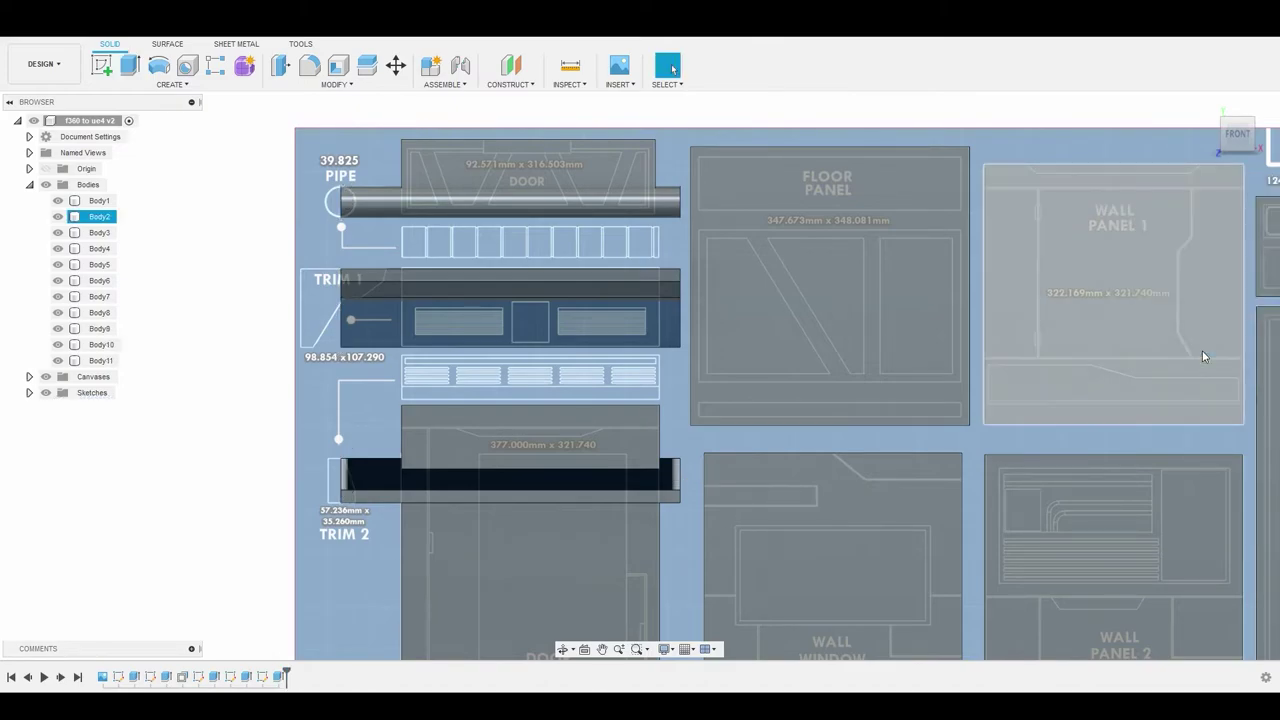
pyautogui.click(525, 325)
pyautogui.scroll(-2, 528, 330)
pyautogui.scroll(2, 527, 330)
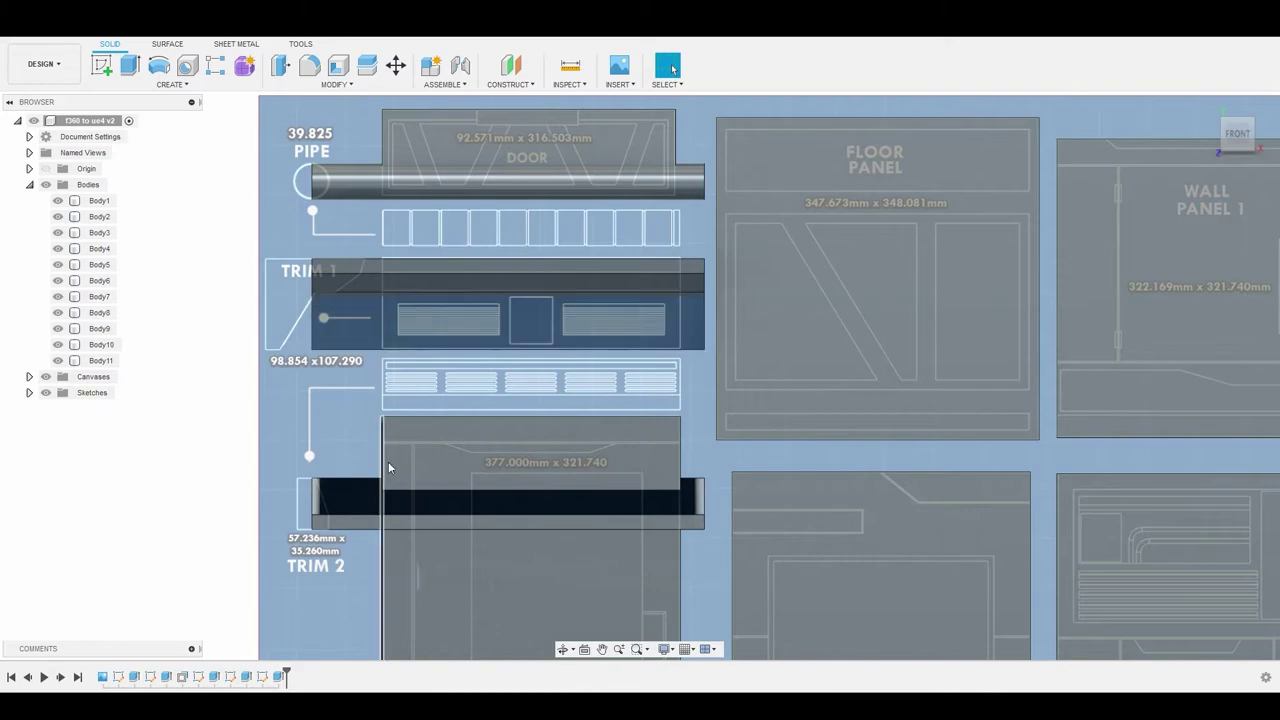
pyautogui.click(357, 502)
pyautogui.click(355, 392)
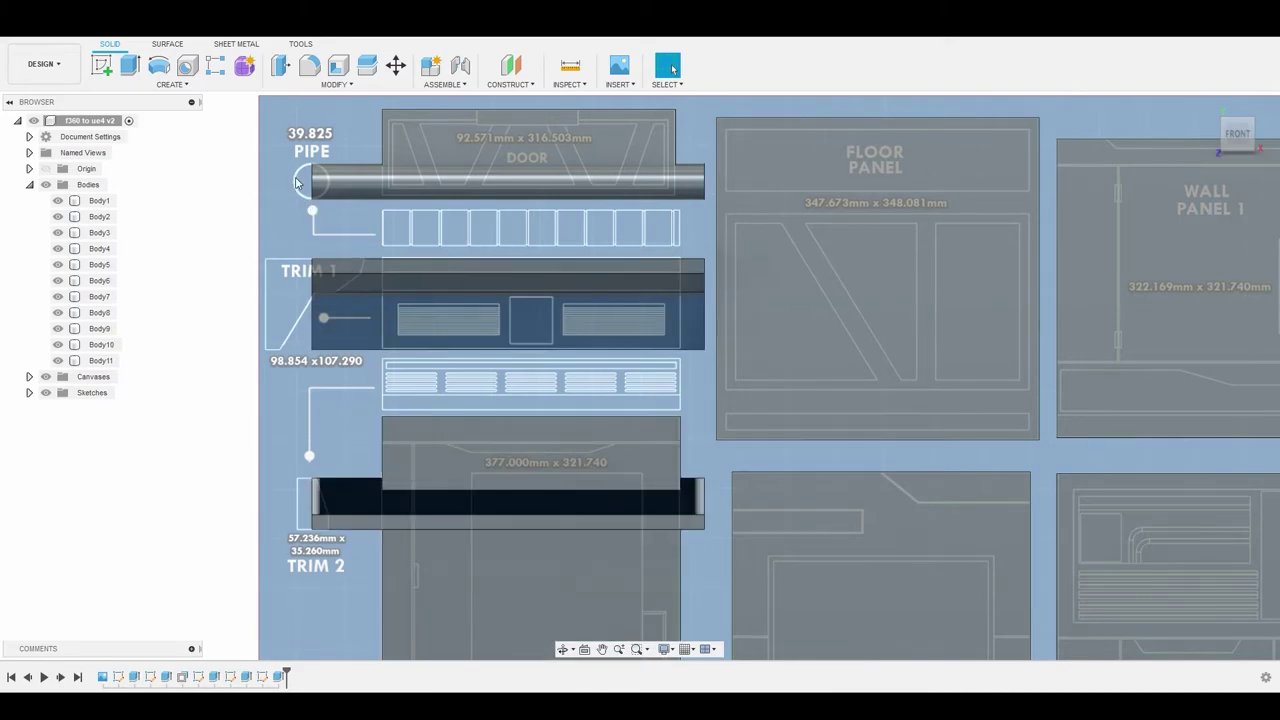
pyautogui.click(353, 513)
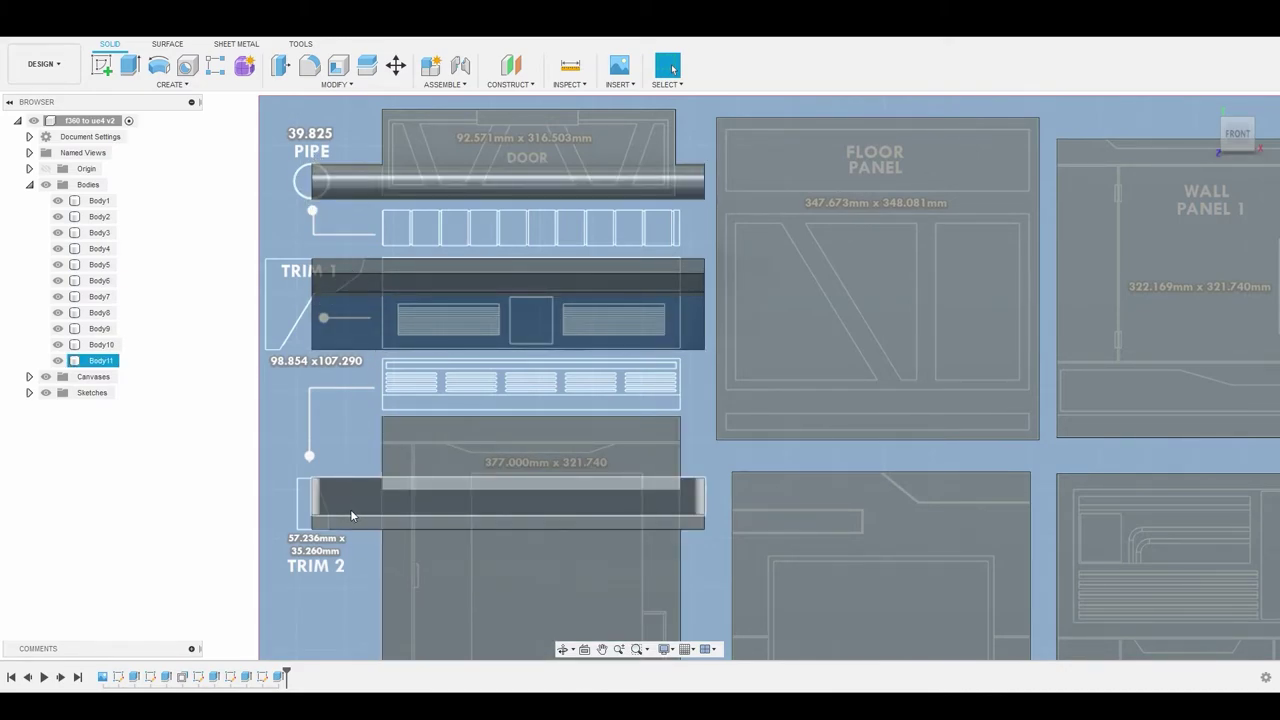
pyautogui.click(319, 375)
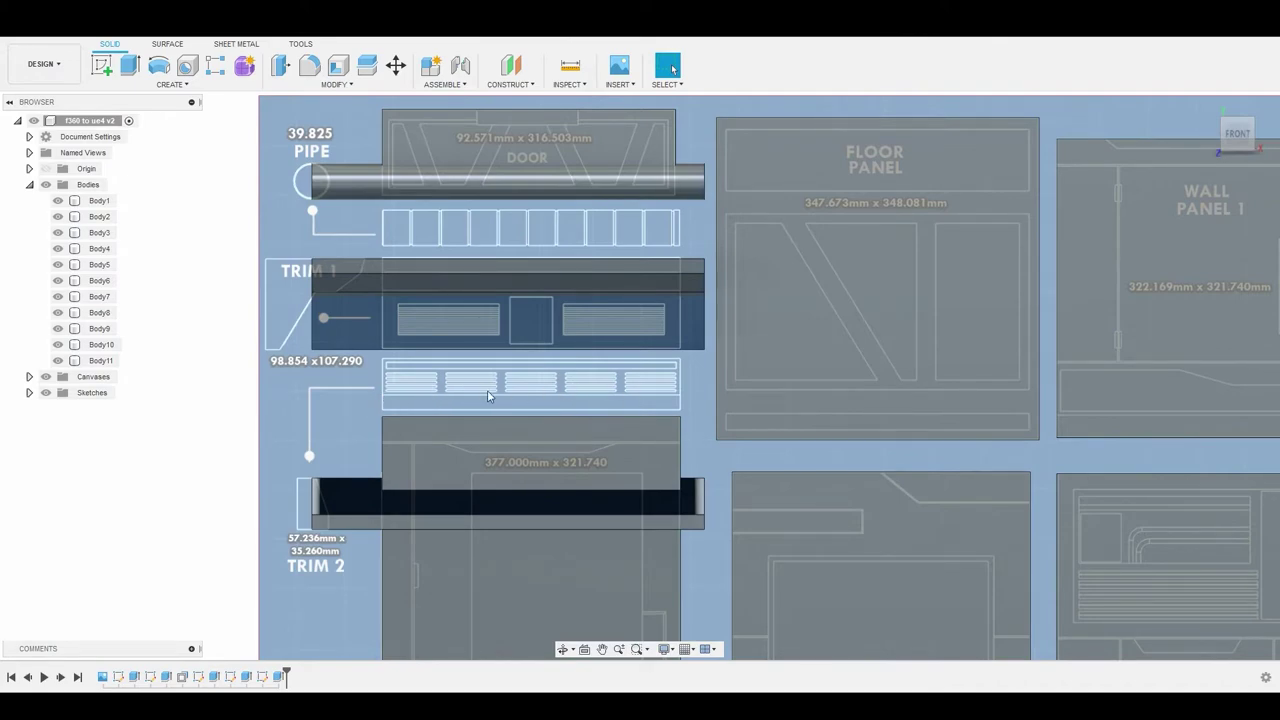
pyautogui.click(347, 496)
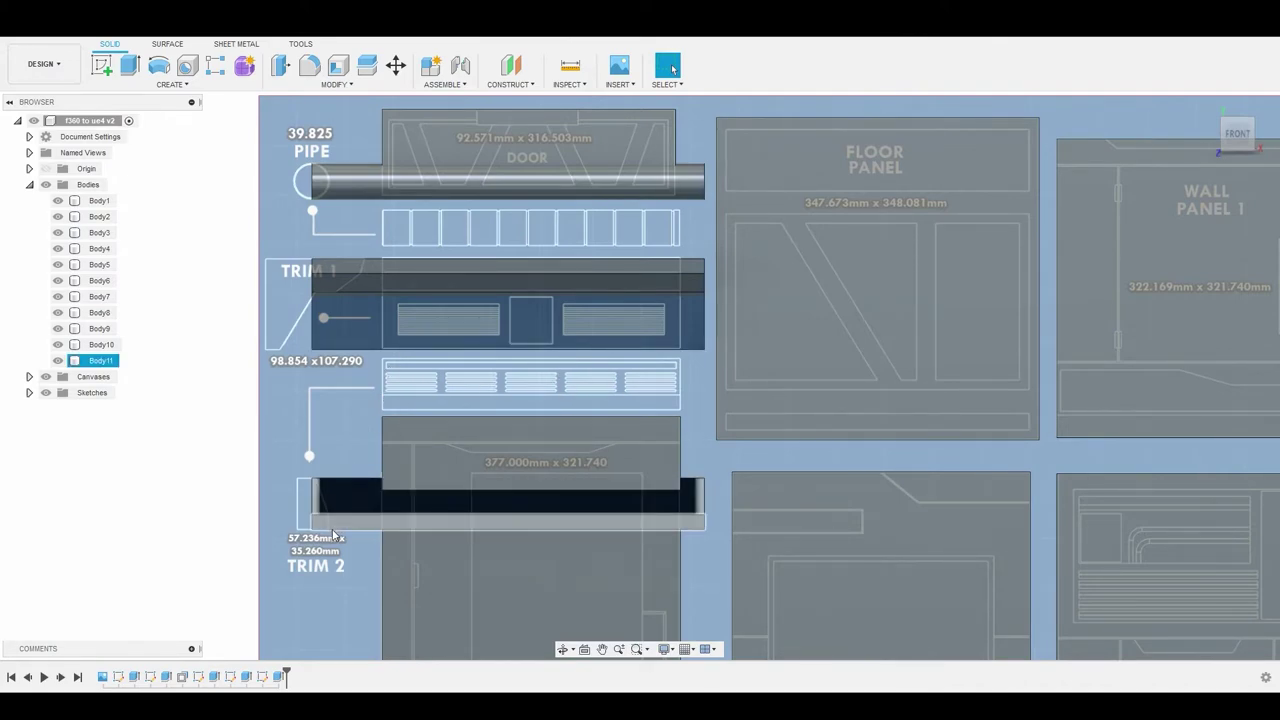
pyautogui.click(220, 401)
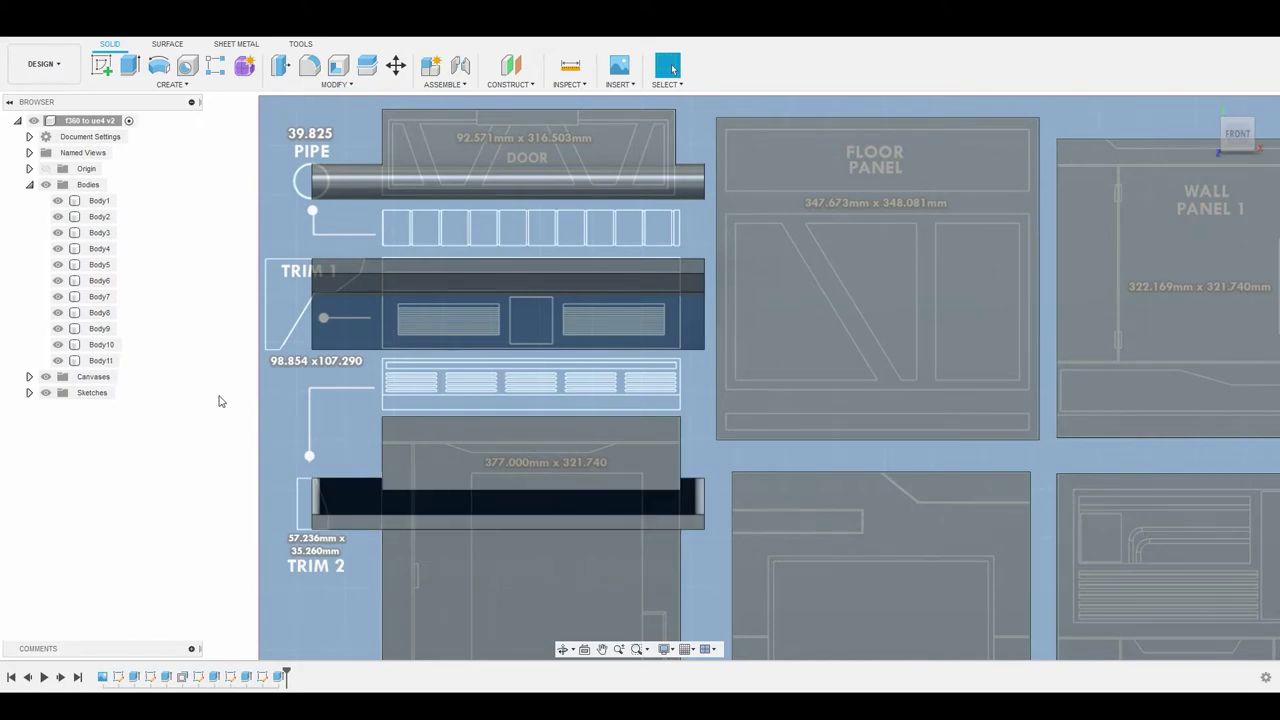
# Move the Trim 2 body (Body11) 129.381 mm along Y to sit beneath Trim 1.
pyautogui.rightClick(104, 362)
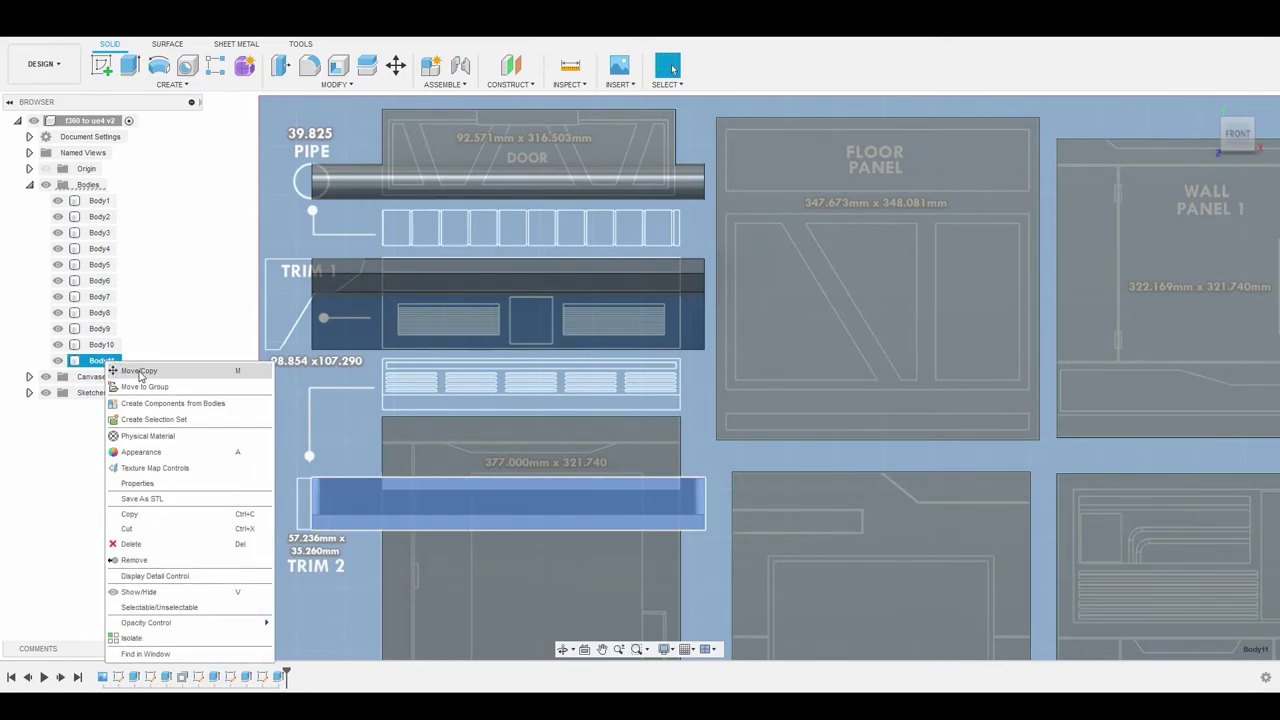
pyautogui.click(139, 370)
pyautogui.moveTo(312, 490); pyautogui.dragTo(296, 370)
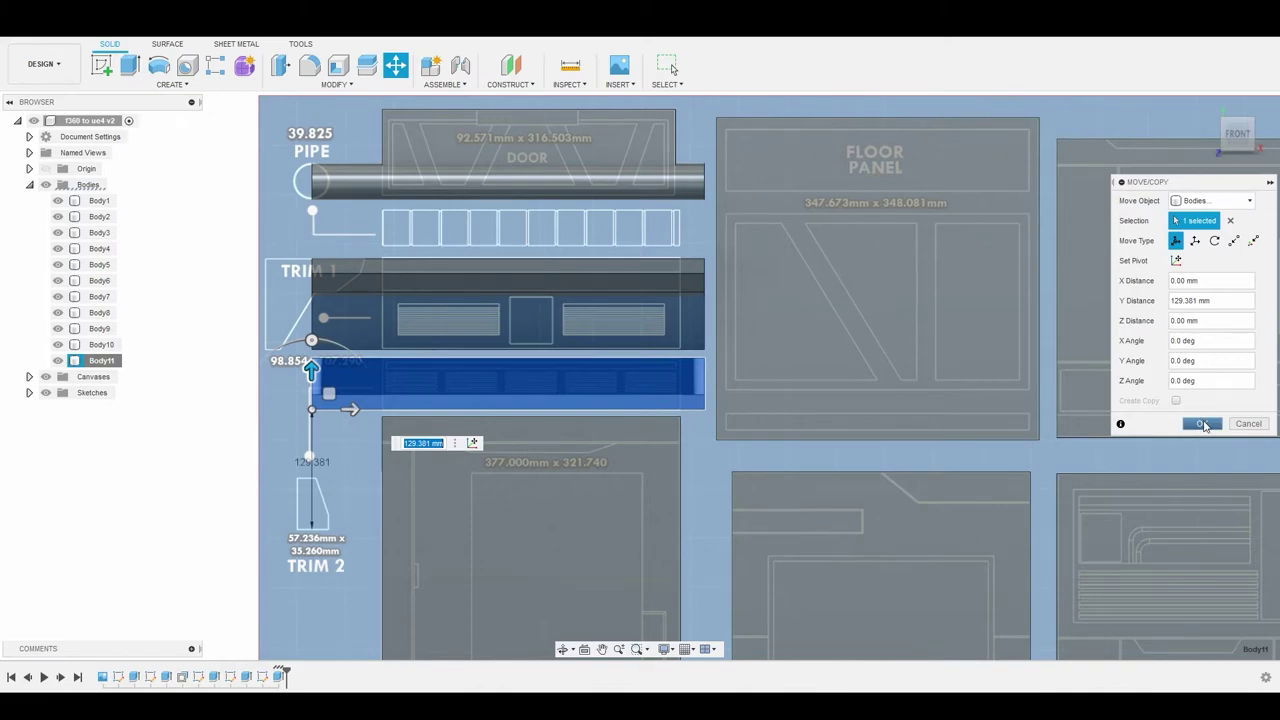
pyautogui.rightClick(369, 461)
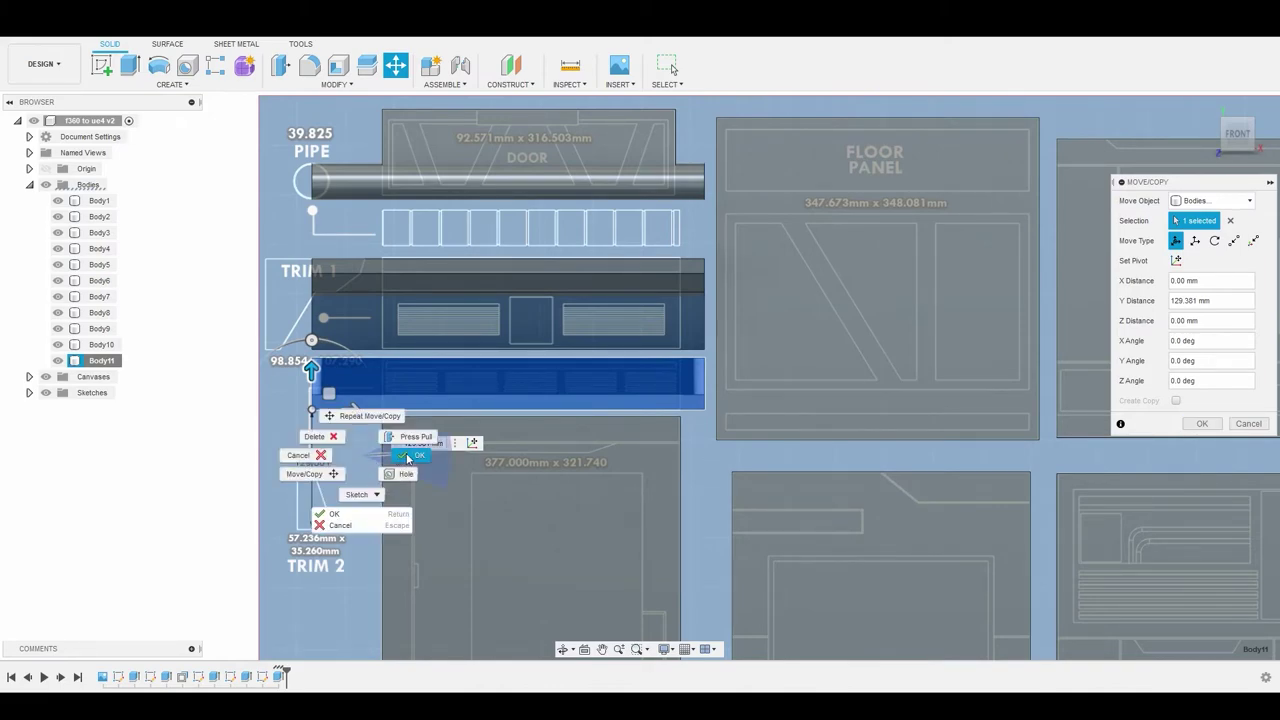
pyautogui.click(402, 448)
pyautogui.click(384, 331)
pyautogui.moveTo(384, 331); pyautogui.dragTo(283, 370, button='middle')
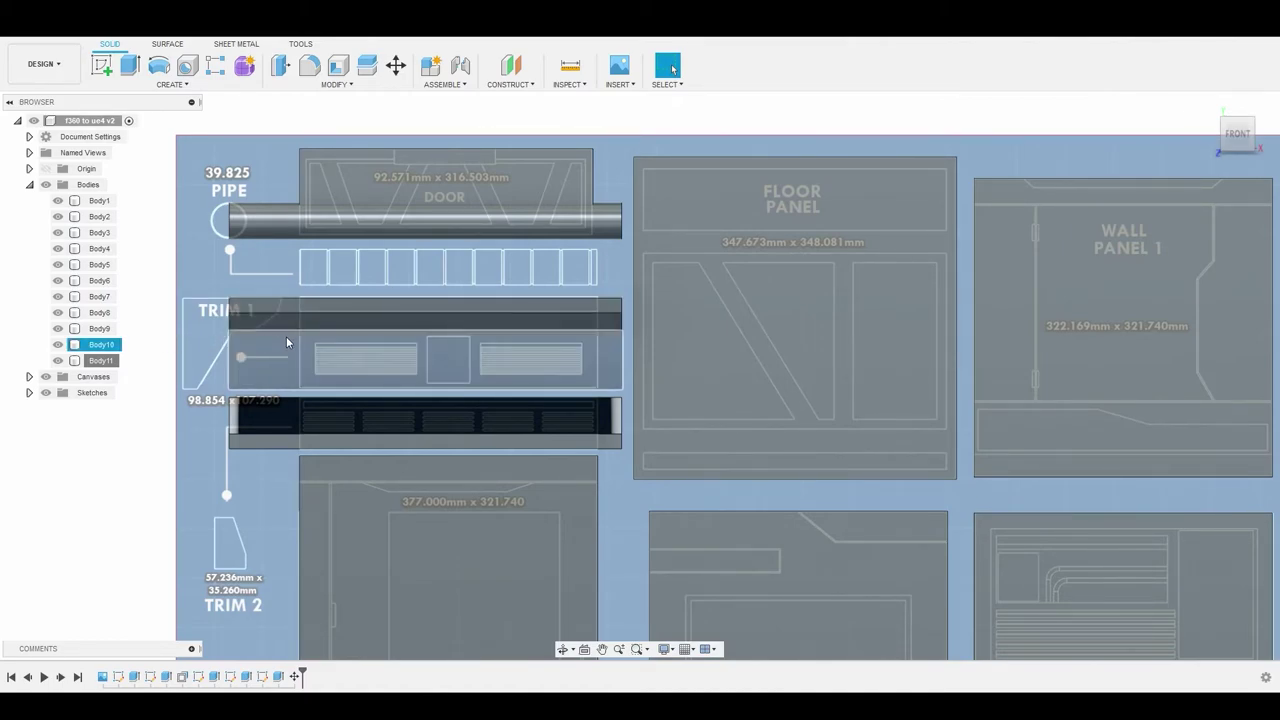
# Nudge the Trim 1 body (Body10) slightly upward with Move/Copy.
pyautogui.click(197, 349)
pyautogui.rightClick(110, 346)
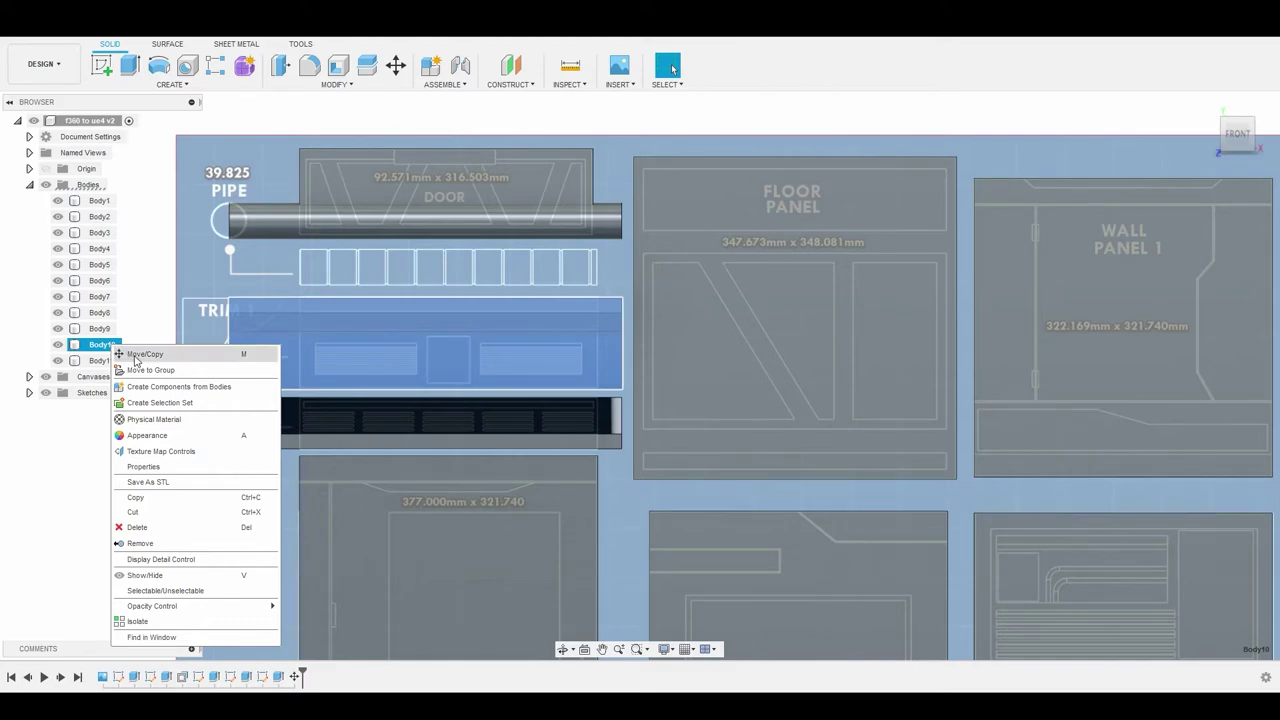
pyautogui.click(141, 355)
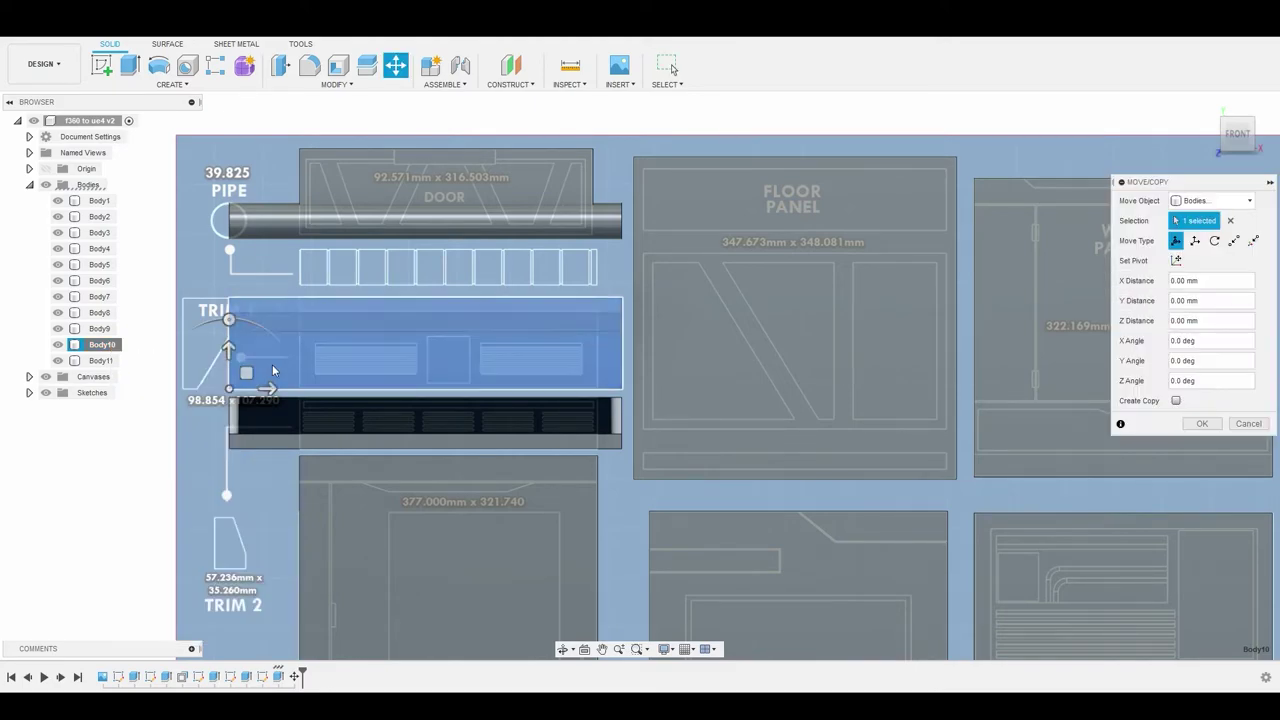
pyautogui.moveTo(228, 349); pyautogui.dragTo(228, 347)
pyautogui.click(1208, 426)
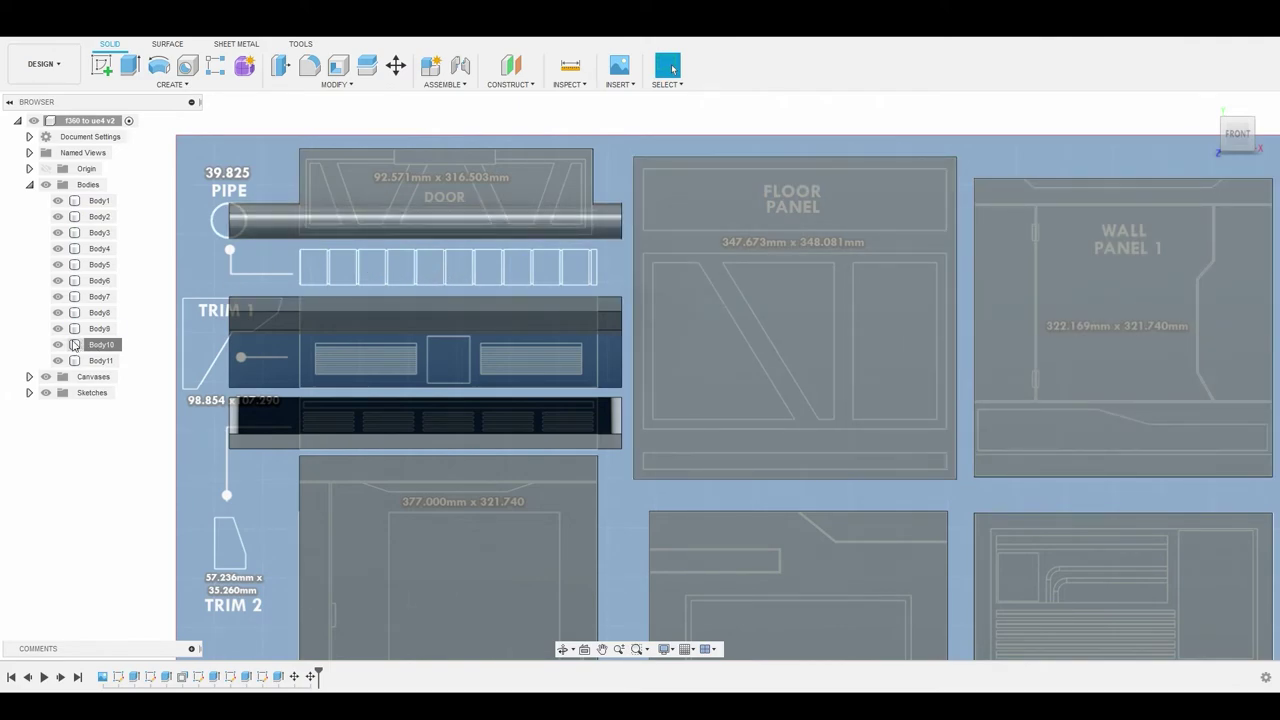
# Move the pipe body (Body9) -50.315 mm along Y onto Trim 1.
pyautogui.rightClick(97, 330)
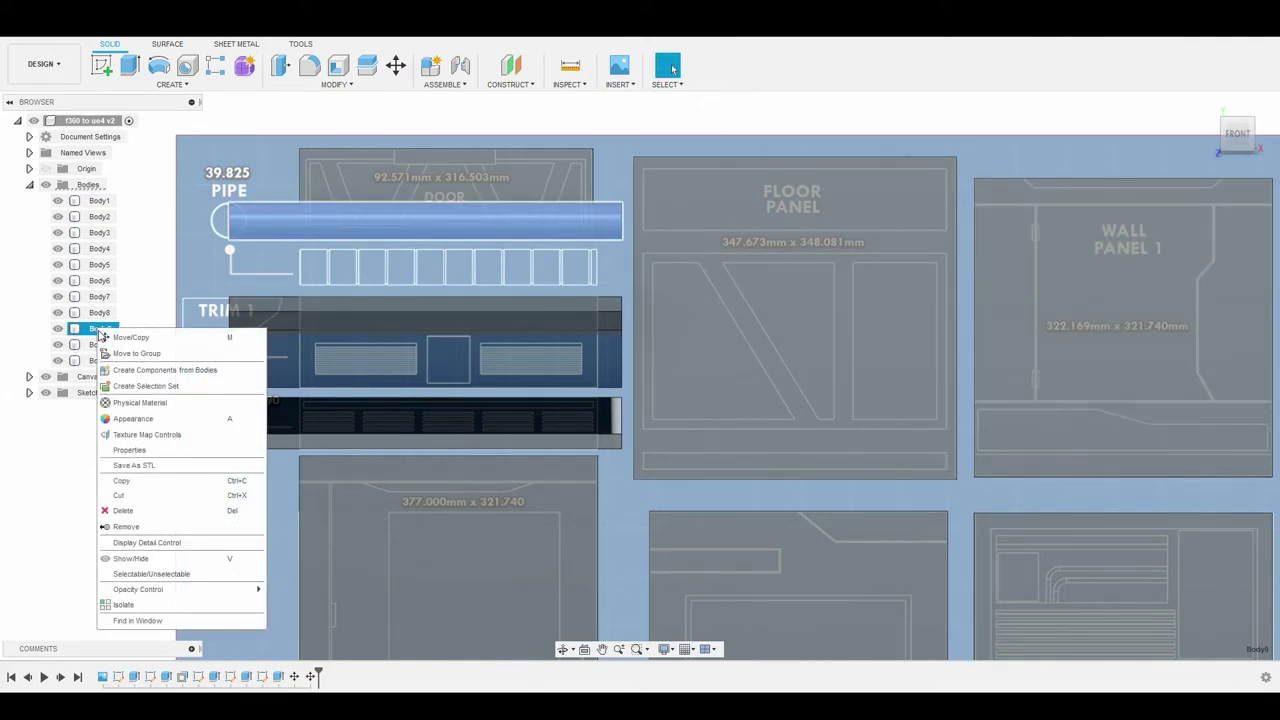
pyautogui.click(131, 338)
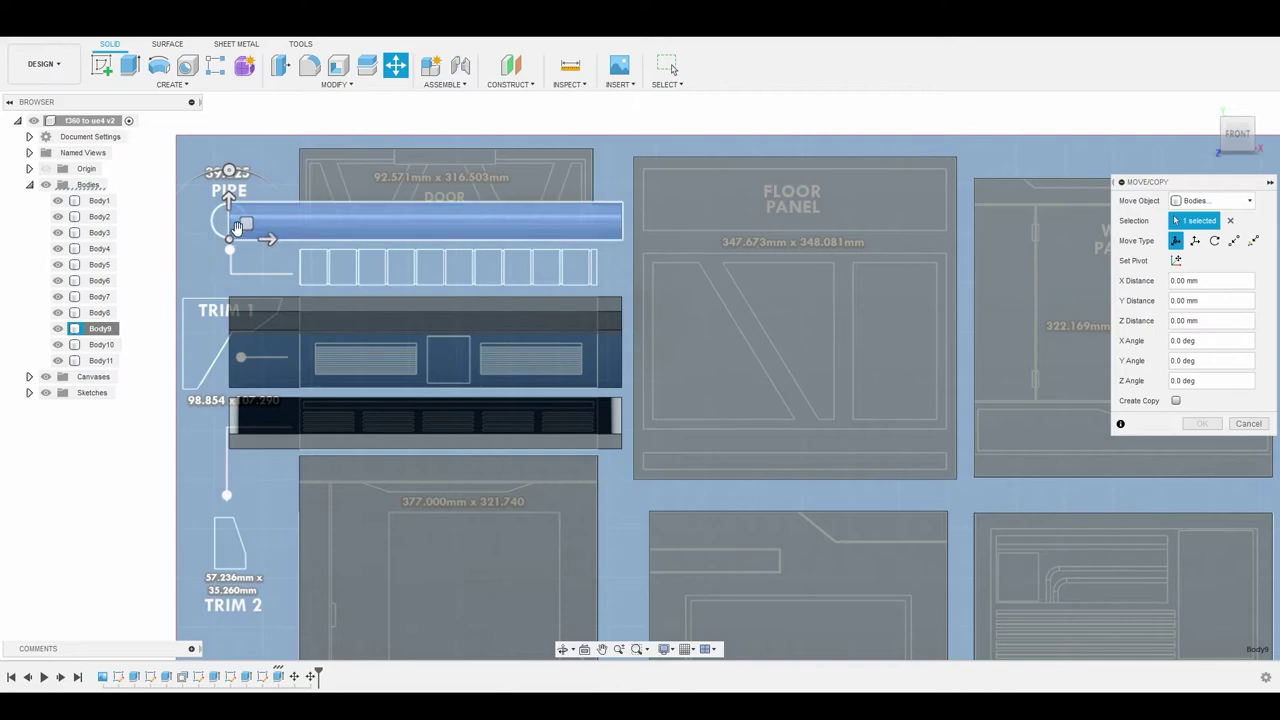
pyautogui.moveTo(228, 200); pyautogui.dragTo(230, 246)
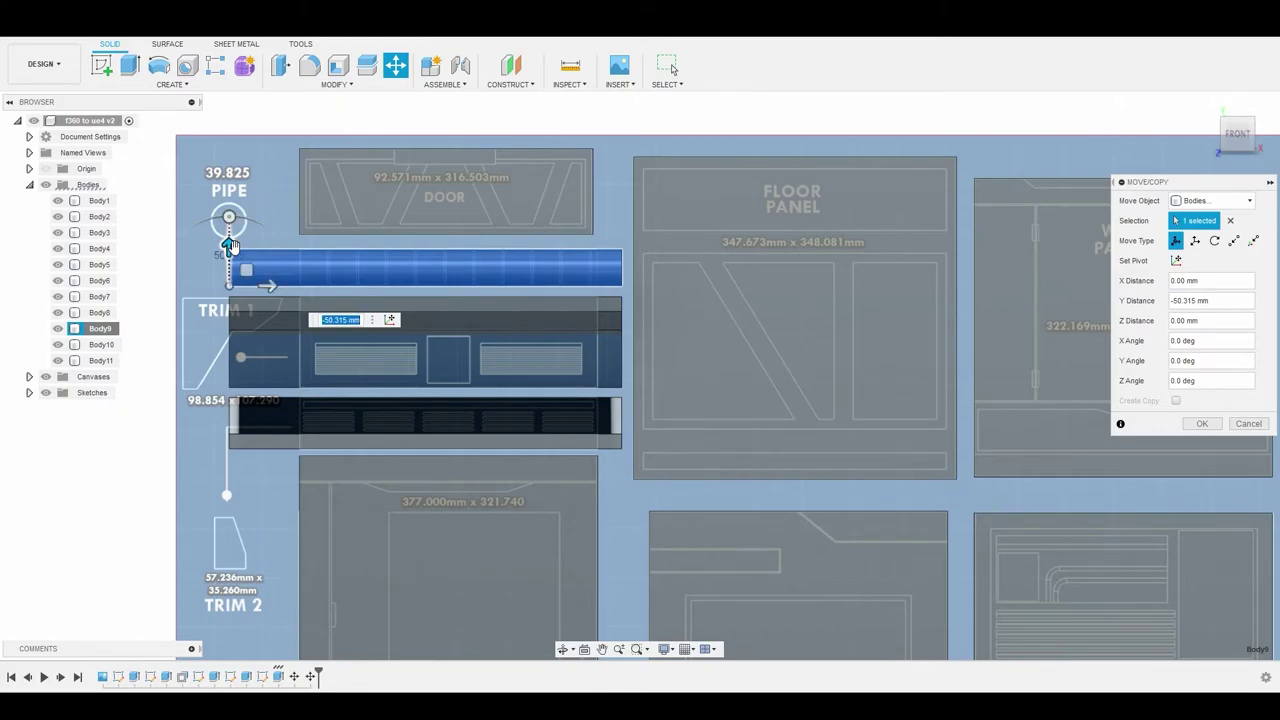
pyautogui.click(1202, 423)
pyautogui.scroll(-2, 353, 318)
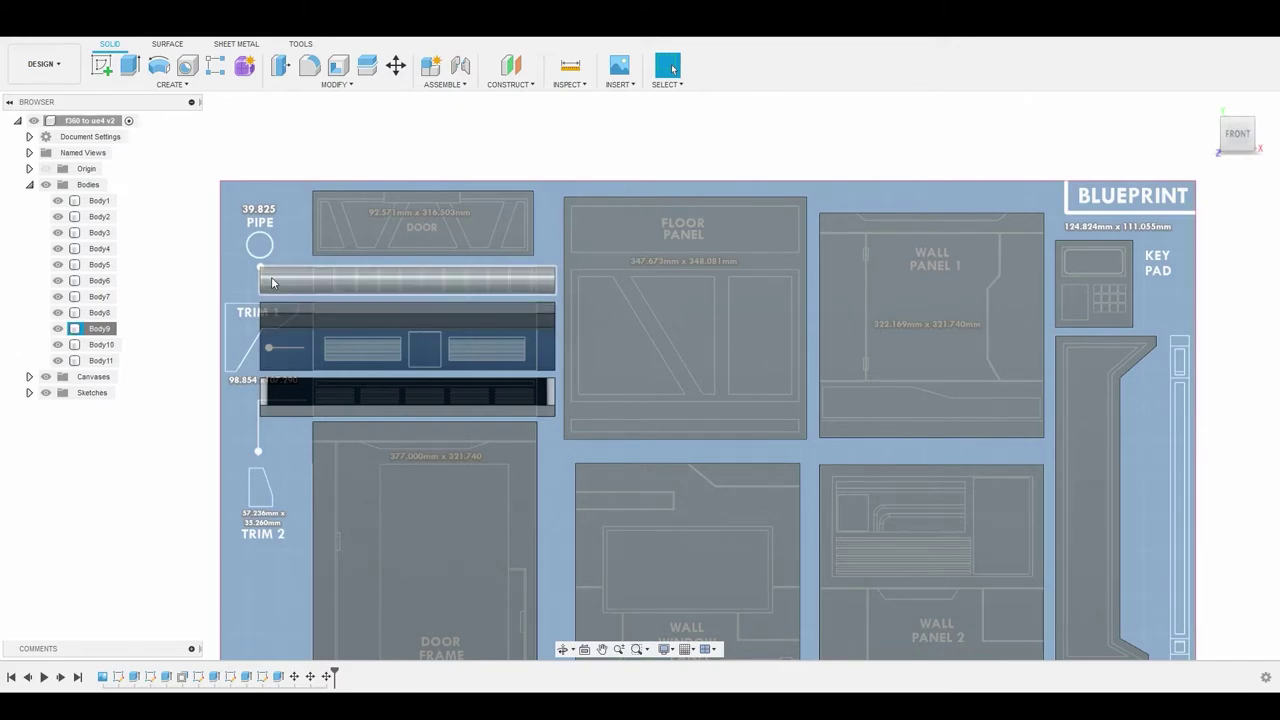
# Offset the pipe's end face, pulling it back toward the PIPE outline in front view.
pyautogui.scroll(5, 272, 283)
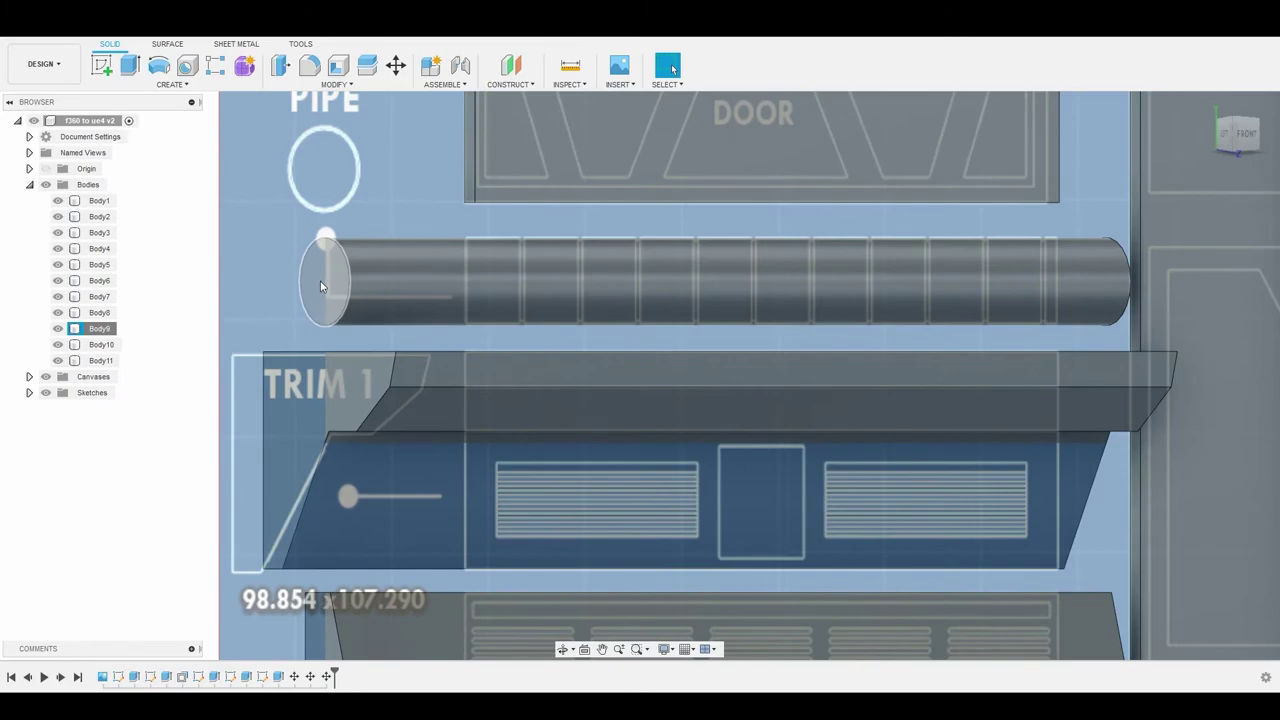
pyautogui.rightClick(320, 285)
pyautogui.click(372, 254)
pyautogui.scroll(-5, 396, 244)
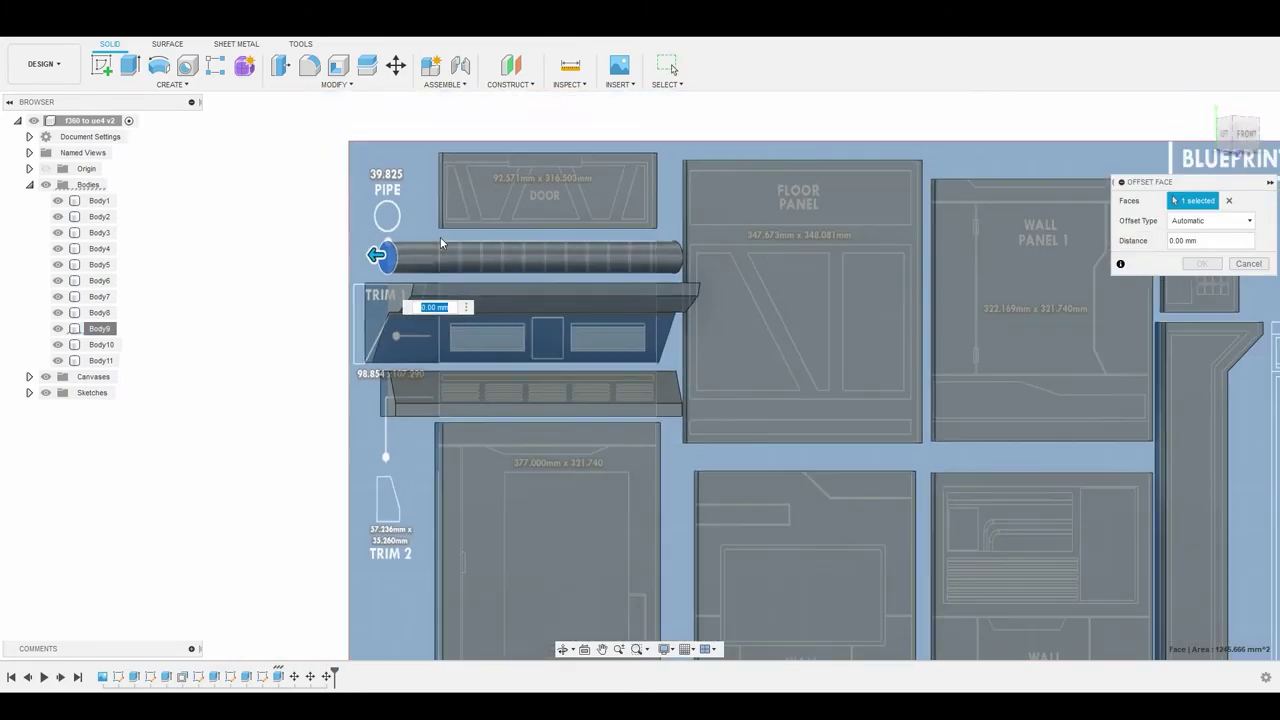
pyautogui.scroll(5, 368, 251)
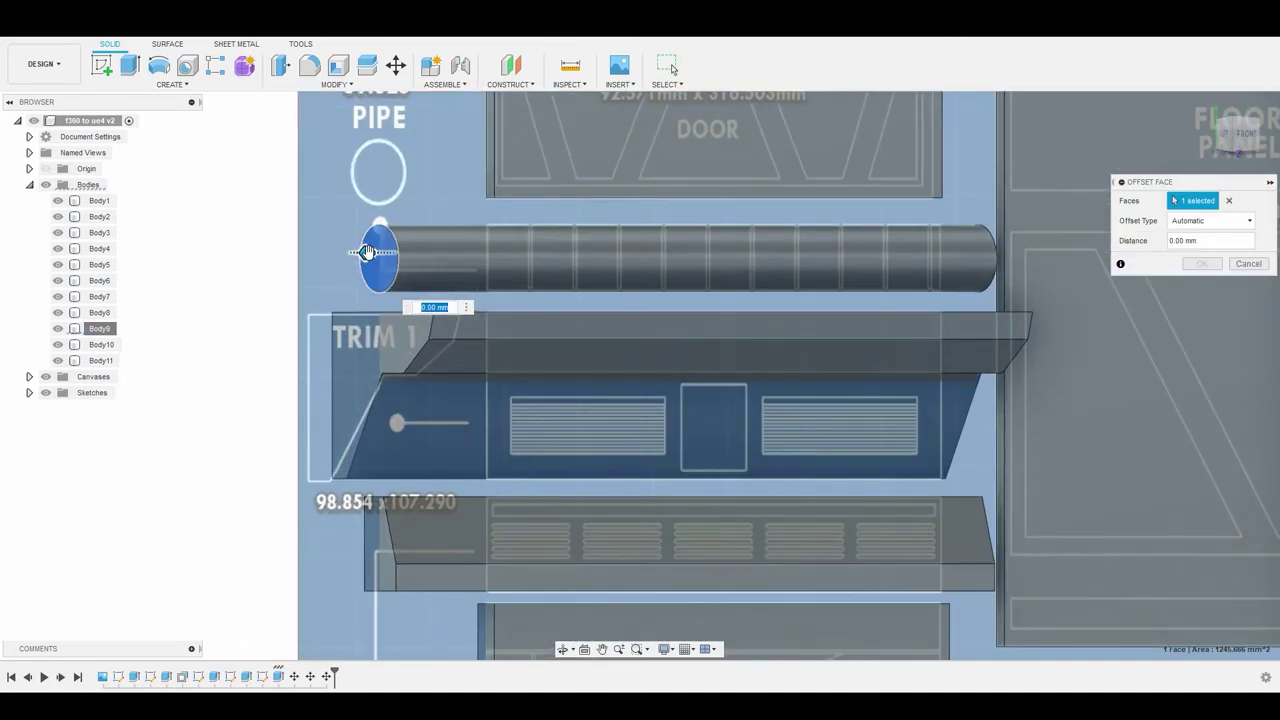
pyautogui.moveTo(366, 251); pyautogui.dragTo(497, 254)
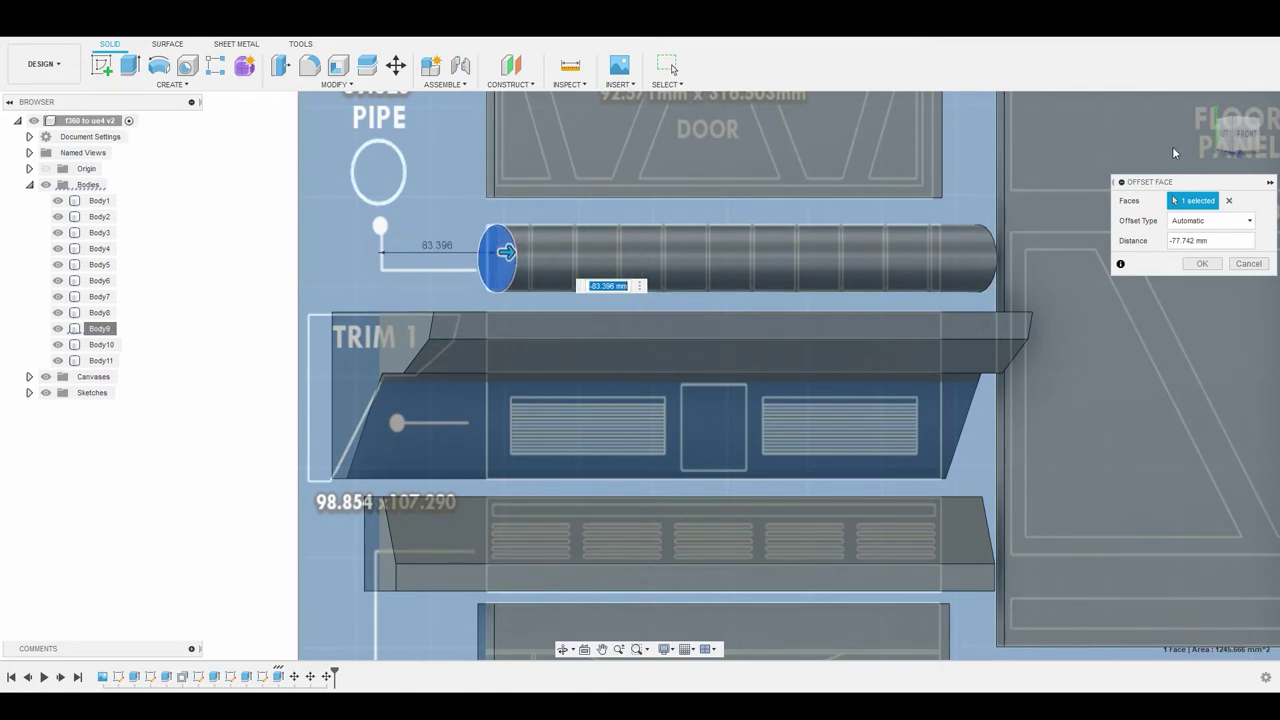
pyautogui.click(1250, 135)
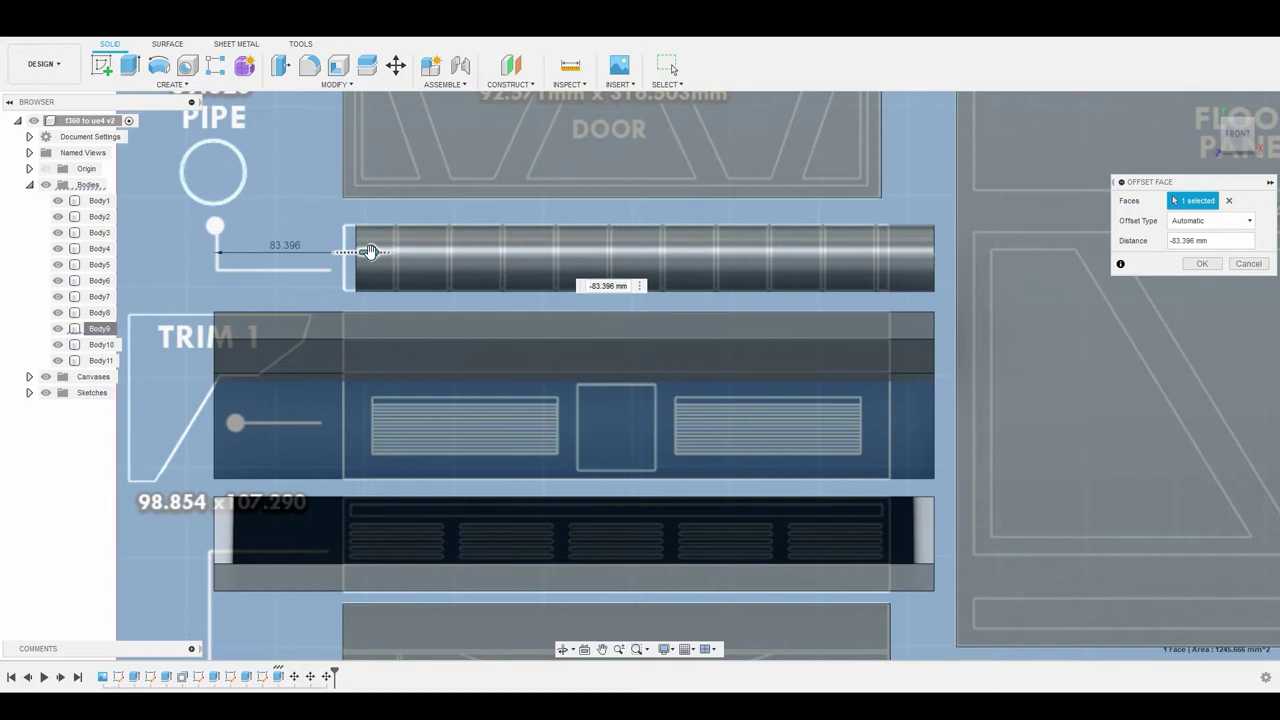
pyautogui.moveTo(370, 251); pyautogui.dragTo(357, 251)
pyautogui.rightClick(904, 180)
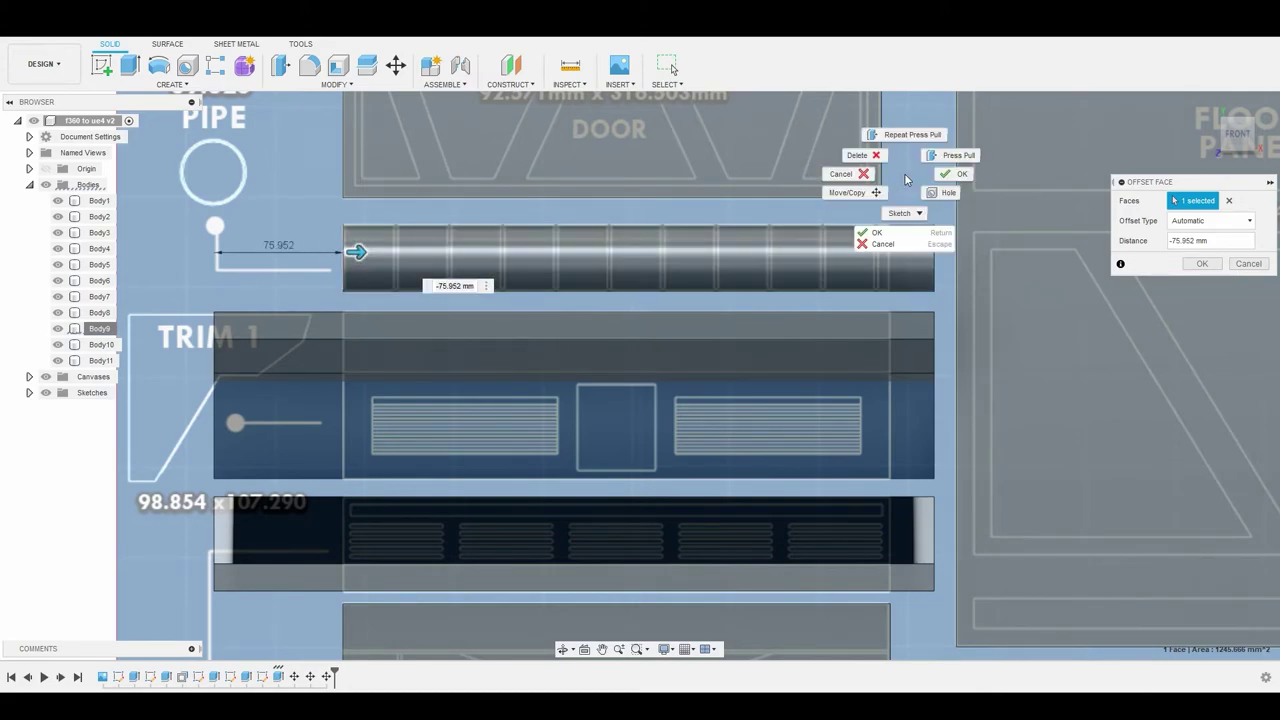
pyautogui.click(945, 172)
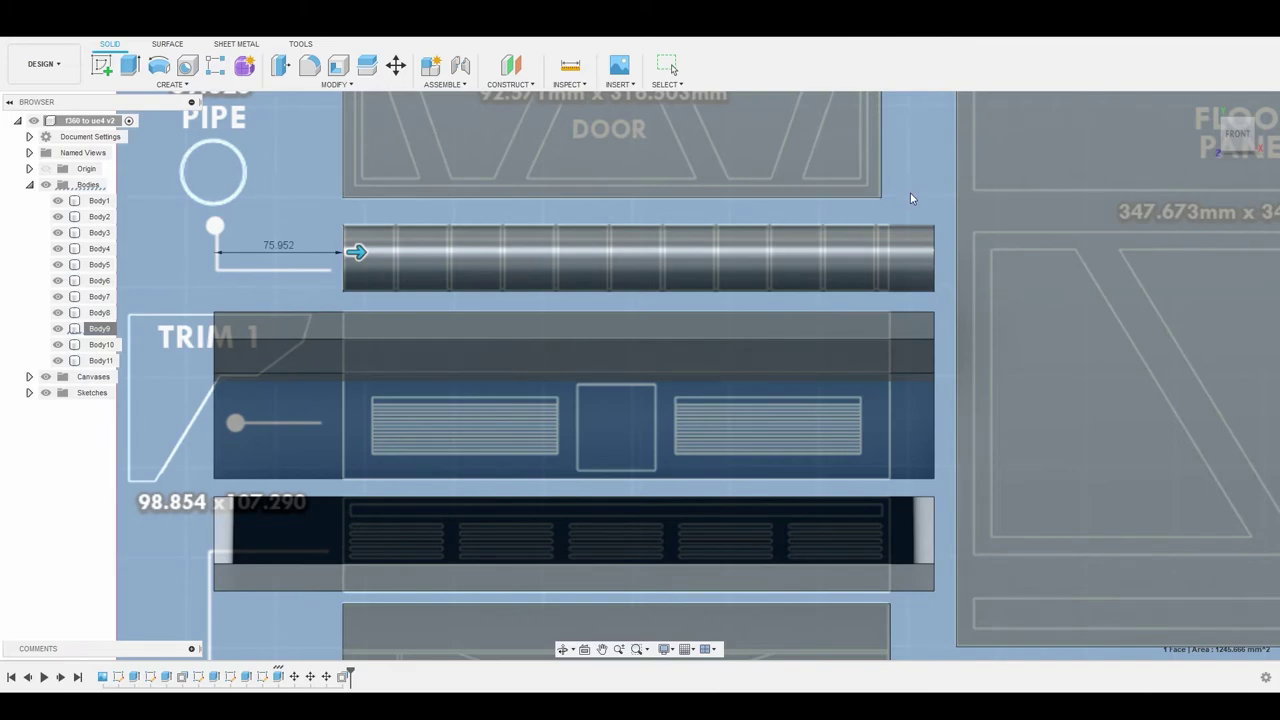
# Reopen the pipe end offset and shorten it to -396.734 mm to match the blueprint outline.
pyautogui.moveTo(925, 232)
pyautogui.keyDown('shift'); pyautogui.mouseDown(button='middle')
pyautogui.moveTo(918, 200)
pyautogui.moveTo(926, 240)
pyautogui.mouseUp(button='middle'); pyautogui.keyUp('shift')
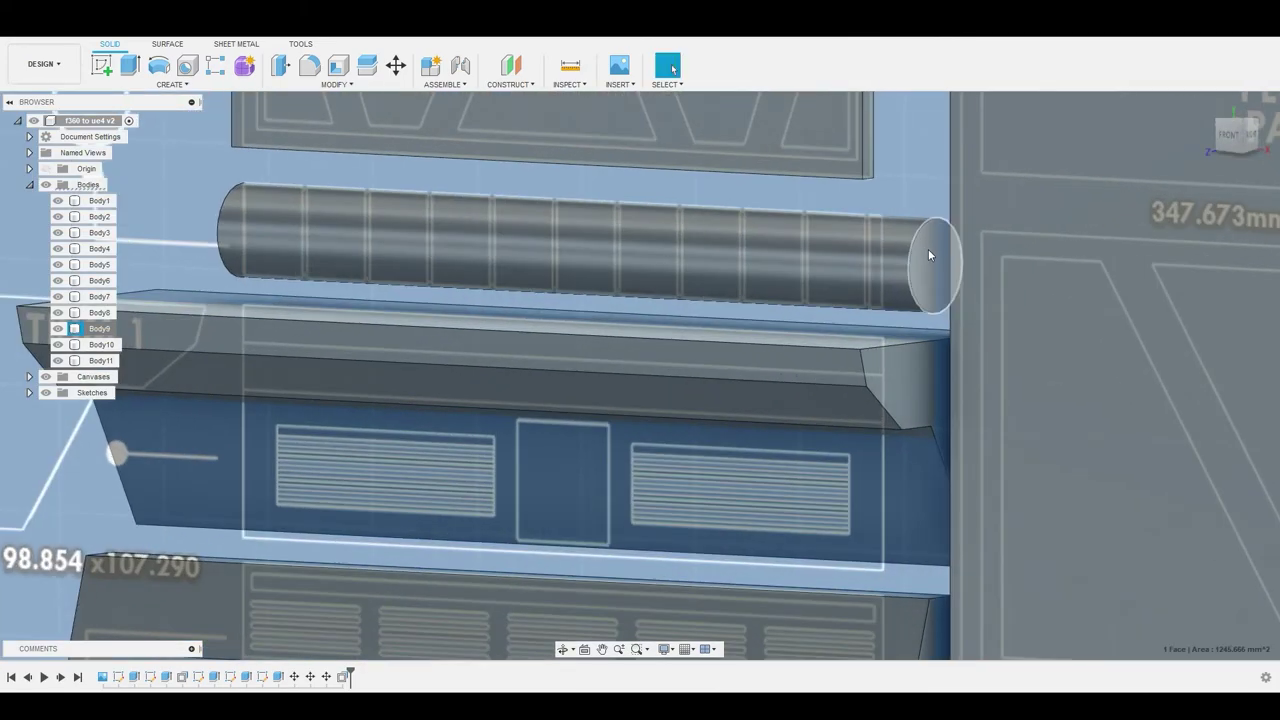
pyautogui.rightClick(930, 262)
pyautogui.click(929, 211)
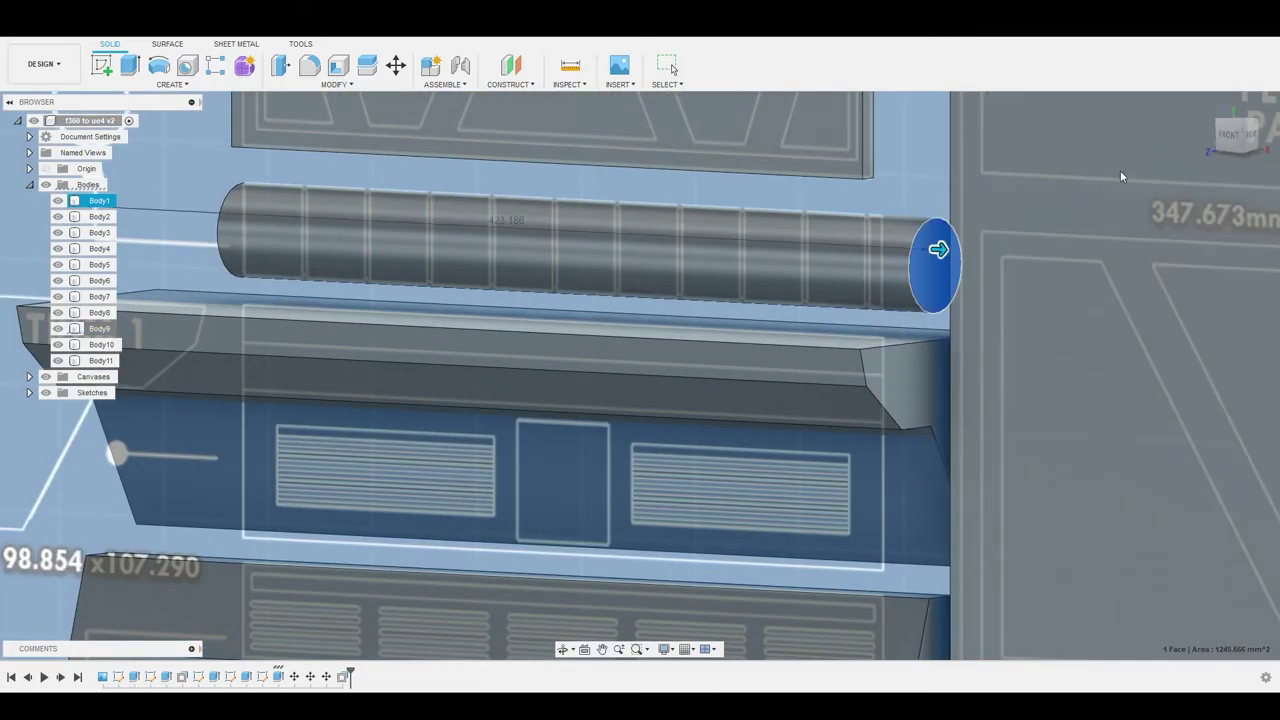
pyautogui.click(1214, 148)
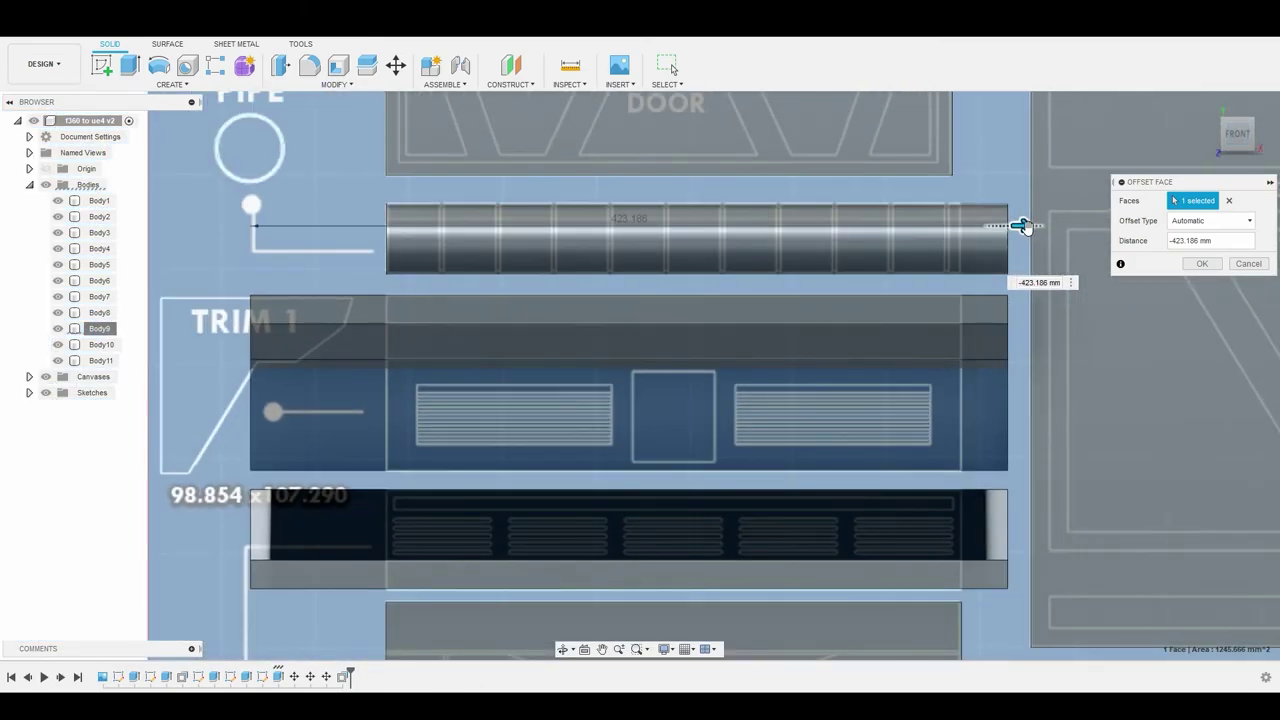
pyautogui.moveTo(1025, 227); pyautogui.dragTo(980, 242)
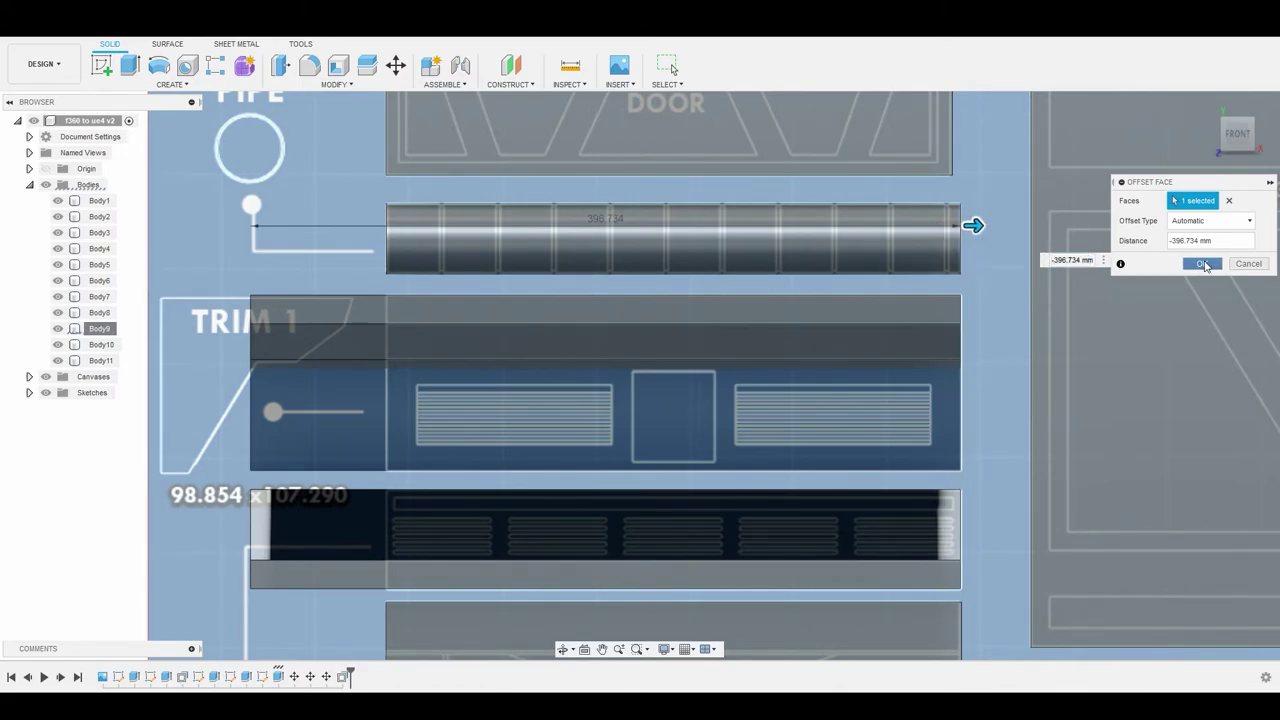
pyautogui.click(1200, 263)
pyautogui.scroll(-3, 873, 252)
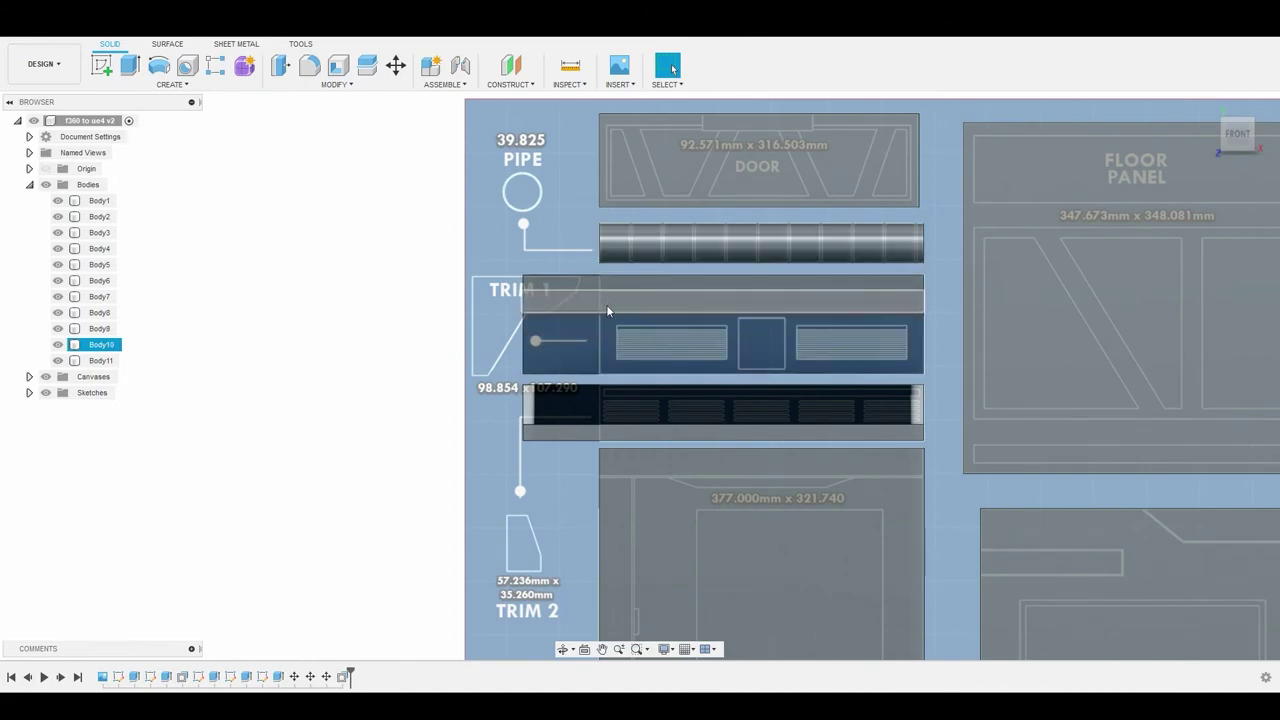
# Select the Trim 1 body and start a face offset on its left end face.
pyautogui.click(576, 291)
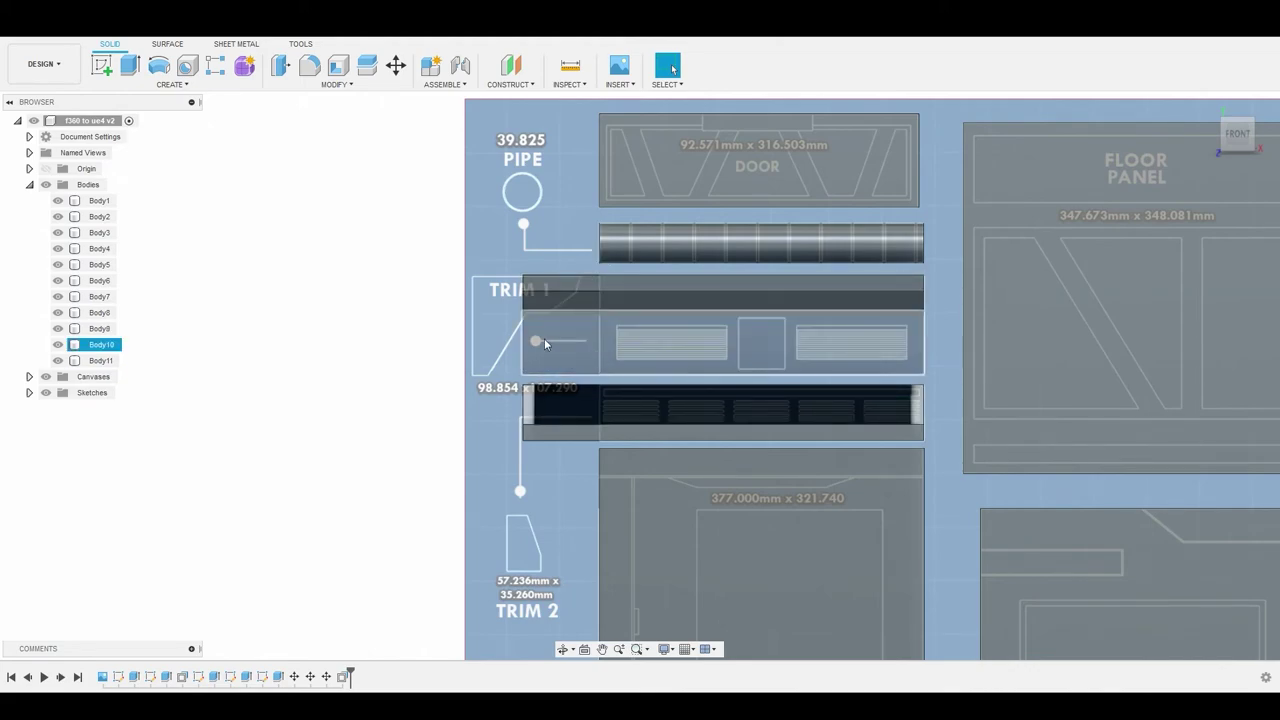
pyautogui.keyDown('shift'); pyautogui.moveTo(488, 333); pyautogui.dragTo(535, 315, button='middle'); pyautogui.keyUp('shift')
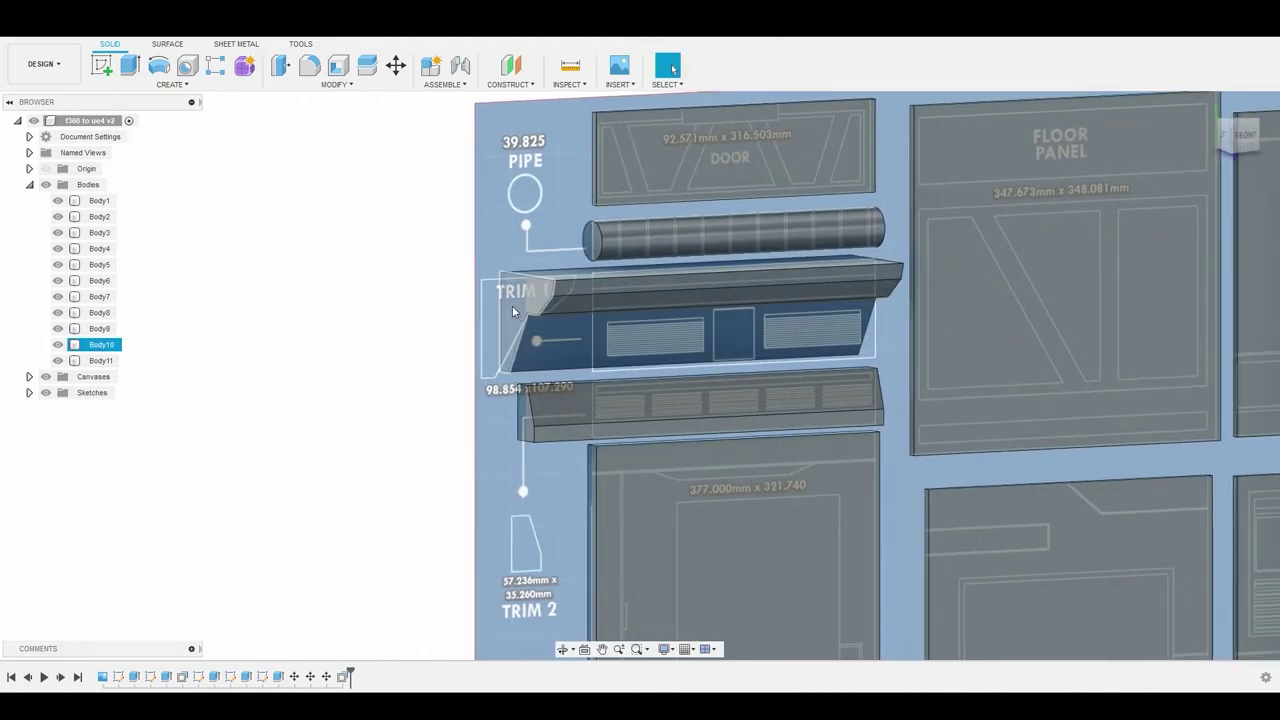
pyautogui.click(512, 308)
pyautogui.rightClick(512, 305)
pyautogui.click(563, 286)
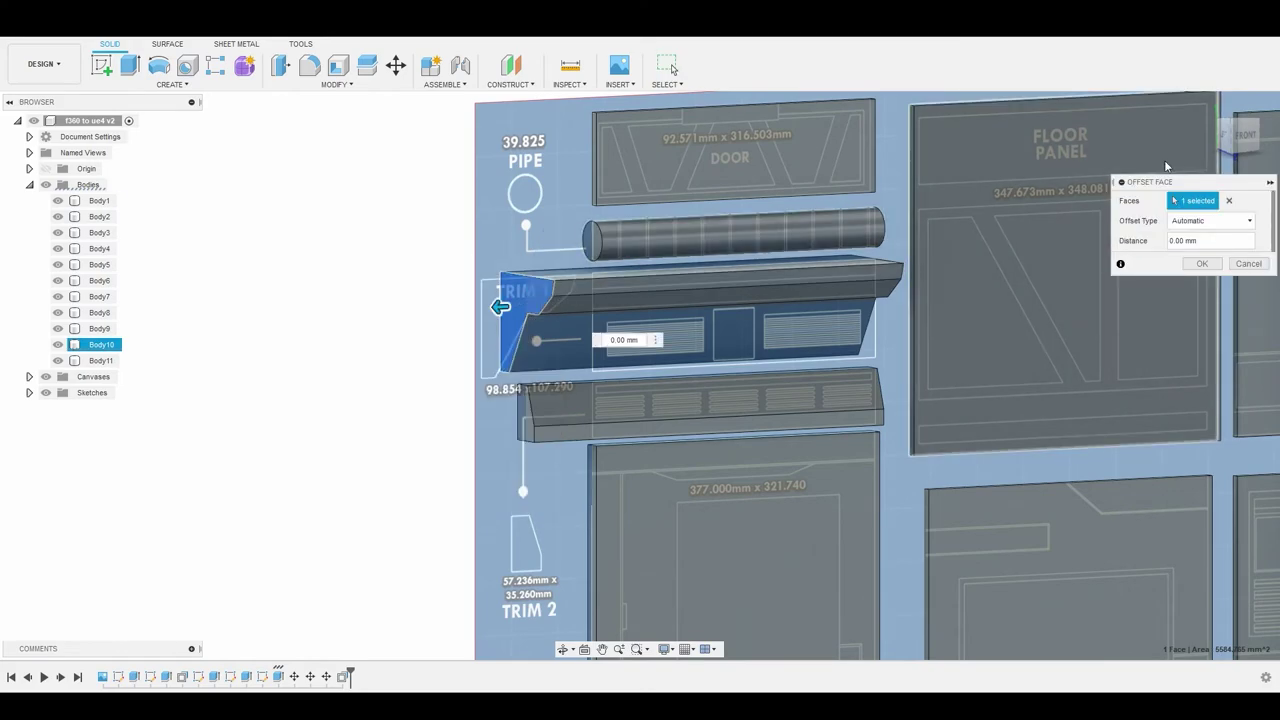
pyautogui.click(1226, 143)
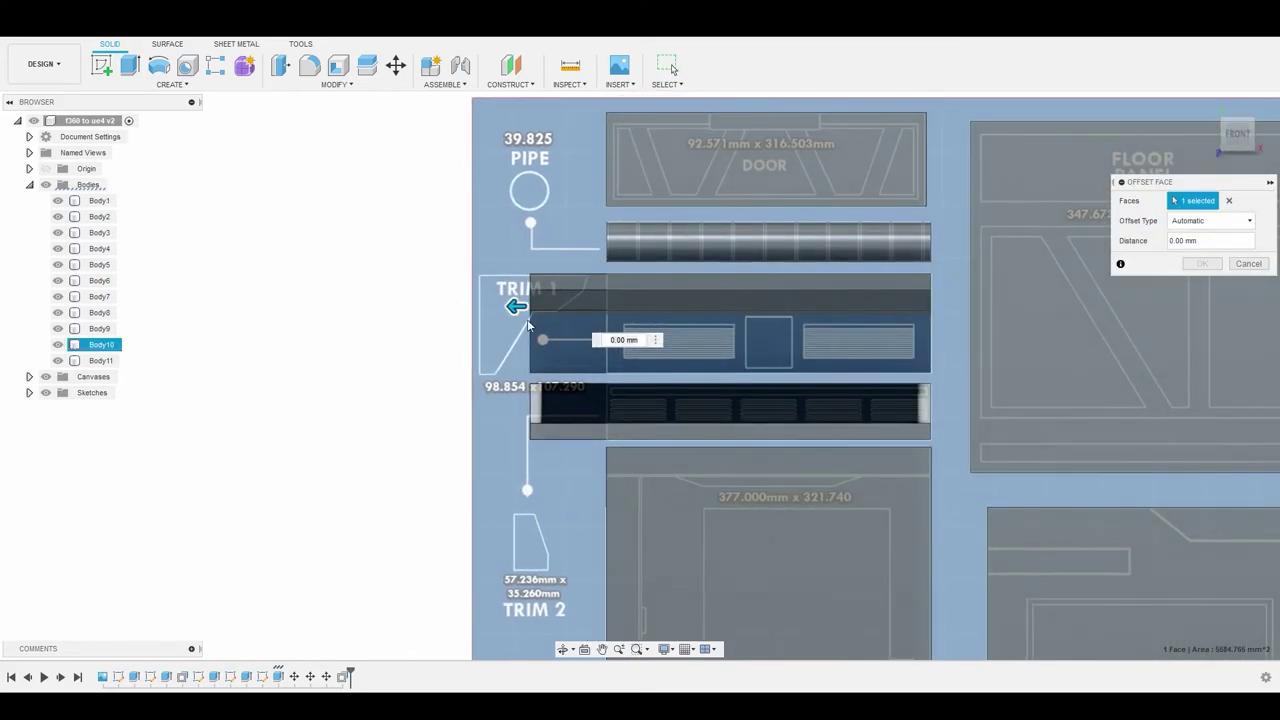
pyautogui.moveTo(552, 306)
pyautogui.mouseDown()
pyautogui.moveTo(519, 309)
pyautogui.moveTo(606, 307)
pyautogui.moveTo(534, 308)
pyautogui.mouseUp()
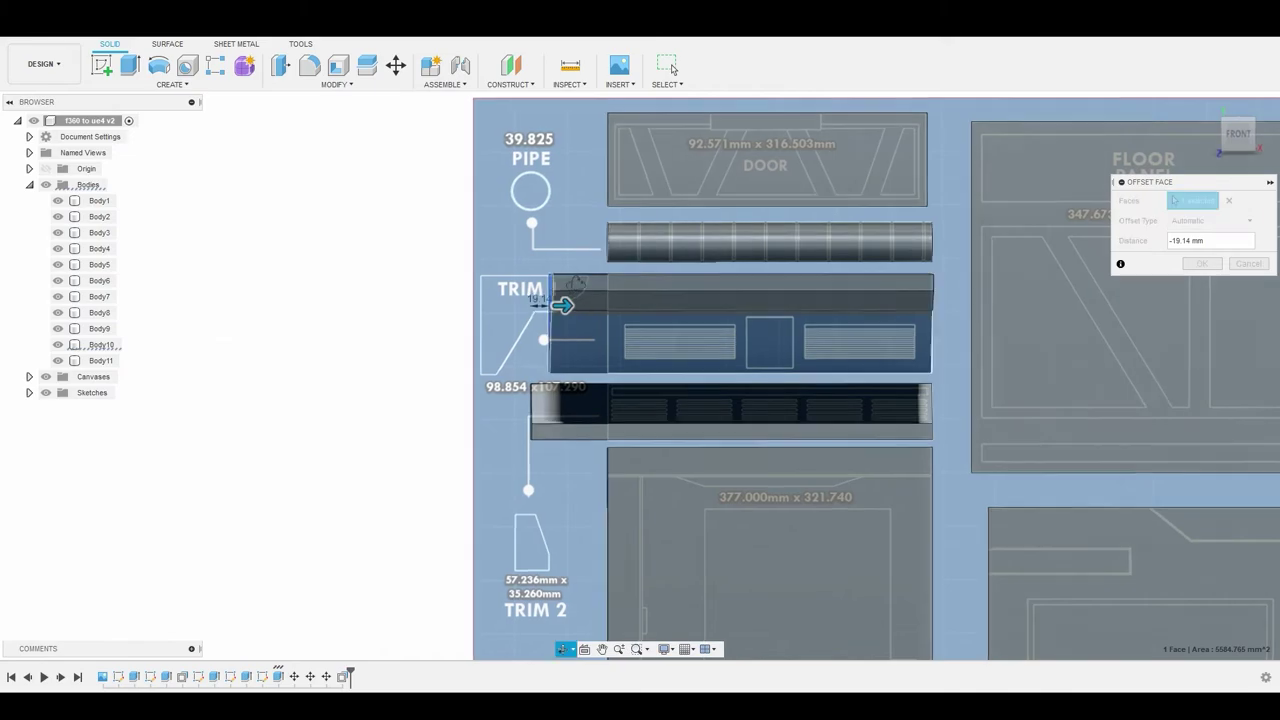
# Snap the Trim 1 end to the pipe's end for a -75.952 mm offset and confirm.
pyautogui.scroll(5, 616, 252)
pyautogui.click(615, 252)
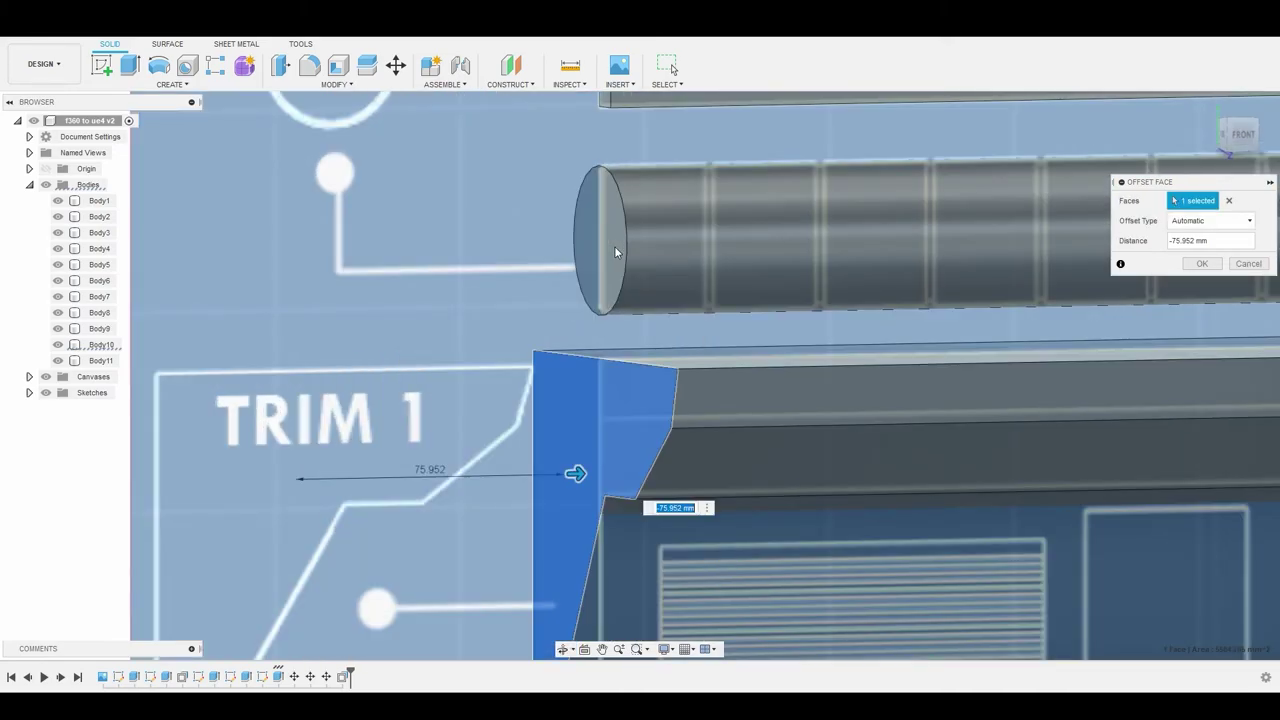
pyautogui.scroll(-4, 554, 271)
pyautogui.scroll(-4, 553, 298)
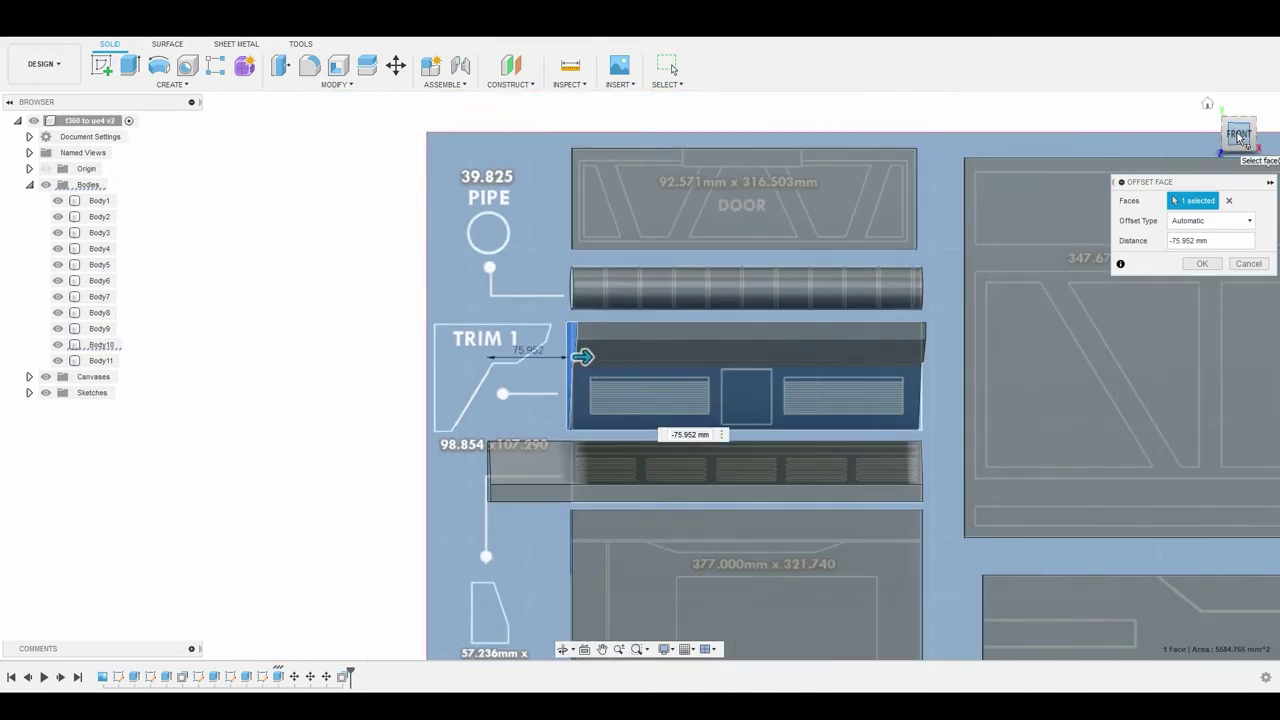
pyautogui.click(1238, 135)
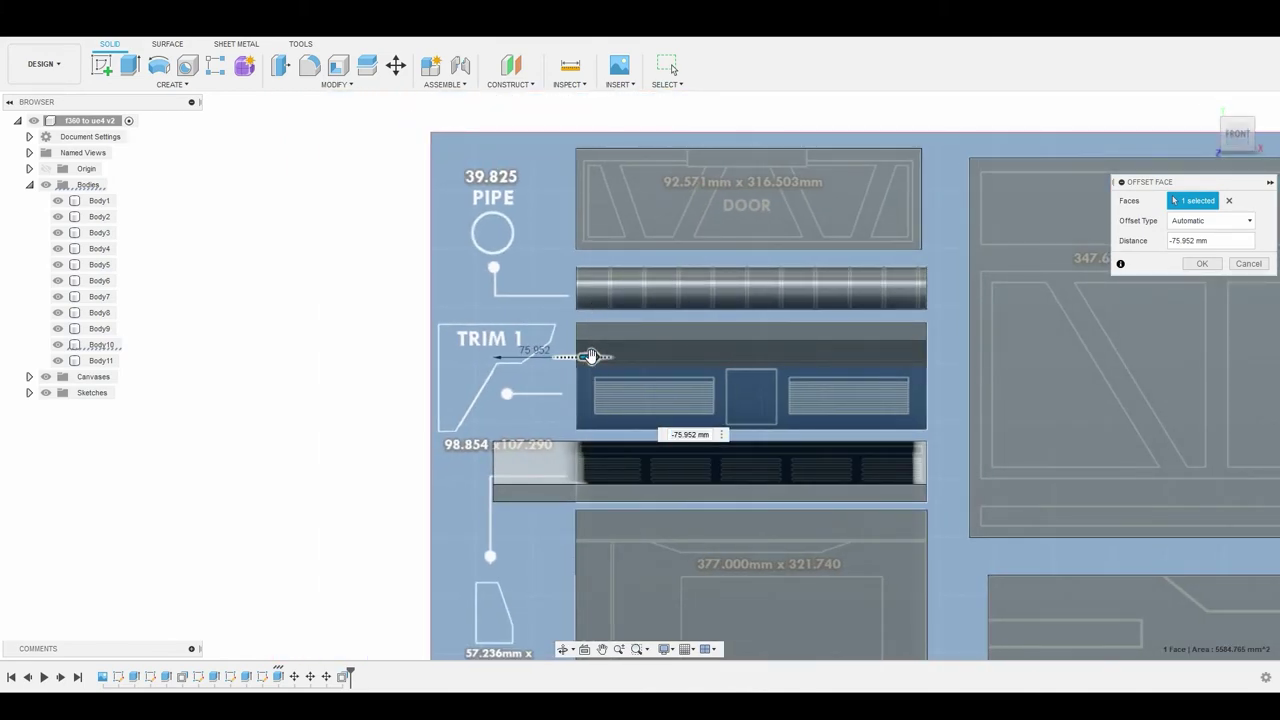
pyautogui.moveTo(592, 356); pyautogui.dragTo(536, 357)
pyautogui.keyDown('shift'); pyautogui.moveTo(536, 357); pyautogui.dragTo(602, 307, button='middle'); pyautogui.keyUp('shift')
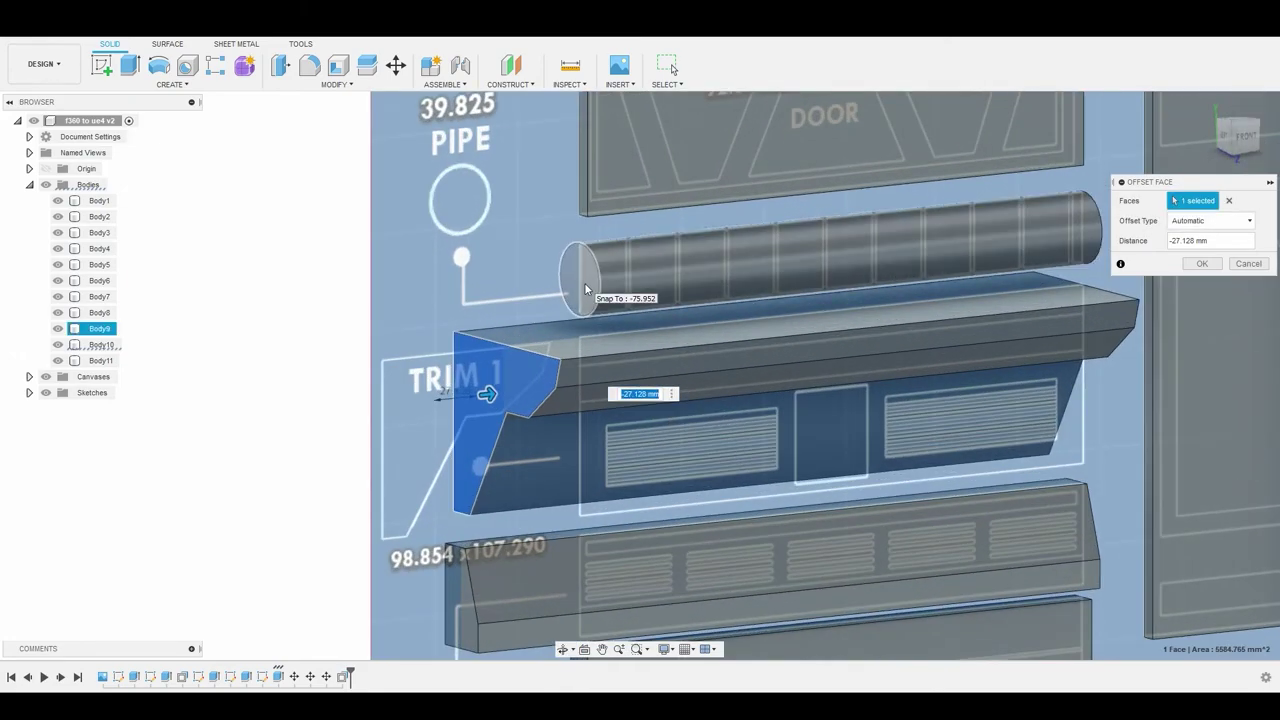
pyautogui.click(585, 289)
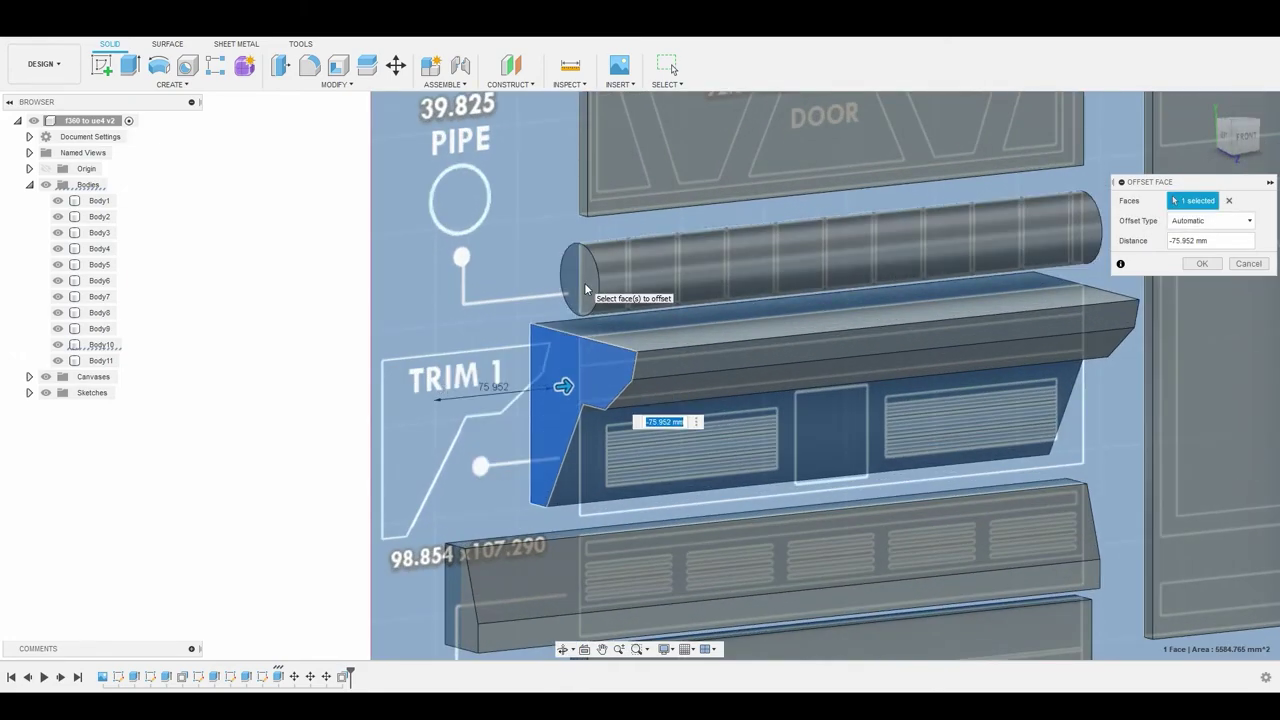
pyautogui.click(1204, 264)
pyautogui.keyDown('shift'); pyautogui.moveTo(780, 259); pyautogui.dragTo(773, 320, button='middle'); pyautogui.keyUp('shift')
# Start Split Body with the lower trim strip, Body11, as the body to split.
pyautogui.press('Escape')
pyautogui.click(1240, 136)
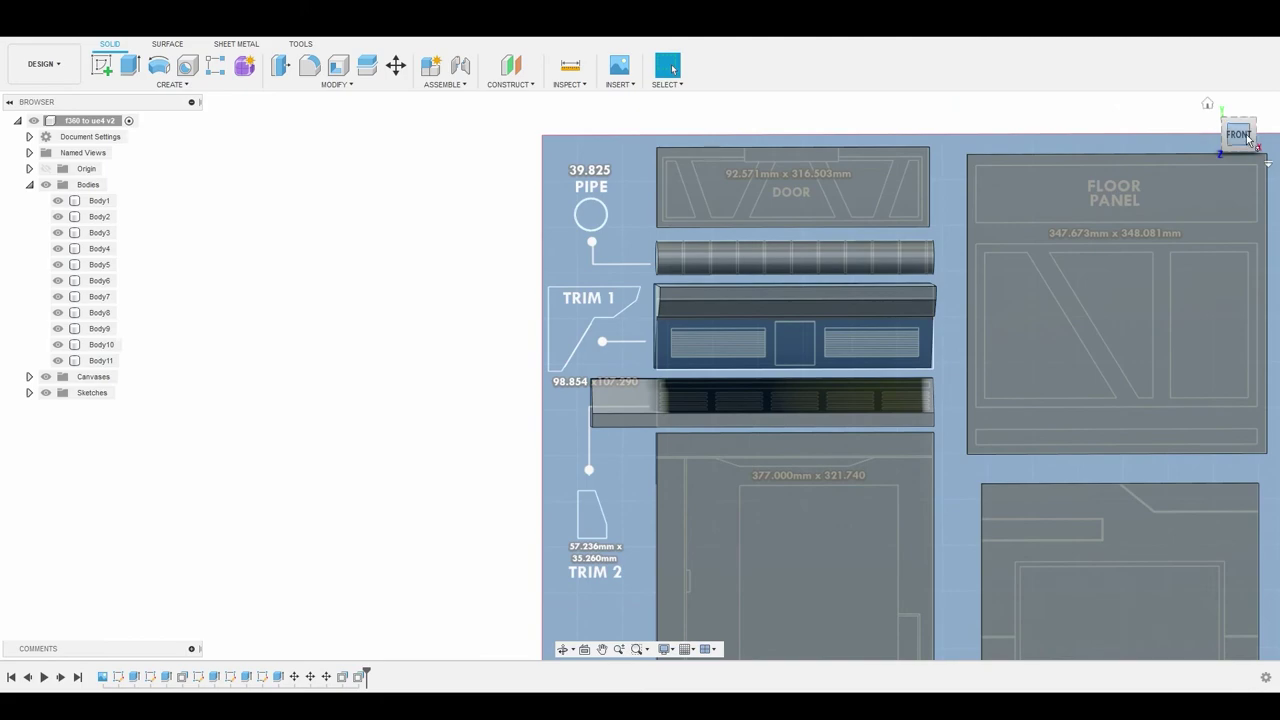
pyautogui.scroll(-4, 847, 354)
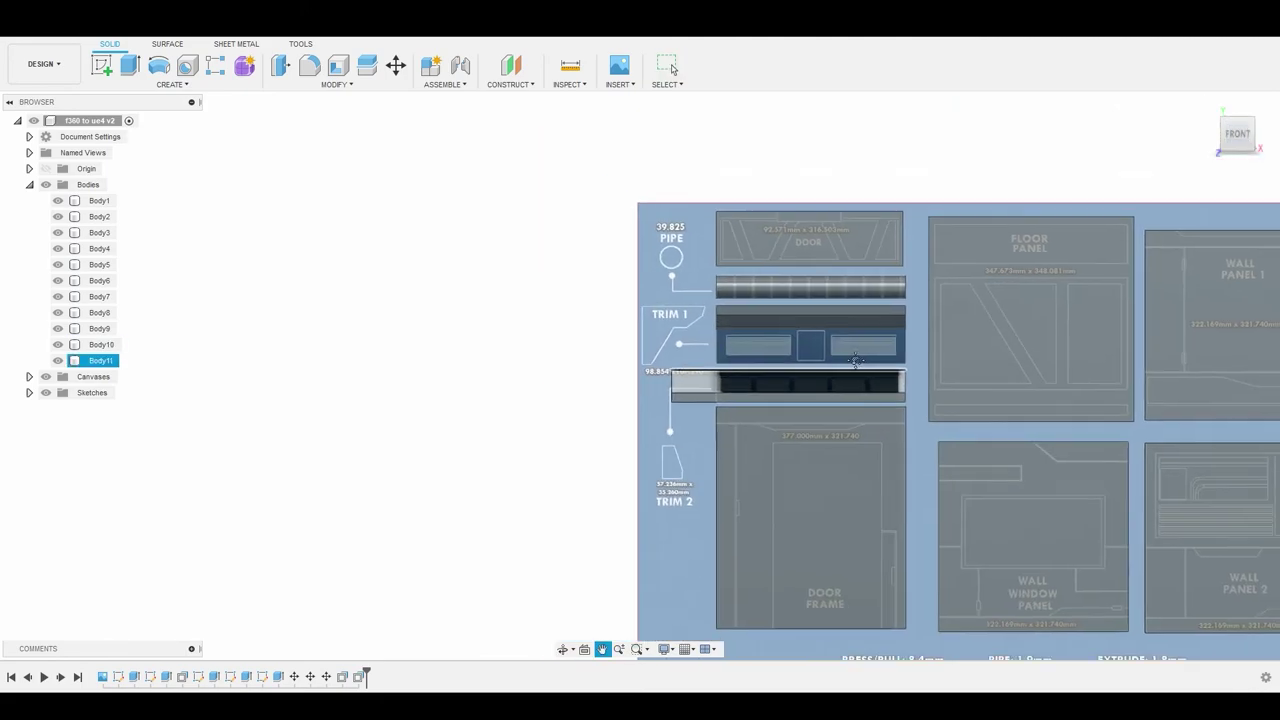
pyautogui.scroll(5, 697, 332)
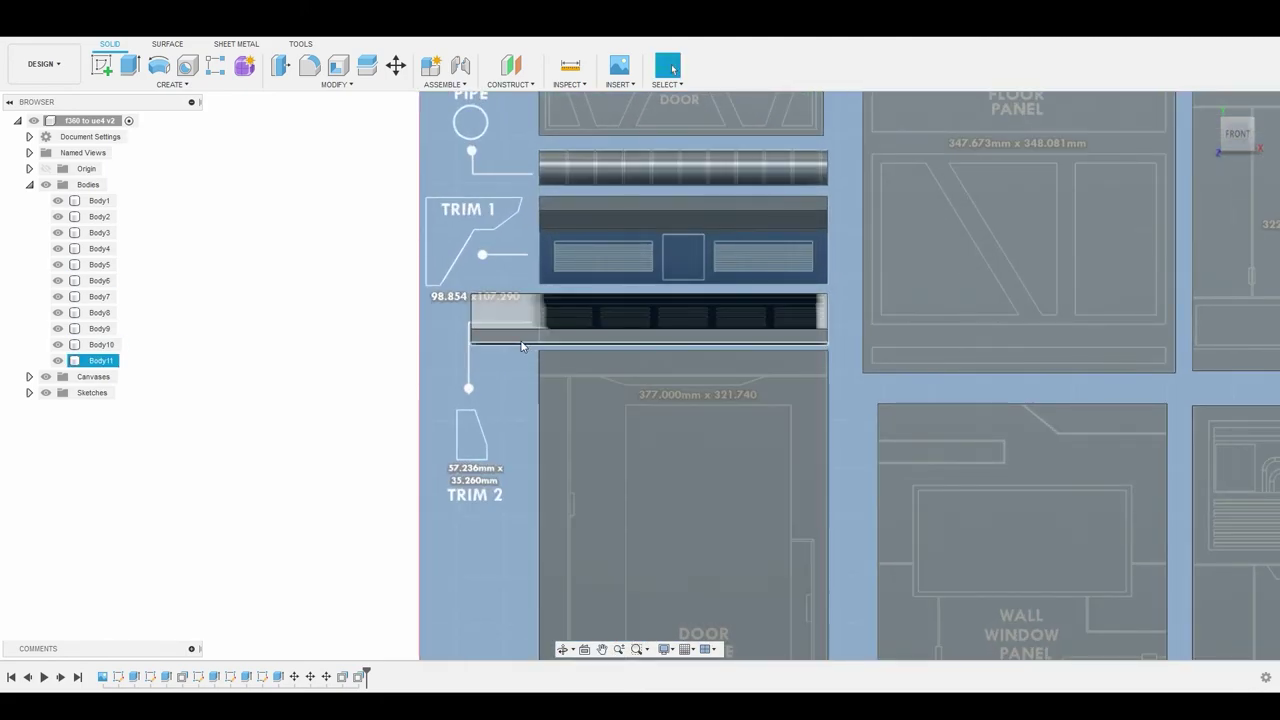
pyautogui.scroll(-2, 549, 348)
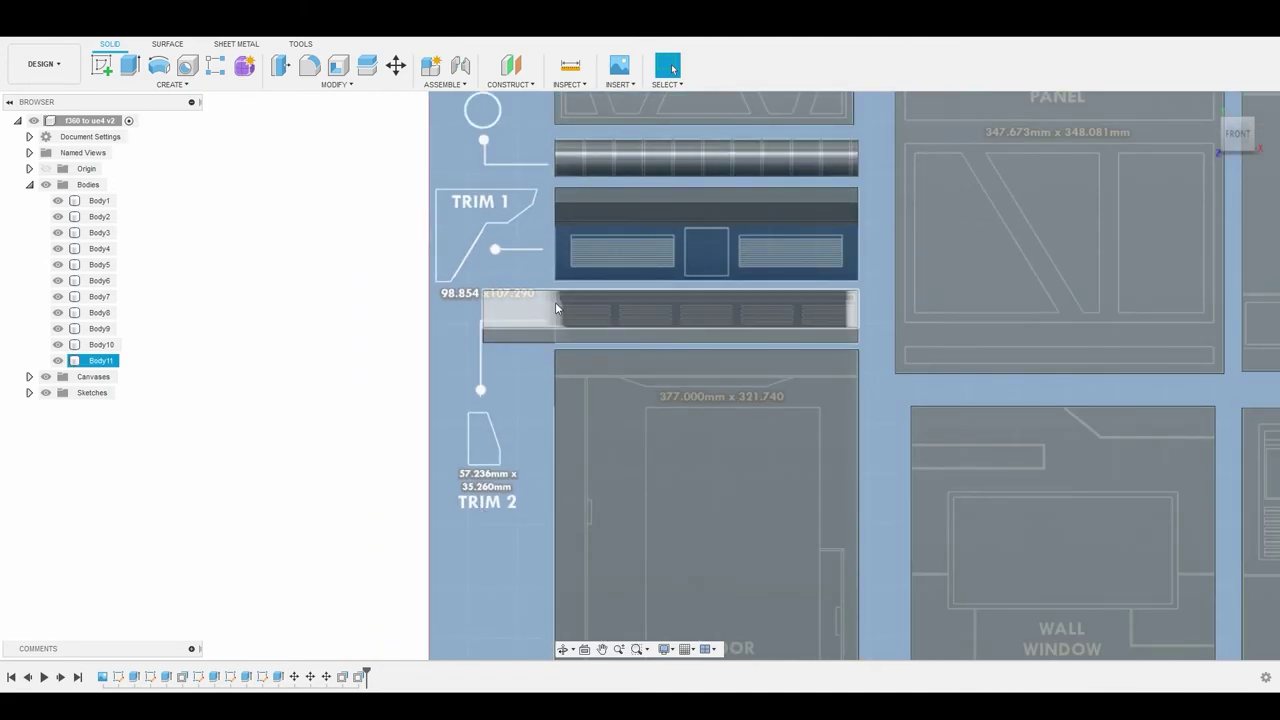
pyautogui.click(335, 85)
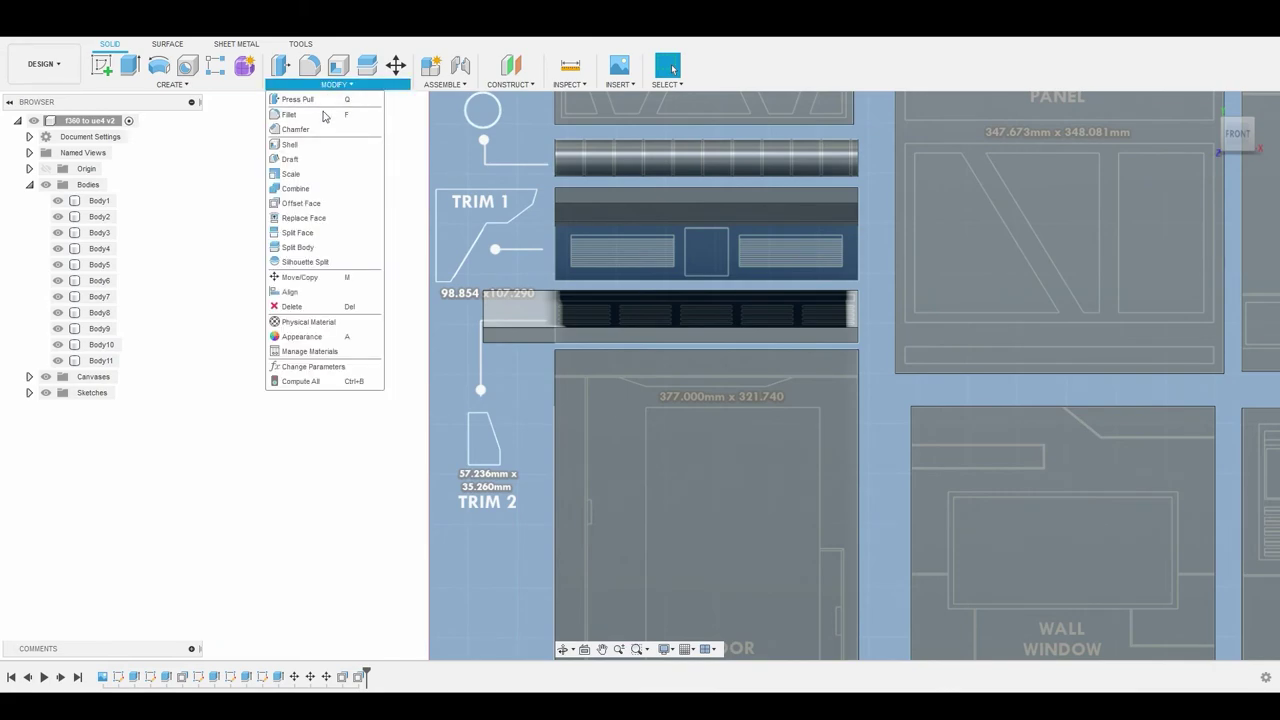
pyautogui.click(300, 247)
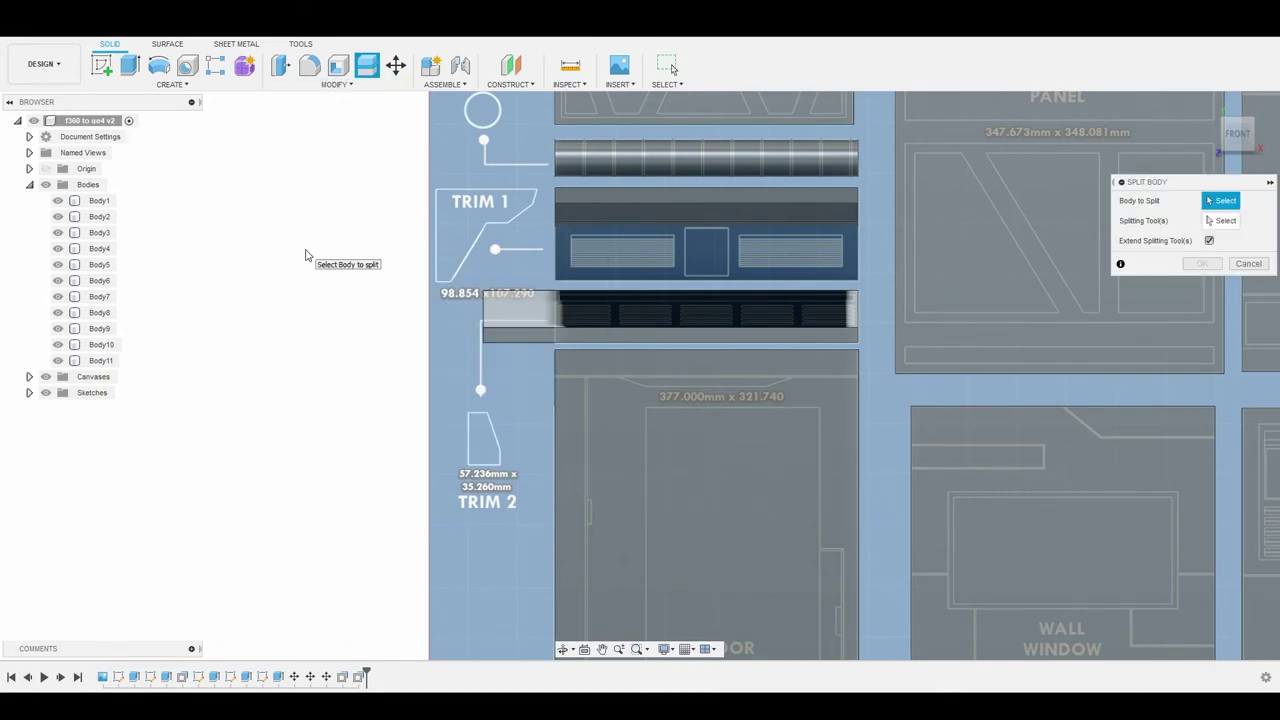
pyautogui.click(561, 324)
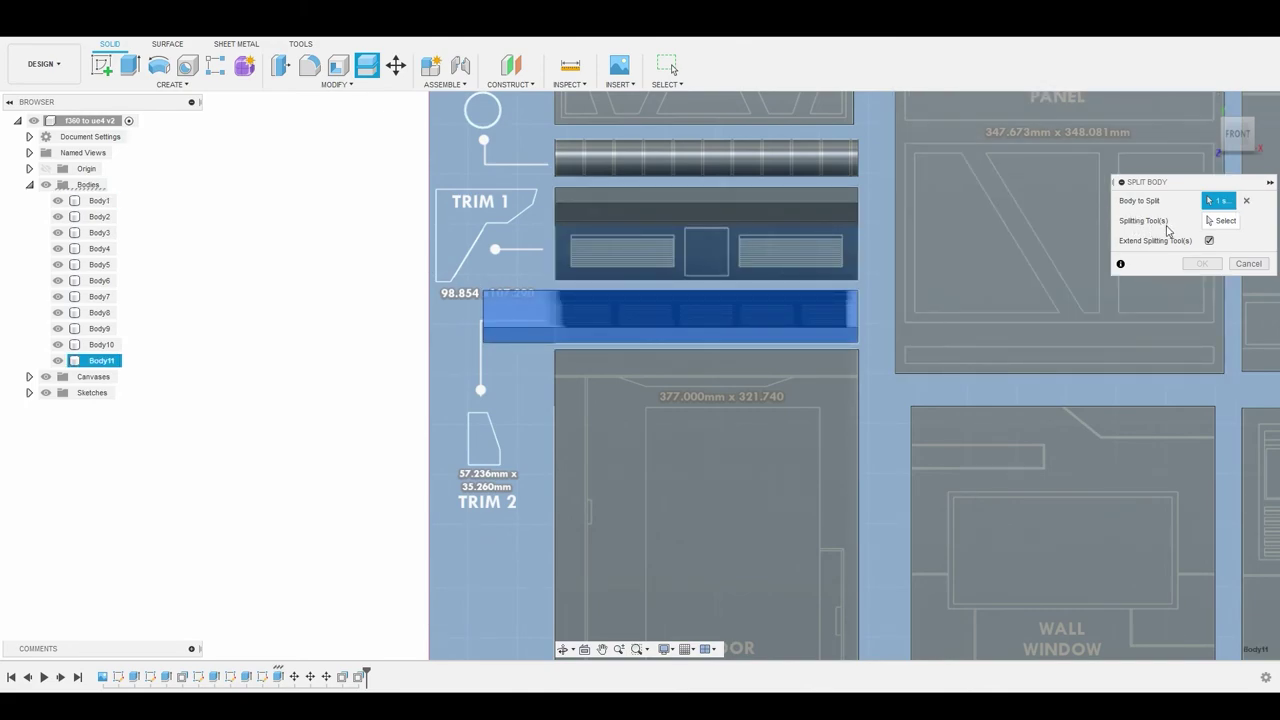
# Use the Trim 1 end face as the splitting tool and complete the split.
pyautogui.click(1222, 220)
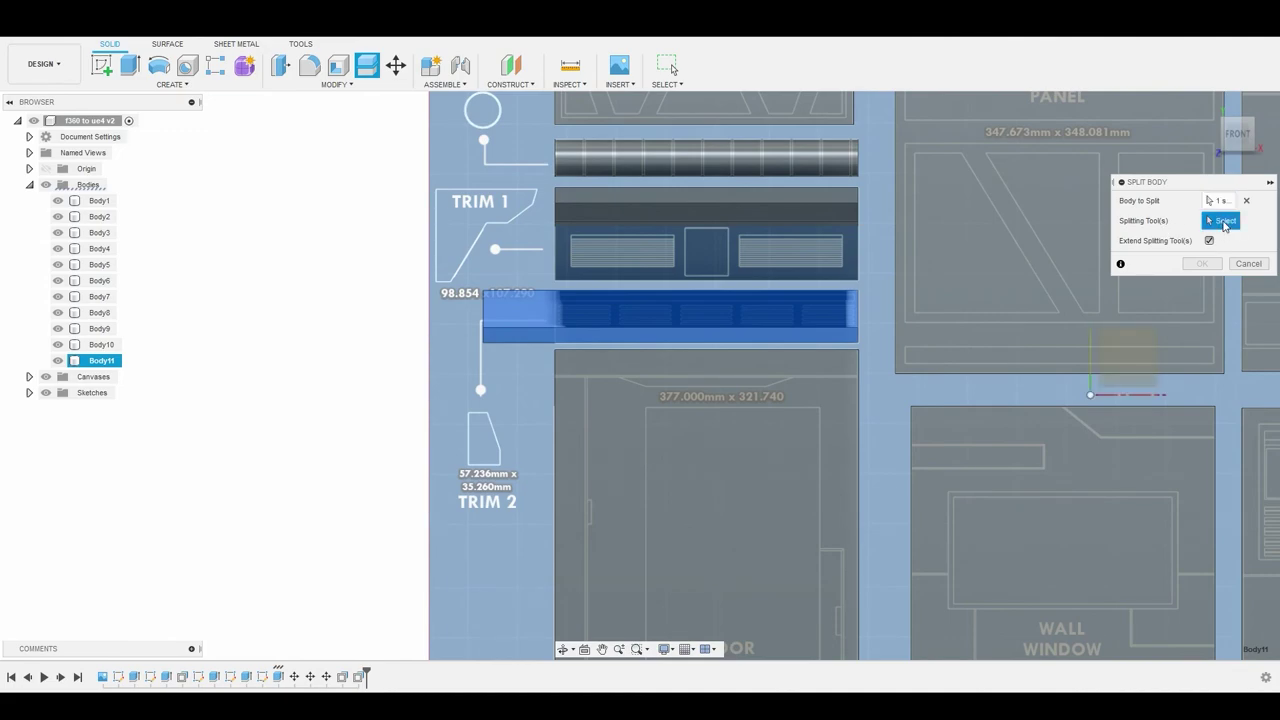
pyautogui.keyDown('shift'); pyautogui.moveTo(640, 261); pyautogui.dragTo(565, 219, button='middle'); pyautogui.keyUp('shift')
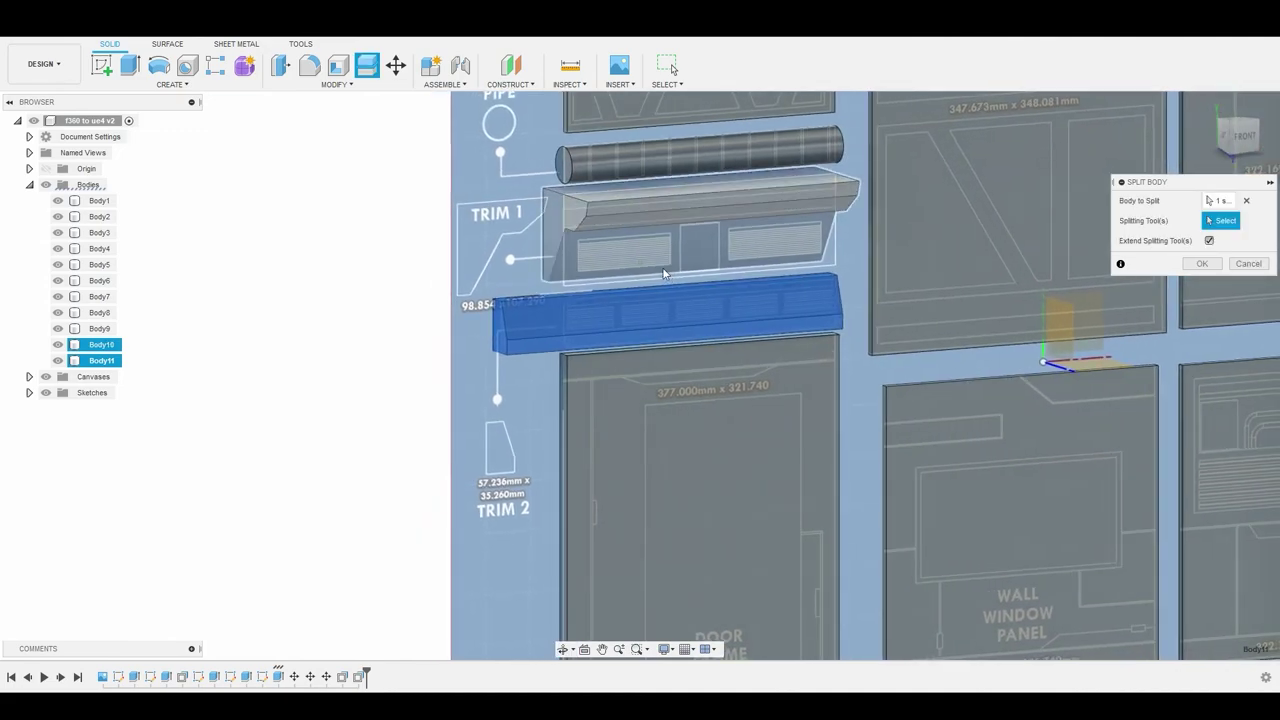
pyautogui.click(558, 208)
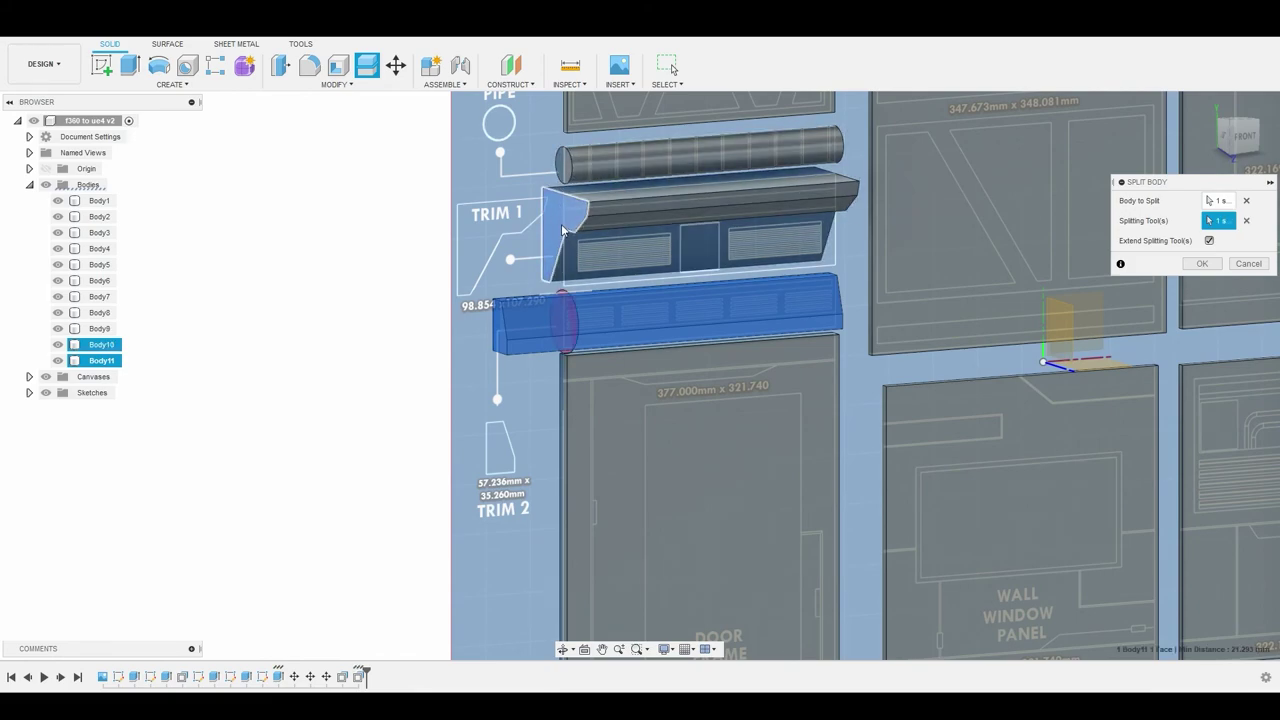
pyautogui.scroll(5, 565, 318)
pyautogui.scroll(-3, 574, 296)
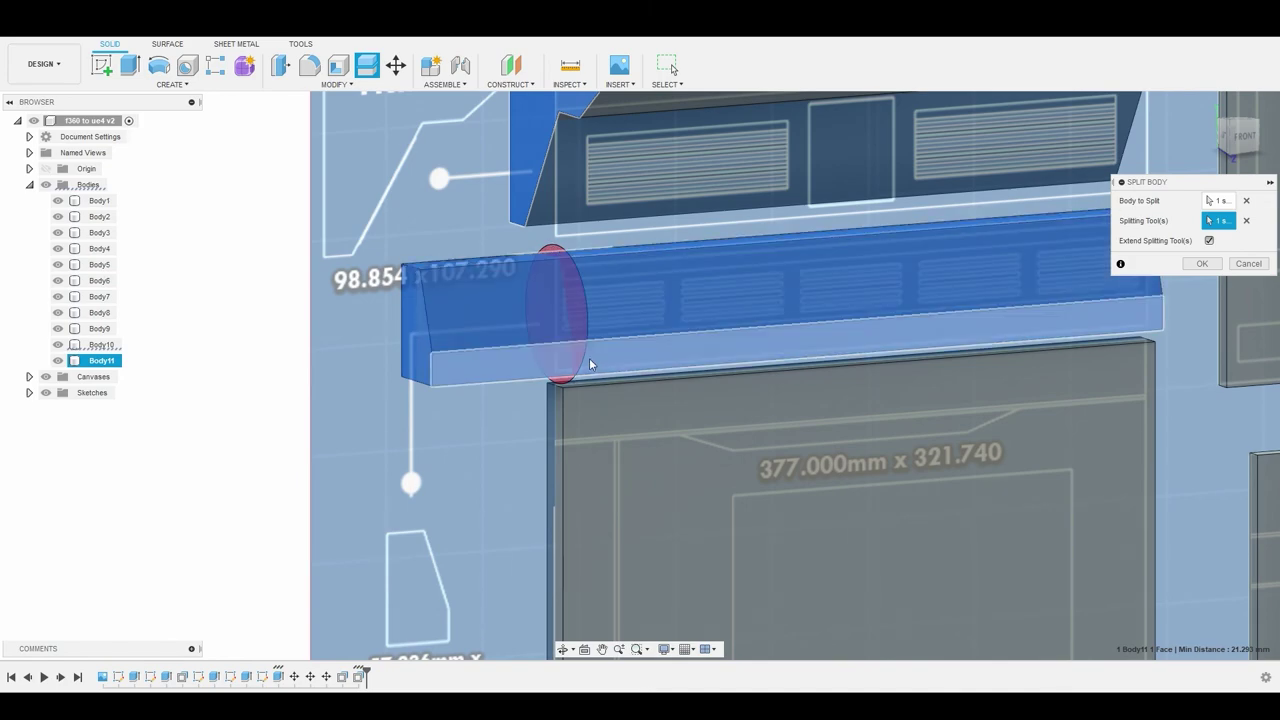
pyautogui.click(1203, 266)
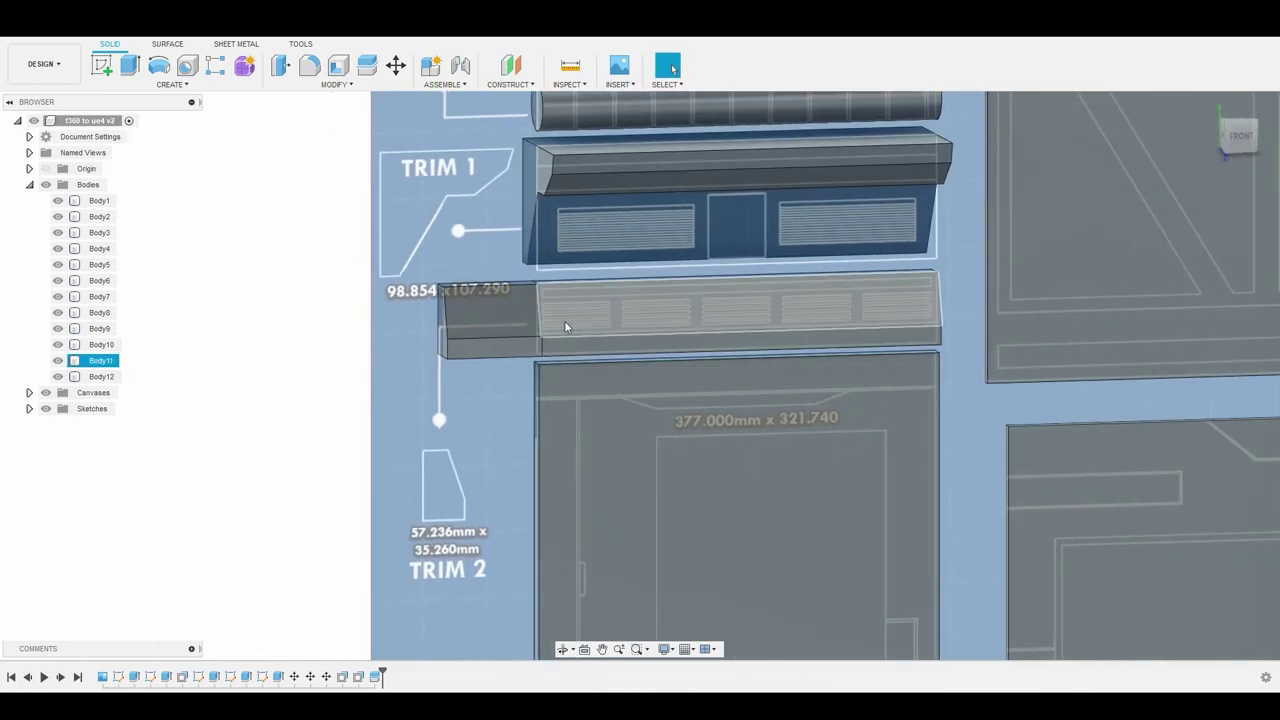
# Delete the cut-off Body12, then re-show the blueprint canvas in the front view.
pyautogui.rightClick(107, 380)
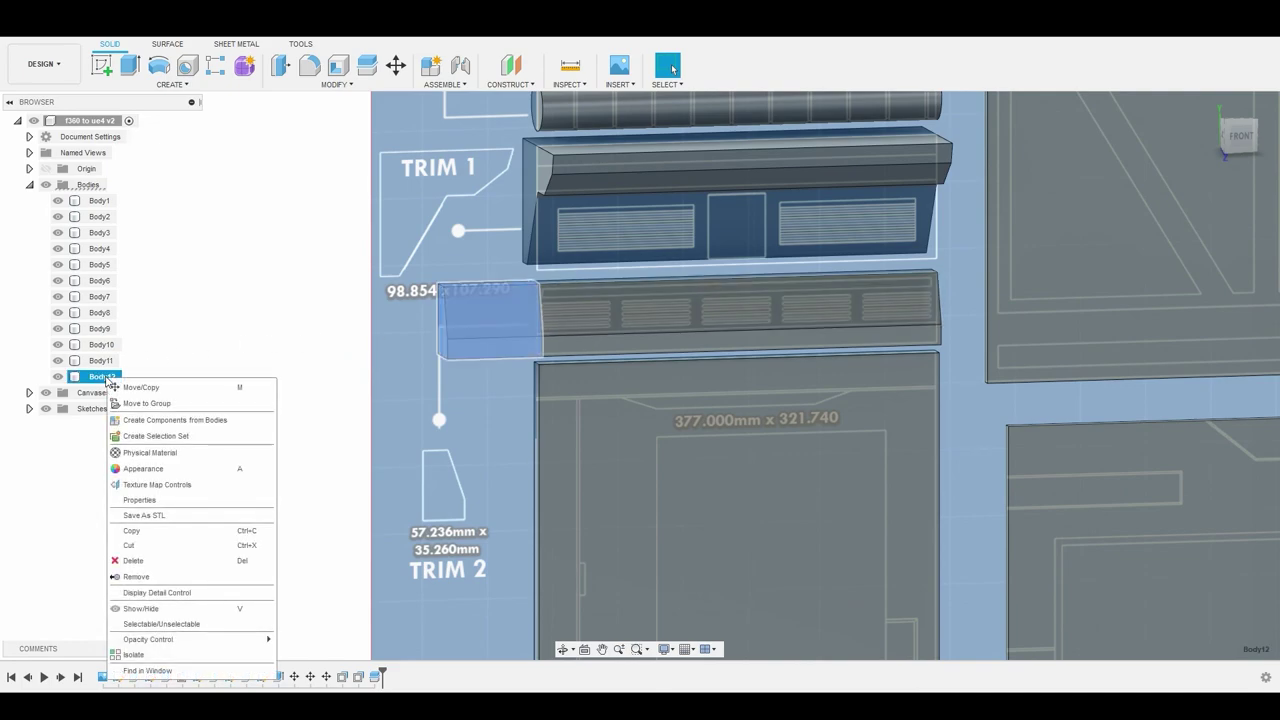
pyautogui.click(150, 577)
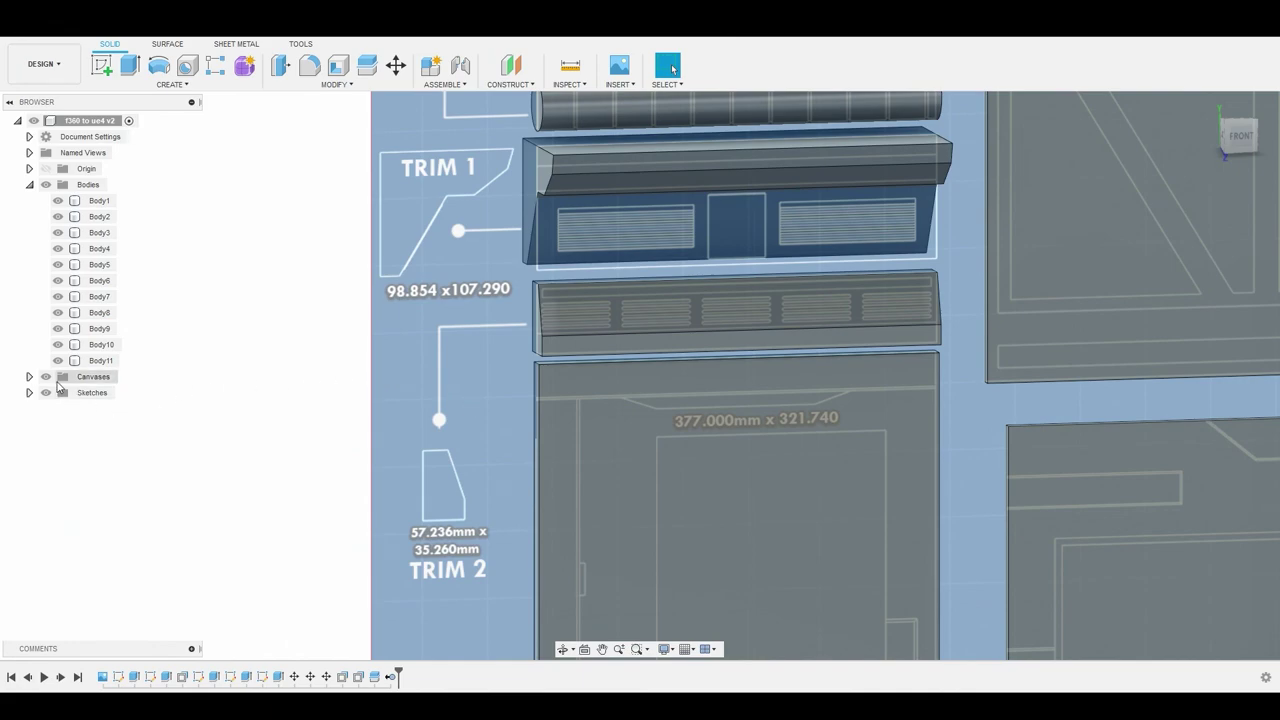
pyautogui.click(45, 377)
pyautogui.scroll(-3, 537, 375)
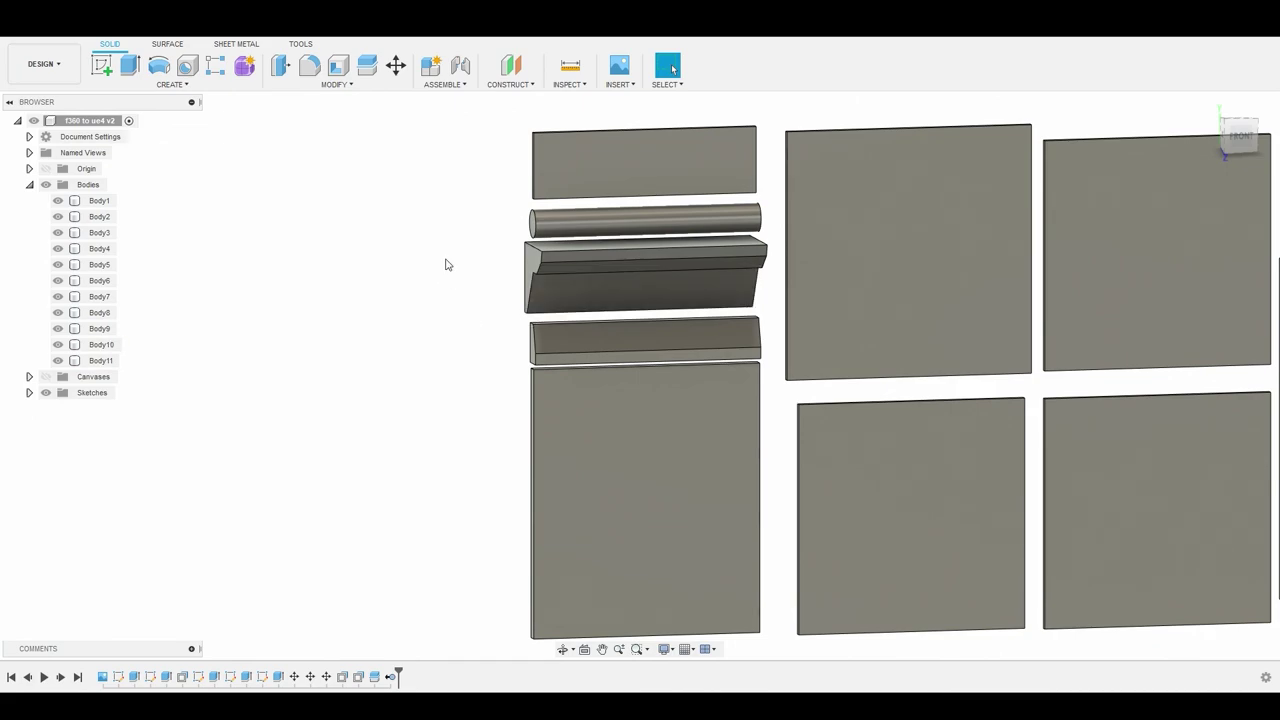
pyautogui.click(45, 377)
pyautogui.press('F6')
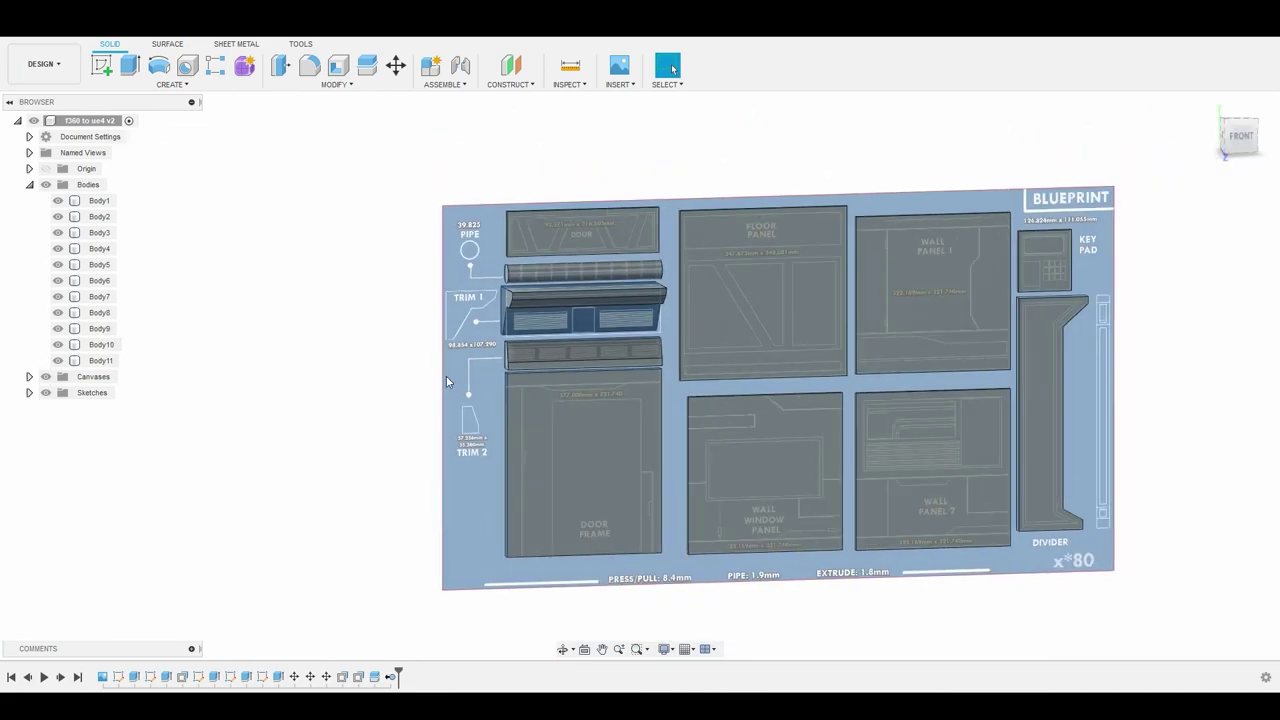
pyautogui.click(1234, 133)
pyautogui.scroll(5, 729, 338)
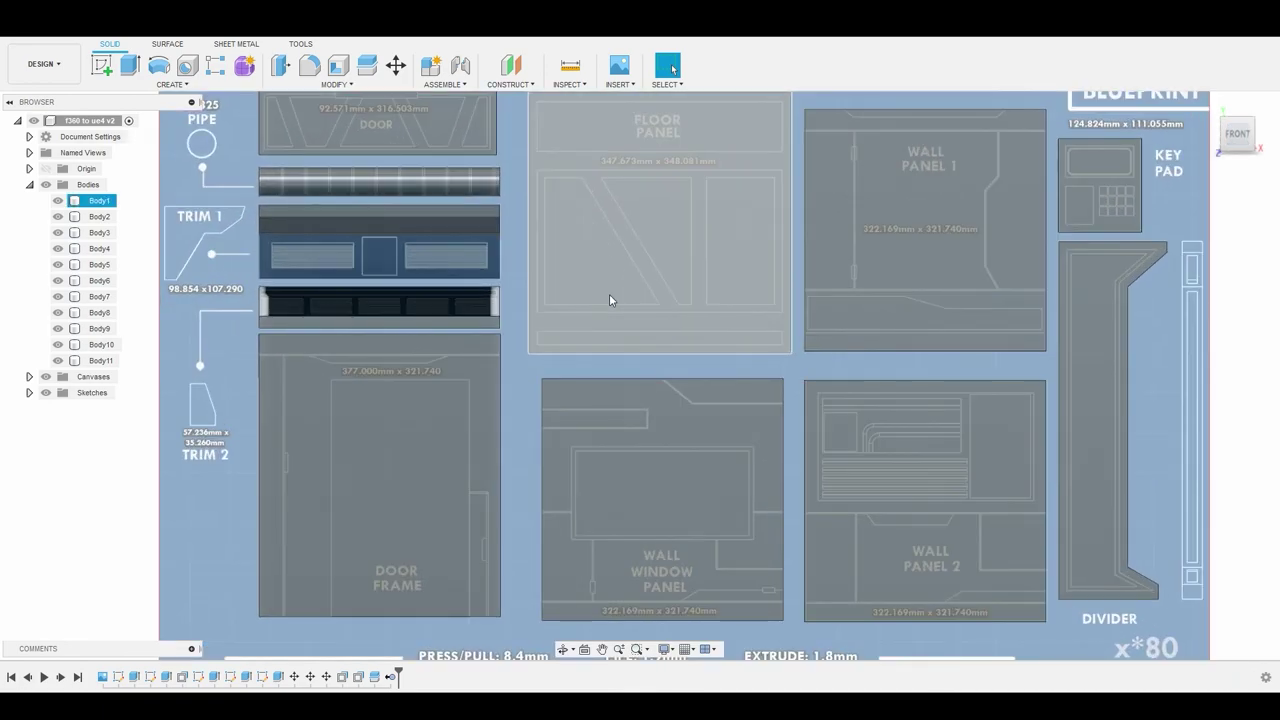